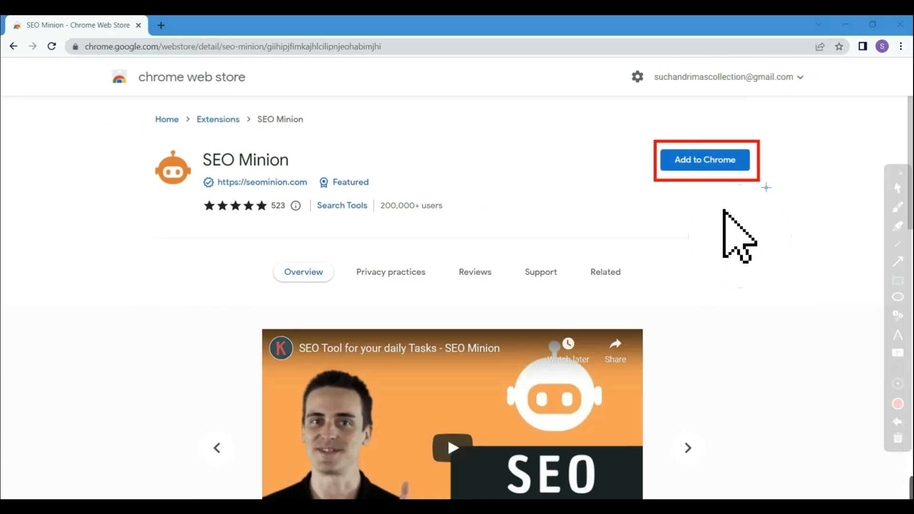
- Install the SEO Minion extension in Chrome and approve its requested permissions
{"action": "left_click", "coordinate": [745, 166]}
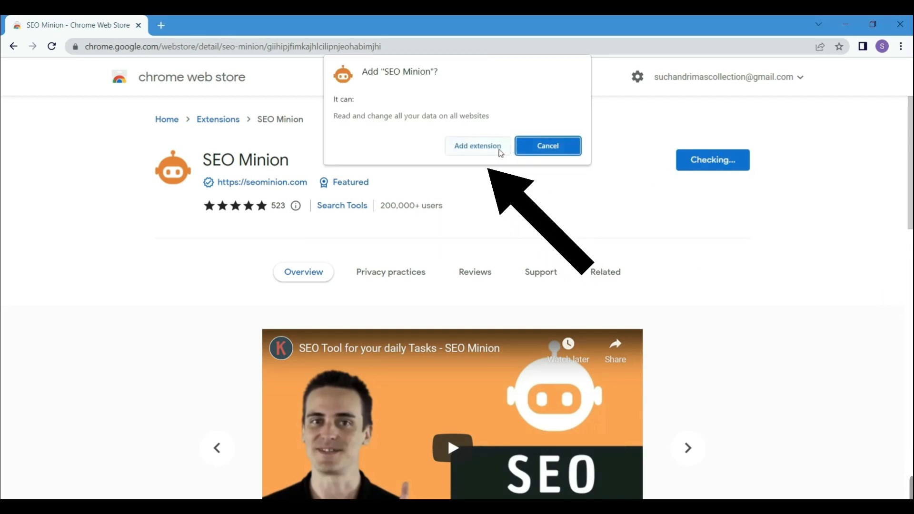
{"action": "left_click", "coordinate": [477, 145]}
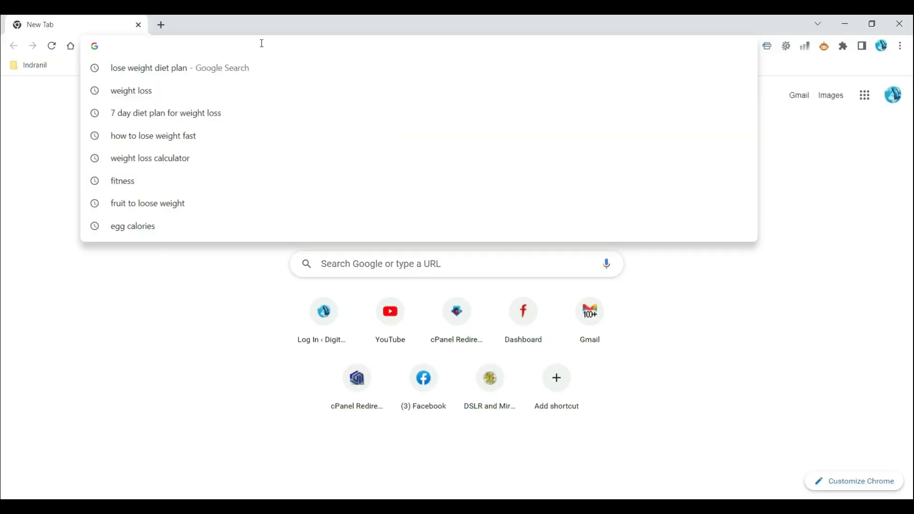
- Search Google for weight loss and run SEO Minion's on-page SEO analysis on the results page
{"action": "type", "text": "weight loss calculator"}
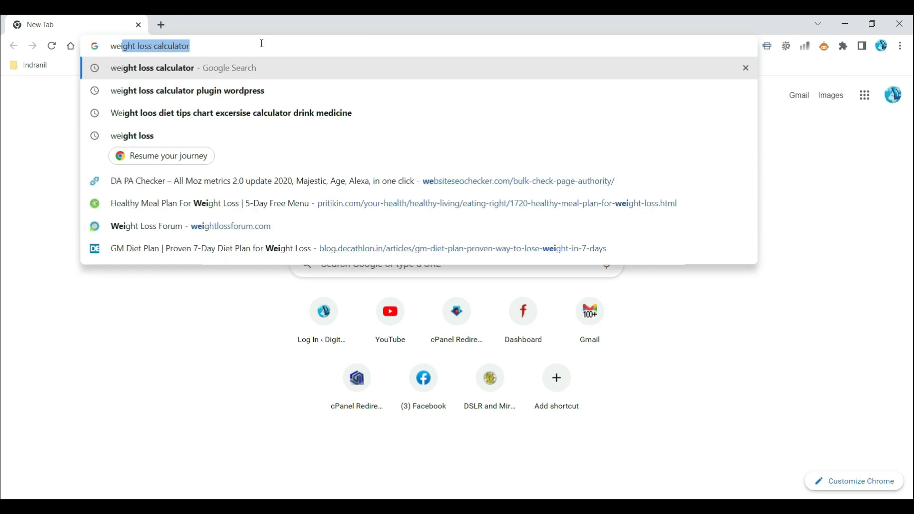
{"action": "key", "text": "Return"}
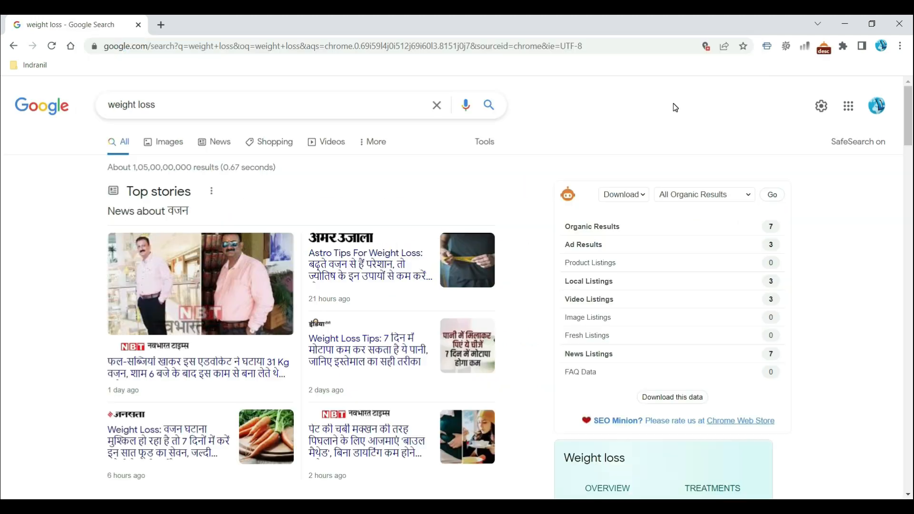
{"action": "left_click", "coordinate": [824, 49]}
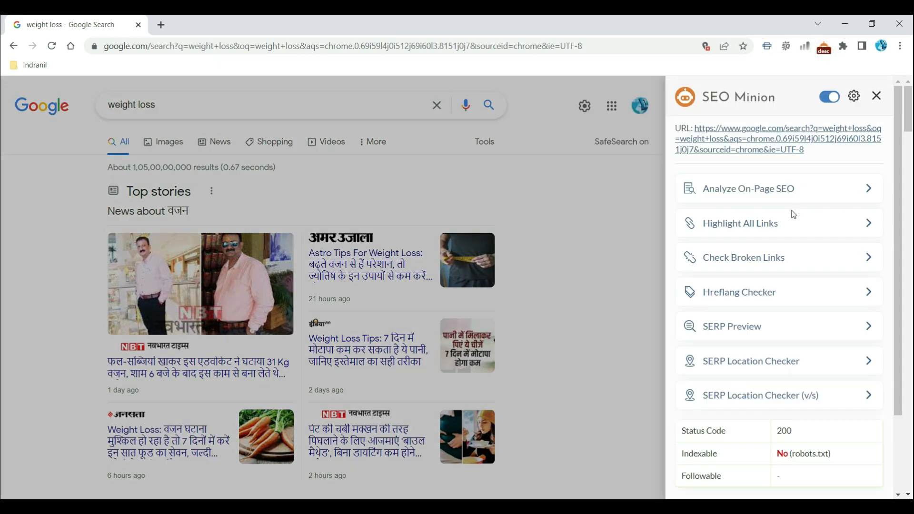
{"action": "left_click", "coordinate": [749, 190]}
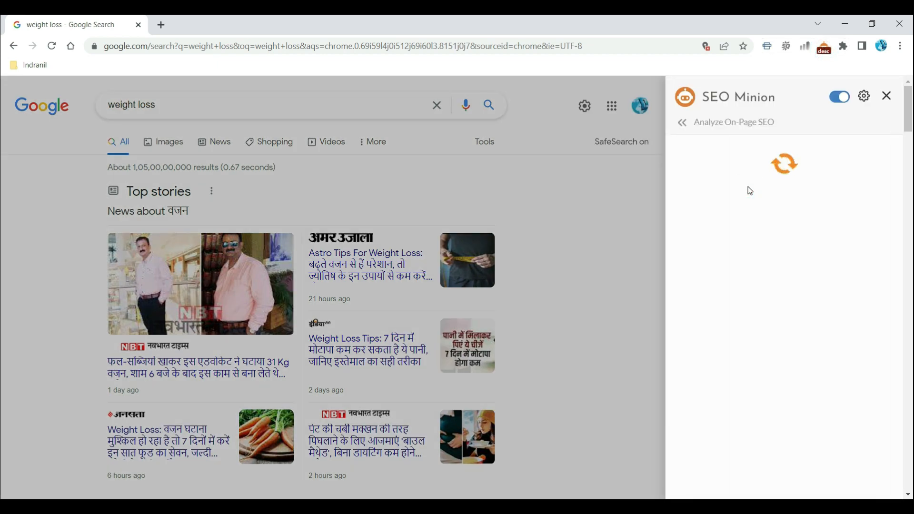
- Expand the Headings table in the analysis to all headings and download it as Weight loss Seed Keyword.csv
{"action": "left_click_drag", "start_coordinate": [897, 166], "coordinate": [907, 286]}
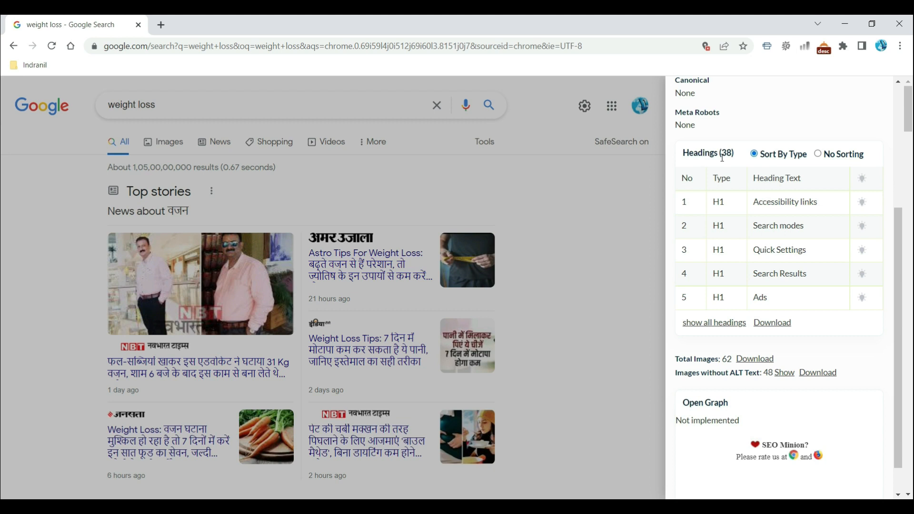
{"action": "left_click", "coordinate": [715, 323]}
{"action": "left_click_drag", "start_coordinate": [897, 192], "coordinate": [912, 422]}
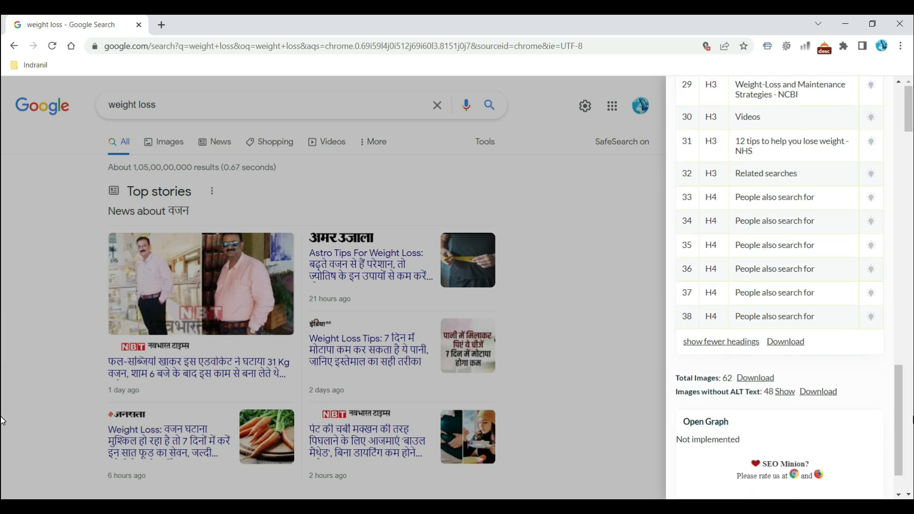
{"action": "left_click", "coordinate": [789, 343]}
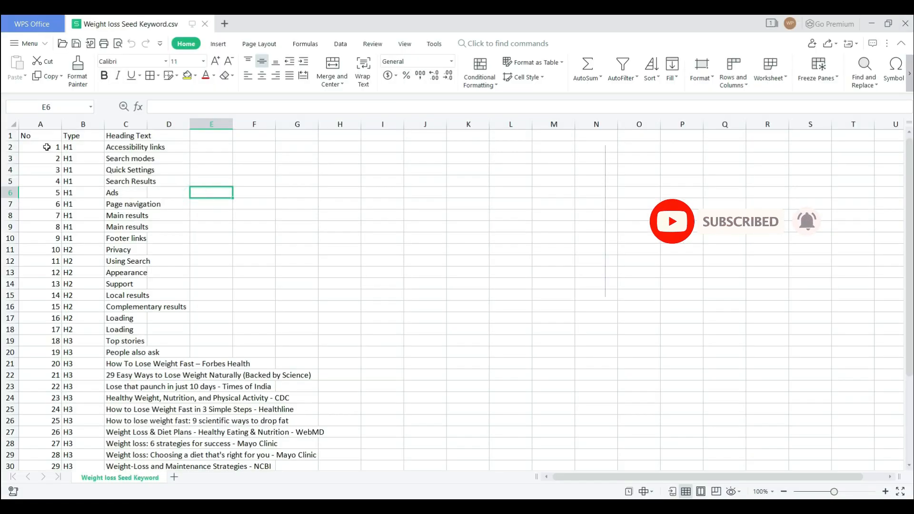
- In the Weight loss Seed Keyword.csv spreadsheet in WPS Office, delete the heading rows numbered 1 to 19, Accessibility links through People also ask
{"action": "left_click", "coordinate": [12, 147]}
{"action": "key", "text": "ctrl+minus"}
{"action": "key", "text": "ctrl+minus"}
{"action": "key", "text": "ctrl+minus"}
{"action": "key", "text": "ctrl+minus"}
{"action": "key", "text": "ctrl+minus"}
{"action": "key", "text": "ctrl+minus"}
{"action": "key", "text": "ctrl+minus"}
{"action": "key", "text": "ctrl+minus"}
{"action": "key", "text": "ctrl+minus"}
{"action": "key", "text": "ctrl+minus"}
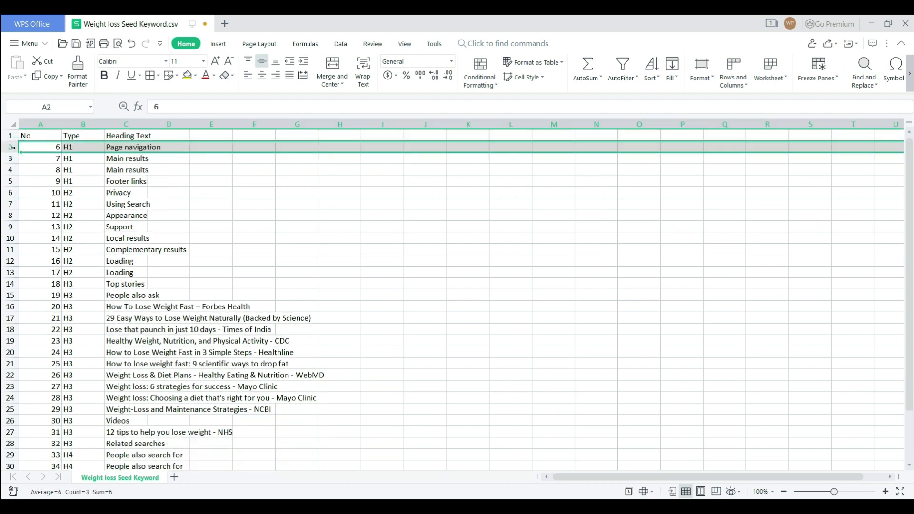
{"action": "key", "text": "ctrl+minus"}
{"action": "key", "text": "ctrl+minus"}
{"action": "key", "text": "ctrl+minus"}
{"action": "key", "text": "ctrl+minus"}
{"action": "key", "text": "ctrl+minus"}
{"action": "key", "text": "ctrl+minus"}
{"action": "key", "text": "ctrl+minus"}
{"action": "key", "text": "ctrl+minus"}
{"action": "key", "text": "ctrl+minus"}
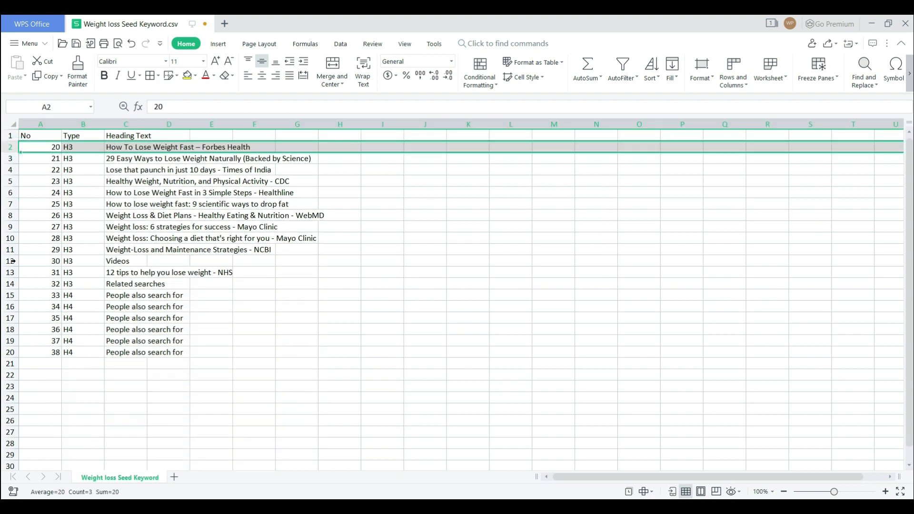
- Delete the Videos and Related searches rows and all People also search for rows
{"action": "left_click", "coordinate": [13, 261]}
{"action": "key", "text": "ctrl+minus"}
{"action": "left_click", "coordinate": [13, 272]}
{"action": "key", "text": "ctrl+minus"}
{"action": "key", "text": "ctrl+minus"}
{"action": "key", "text": "ctrl+minus"}
{"action": "key", "text": "ctrl+minus"}
{"action": "key", "text": "ctrl+minus"}
{"action": "key", "text": "ctrl+minus"}
{"action": "key", "text": "ctrl+minus"}
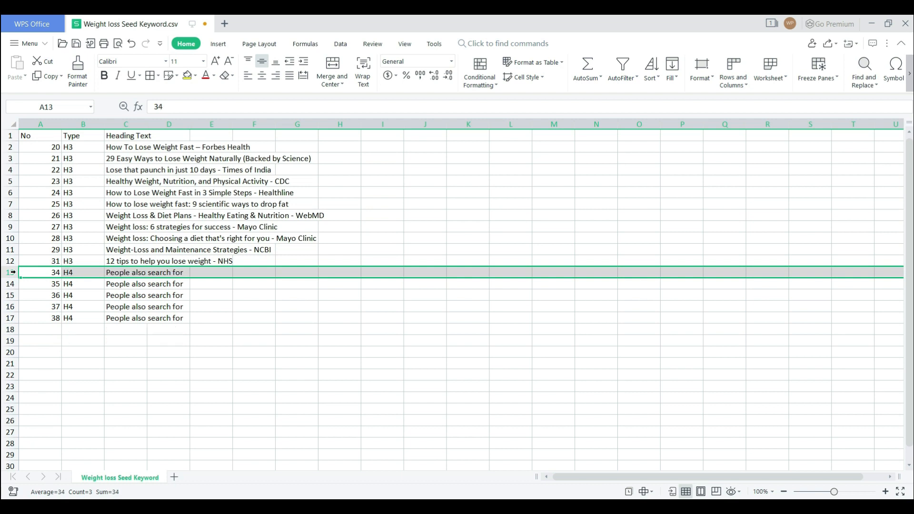
- Auto-fit the width of all columns in the sheet to their contents
{"action": "left_click", "coordinate": [13, 124]}
{"action": "double_click", "coordinate": [147, 124]}
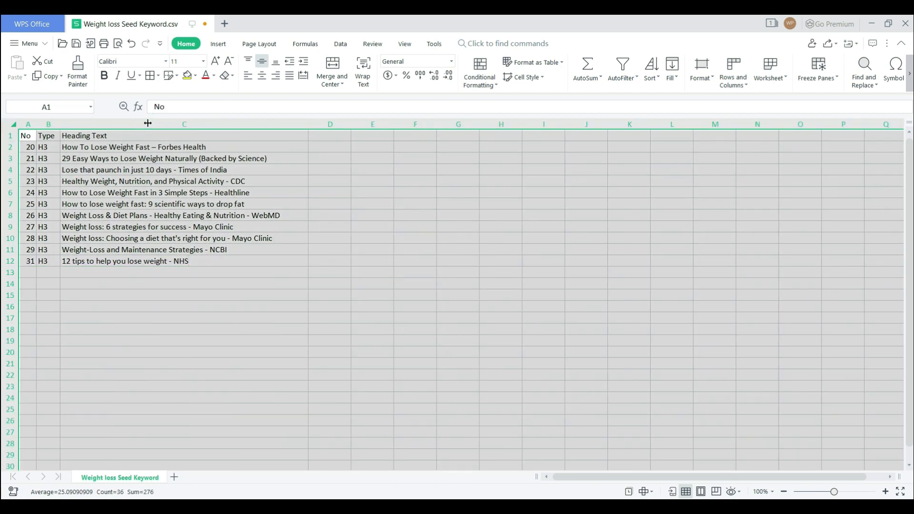
{"action": "left_click", "coordinate": [329, 185]}
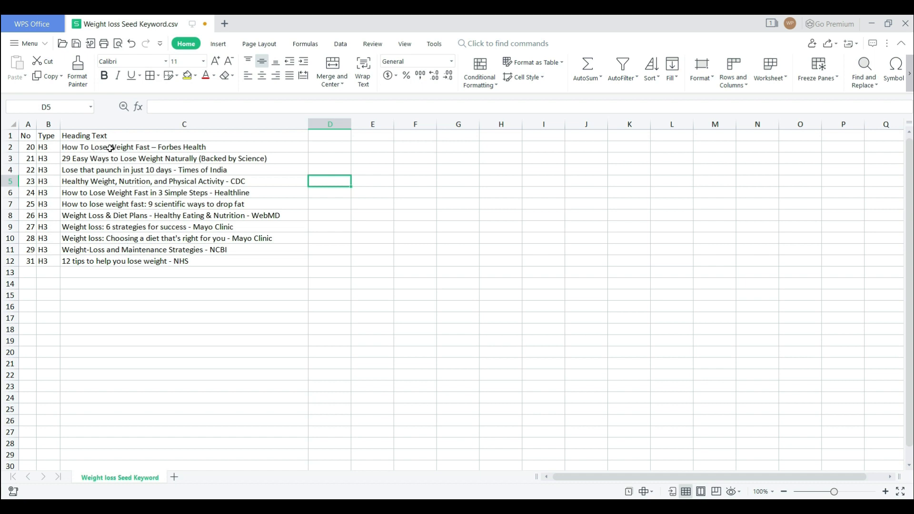
- Enter the keyword Loose weight in cell D2, beside the first heading
{"action": "left_click", "coordinate": [310, 147]}
{"action": "type", "text": "Loose weight"}
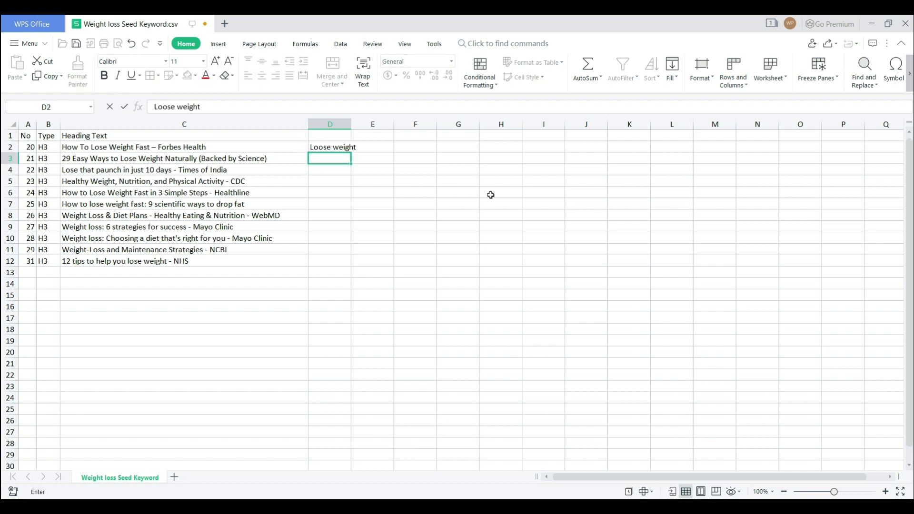
{"action": "key", "text": "Return"}
- Review the headings in column C for keywords and enter Healthy Weight in cell D3
{"action": "left_click", "coordinate": [191, 193]}
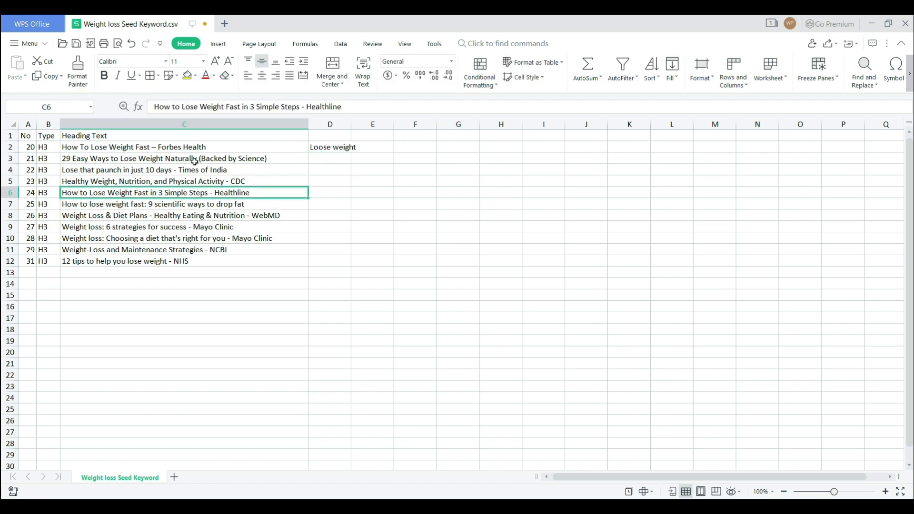
{"action": "left_click", "coordinate": [152, 230]}
{"action": "left_click", "coordinate": [89, 182]}
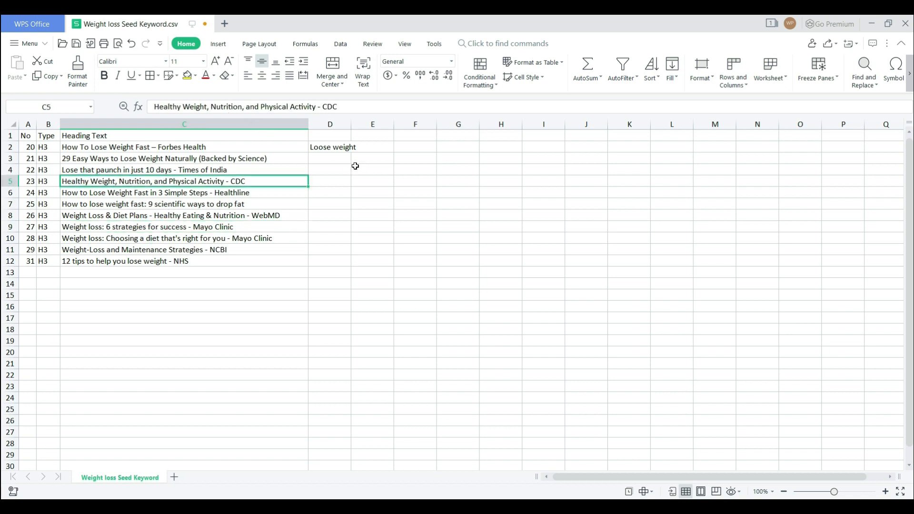
{"action": "left_click", "coordinate": [336, 159]}
{"action": "type", "text": "Health"}
{"action": "key", "text": "BackSpace"}
{"action": "key", "text": "BackSpace"}
{"action": "key", "text": "BackSpace"}
{"action": "key", "text": "BackSpace"}
{"action": "key", "text": "BackSpace"}
{"action": "type", "text": "Healthy Weight"}
{"action": "key", "text": "Return"}
- Enter Nutition, Weight loss and diet plan in cells D4 to D6, and auto-fit the width of column D
{"action": "type", "text": "Nutit"}
{"action": "key", "text": "BackSpace"}
{"action": "type", "text": "on"}
{"action": "key", "text": "Return"}
{"action": "type", "text": "Weight loss"}
{"action": "key", "text": "Return"}
{"action": "type", "text": "diet plan"}
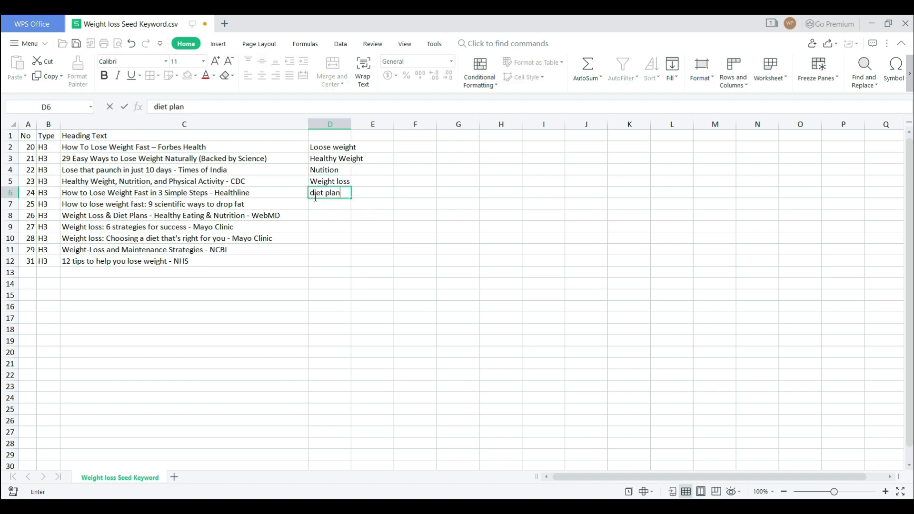
{"action": "key", "text": "Return"}
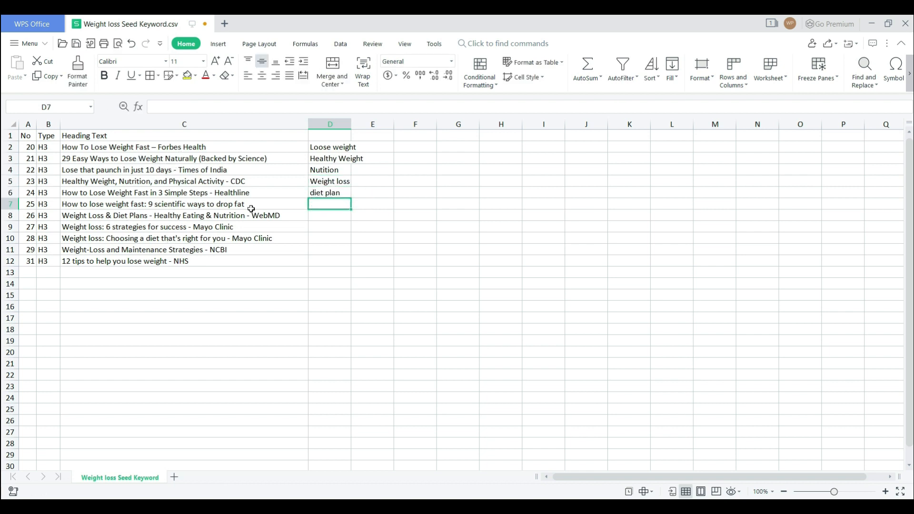
{"action": "double_click", "coordinate": [351, 124]}
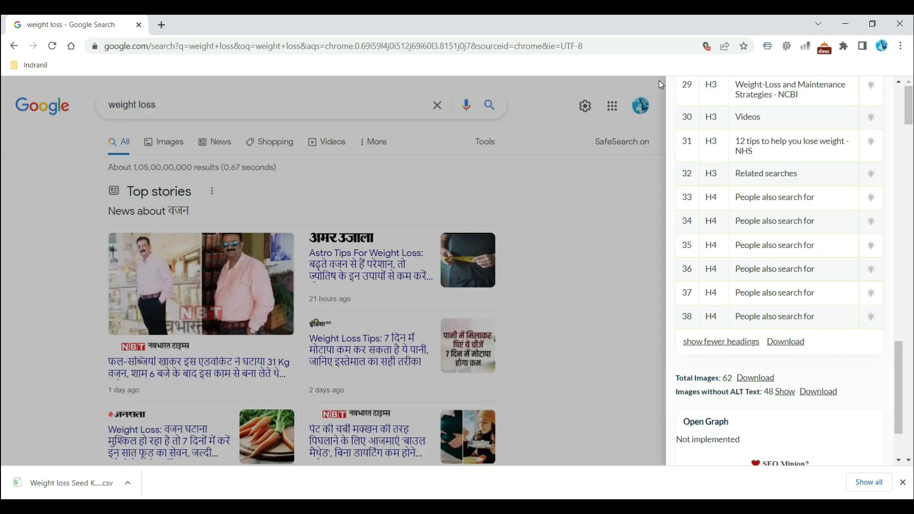
- Back in Chrome, dismiss SEO Minion and change the Google query to weight_loss to bring up search suggestions
{"action": "left_click", "coordinate": [659, 82]}
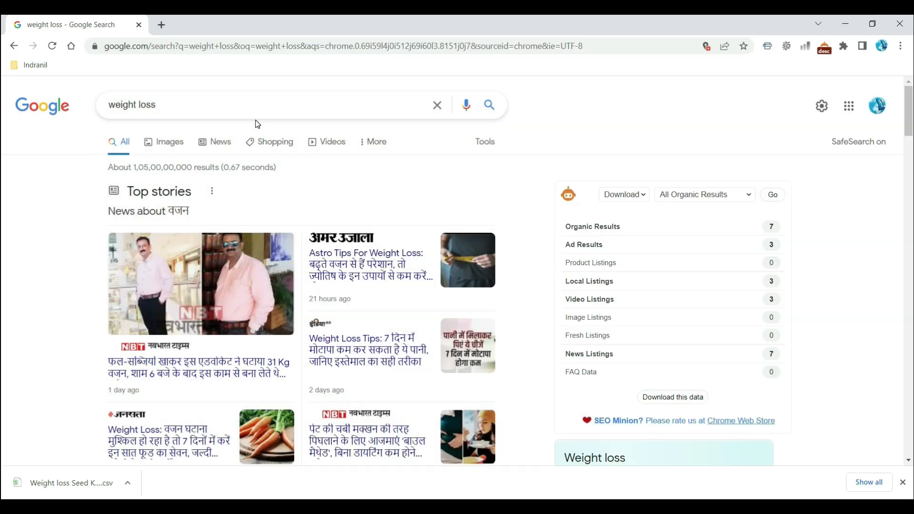
{"action": "left_click", "coordinate": [190, 104]}
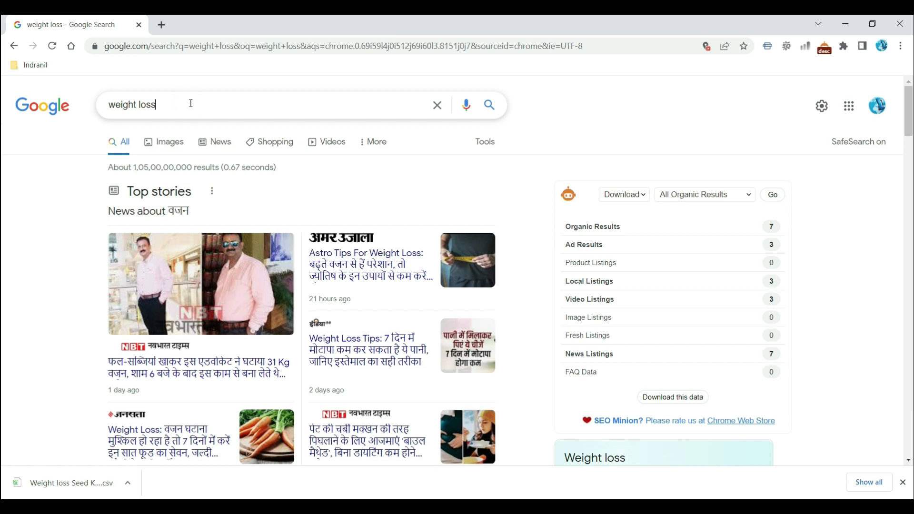
{"action": "key", "text": "BackSpace"}
{"action": "key", "text": "BackSpace"}
{"action": "key", "text": "BackSpace"}
{"action": "key", "text": "BackSpace"}
{"action": "key", "text": "BackSpace"}
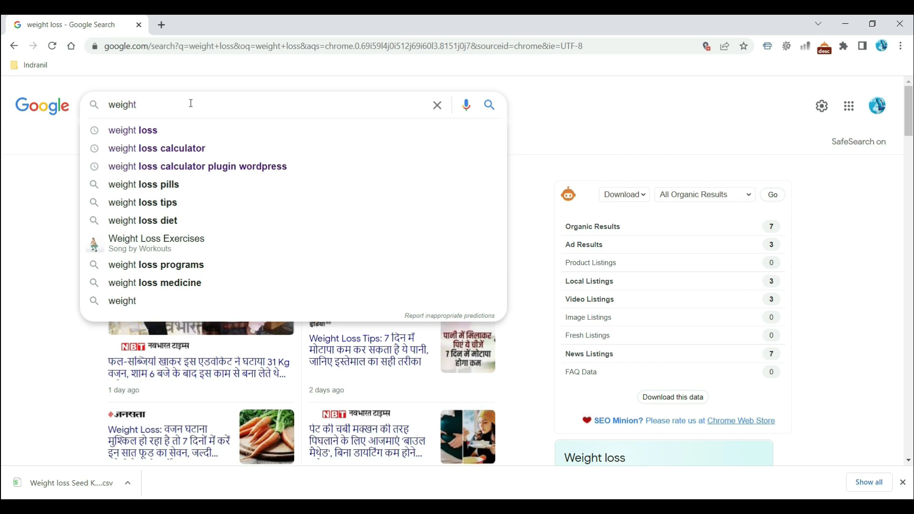
{"action": "type", "text": "_loss"}
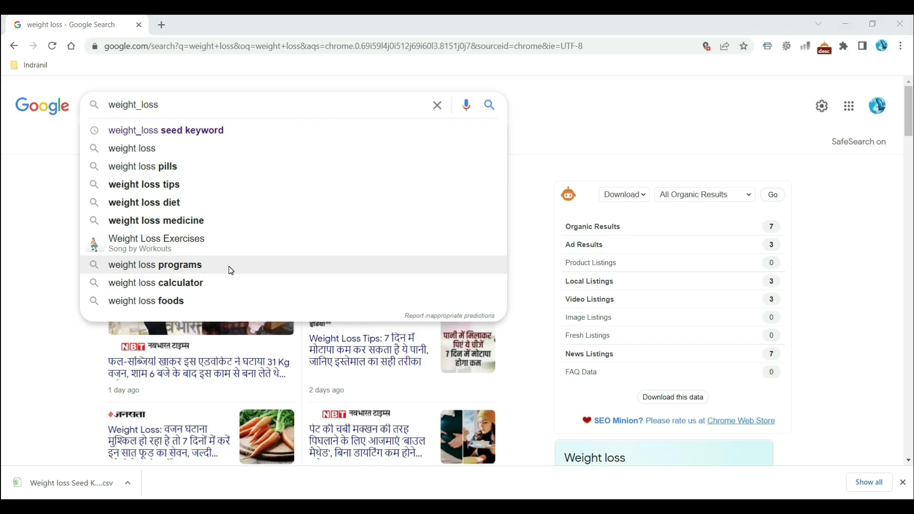
- In the WPS Office spreadsheet, enter the keywords tips, calculator and foods in cells D7 to D9
{"action": "type", "text": "t"}
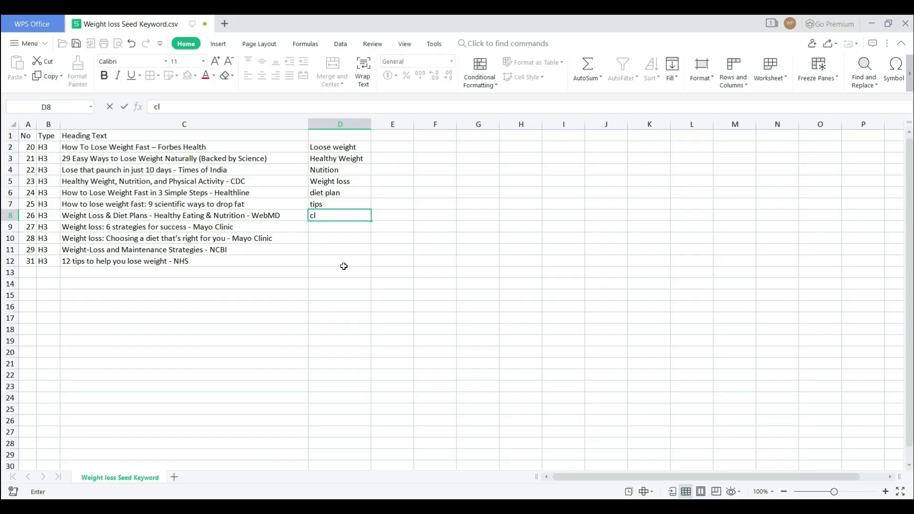
{"action": "type", "text": "culator"}
{"action": "key", "text": "Return"}
{"action": "type", "text": "food"}
{"action": "key", "text": "Return"}
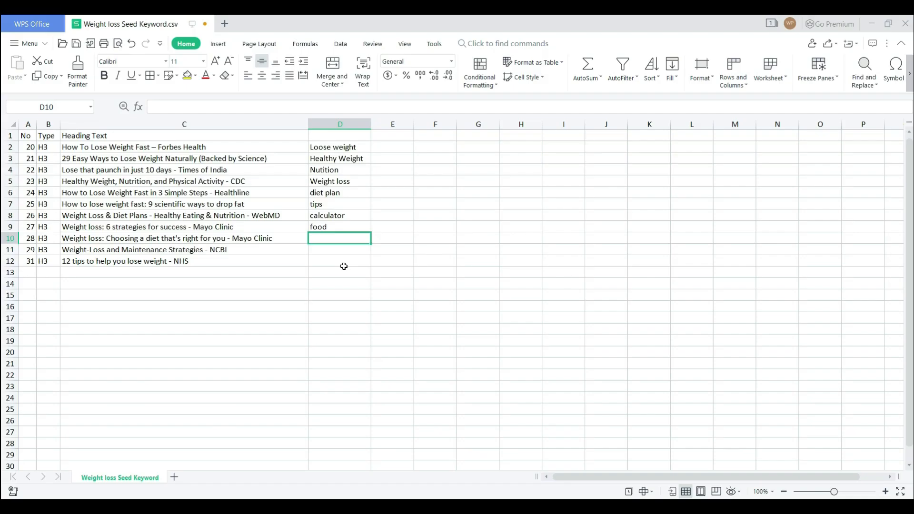
{"action": "left_click", "coordinate": [339, 226]}
{"action": "left_click", "coordinate": [194, 106]}
{"action": "type", "text": "s"}
{"action": "key", "text": "Return"}
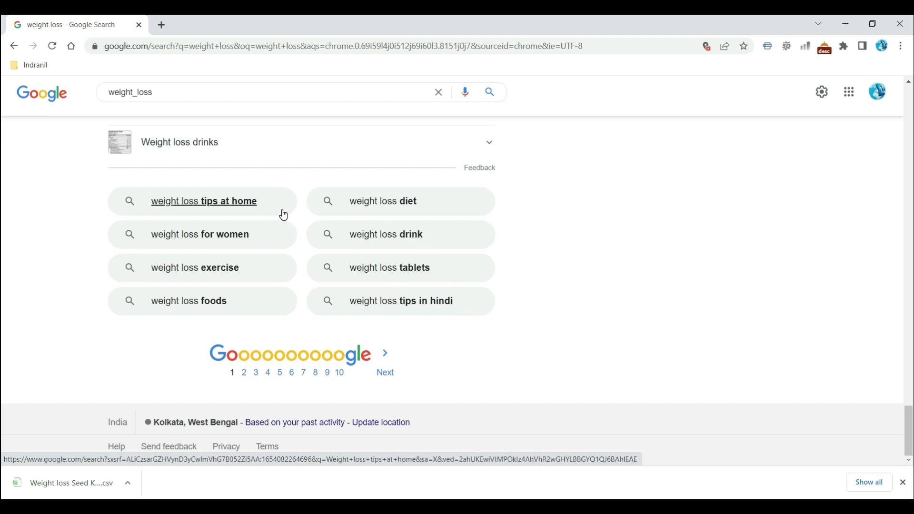
- Return to the spreadsheet from Google's related searches and enter the keyword drink in cell D10
{"action": "key", "text": "alt+Tab"}
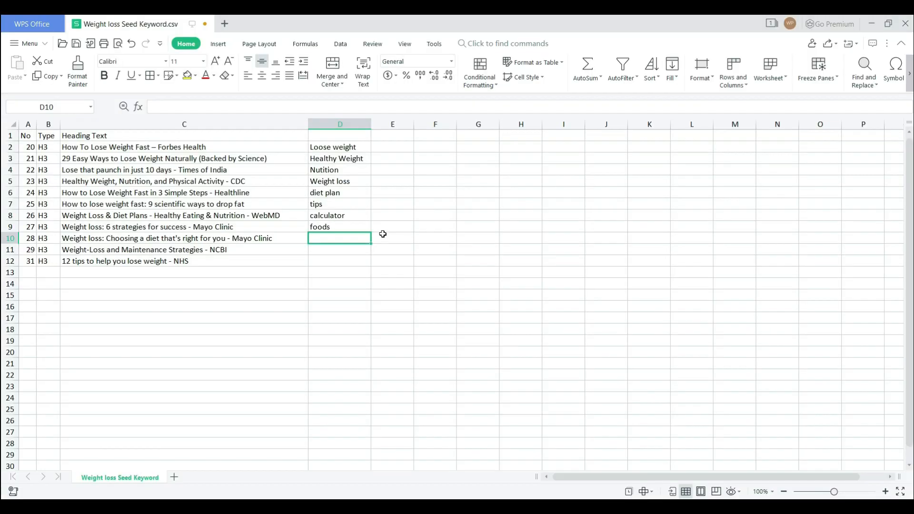
{"action": "type", "text": "dr"}
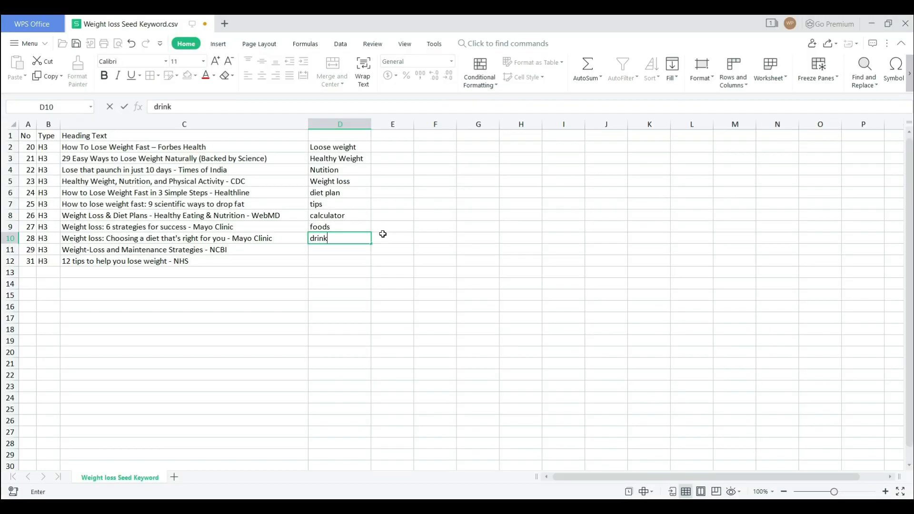
{"action": "type", "text": "ink"}
{"action": "key", "text": "Return"}
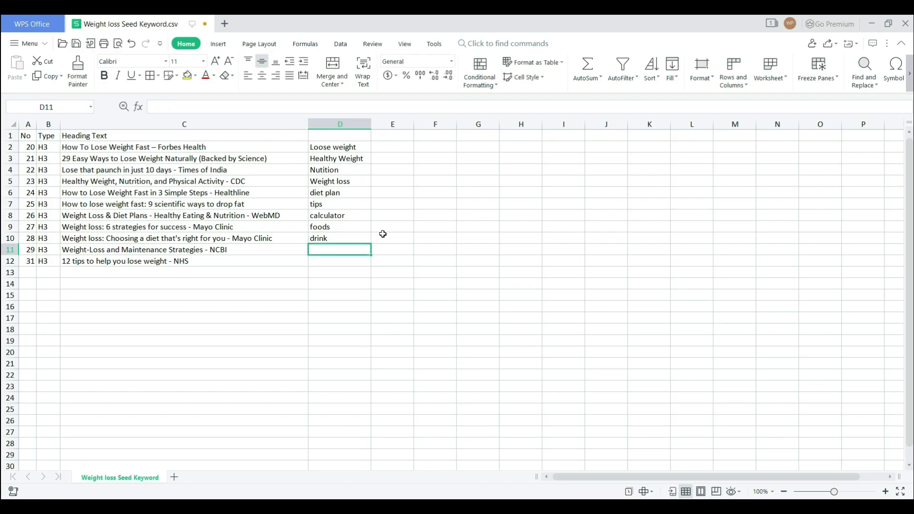
- Check Google's related searches again and enter the keywords home and women in cells D11 and D12
{"action": "key", "text": "alt+Tab"}
{"action": "key", "text": "alt+Tab"}
{"action": "type", "text": "home"}
{"action": "key", "text": "Return"}
{"action": "key", "text": "alt+Tab"}
{"action": "key", "text": "alt+Tab"}
{"action": "type", "text": "women"}
{"action": "left_click", "coordinate": [437, 289]}
{"action": "left_click", "coordinate": [381, 272]}
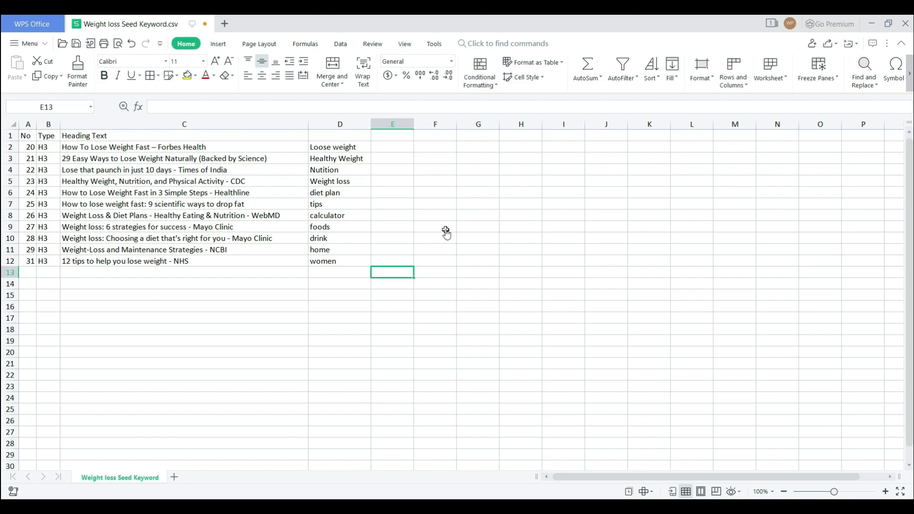
- Copy the list of seed keywords in column D, starting from Loose weight in cell D2
{"action": "key", "text": "alt+Tab"}
{"action": "key", "text": "alt+Tab"}
{"action": "left_click", "coordinate": [339, 151]}
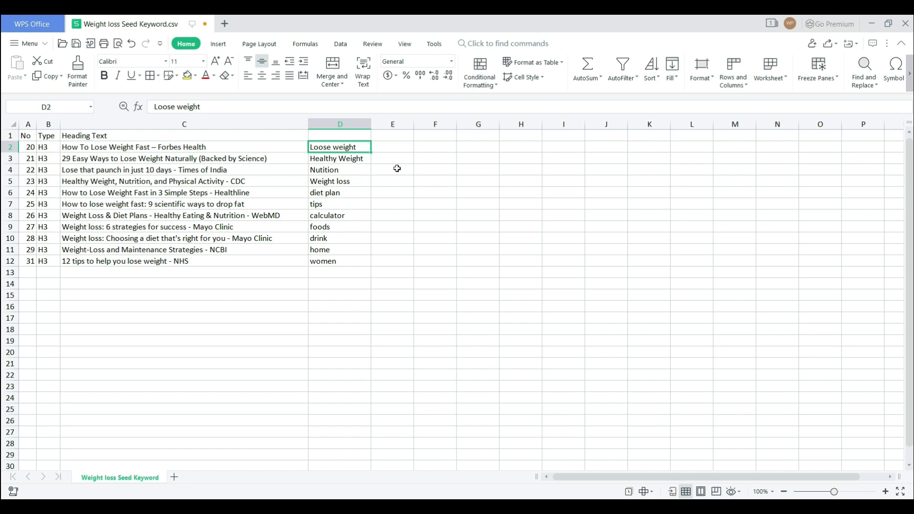
{"action": "key", "text": "shift+Down"}
{"action": "key", "text": "shift+Down"}
{"action": "key", "text": "shift+Down"}
{"action": "key", "text": "shift+Down"}
{"action": "key", "text": "shift+Down"}
{"action": "key", "text": "shift+Down"}
{"action": "key", "text": "shift+Down"}
{"action": "key", "text": "shift+Down"}
{"action": "key", "text": "shift+Down"}
{"action": "key", "text": "shift+Down"}
{"action": "key", "text": "ctrl+c"}
- In Google Ads Keyword Planner, get keyword ideas for the copied keywords and hide the Refine keywords suggestions
{"action": "key", "text": "alt+Tab"}
{"action": "key", "text": "ctrl+v"}
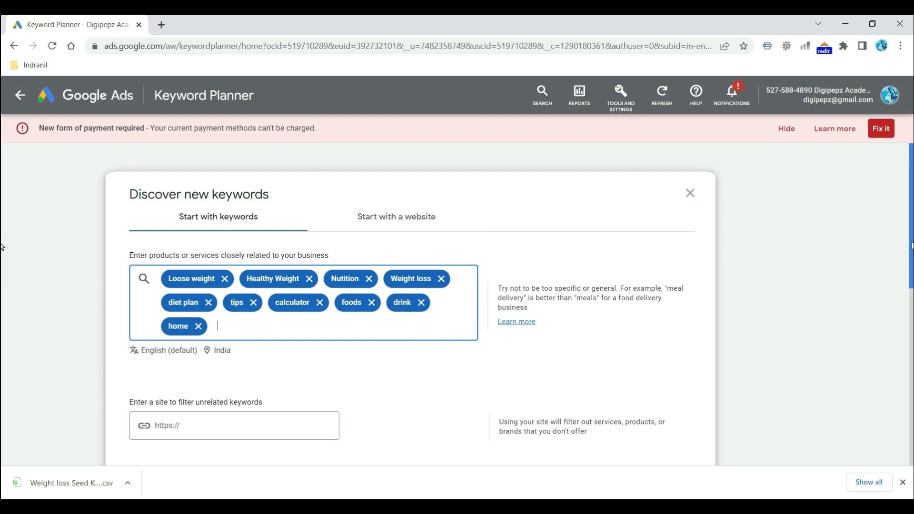
{"action": "scroll", "coordinate": [3, 248], "scroll_direction": "down", "scroll_amount": 5}
{"action": "left_click", "coordinate": [163, 271]}
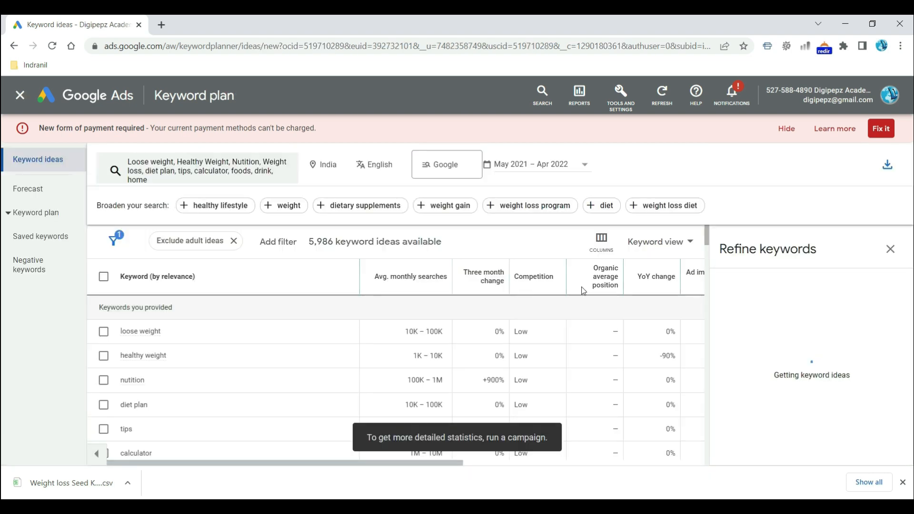
{"action": "left_click", "coordinate": [890, 250]}
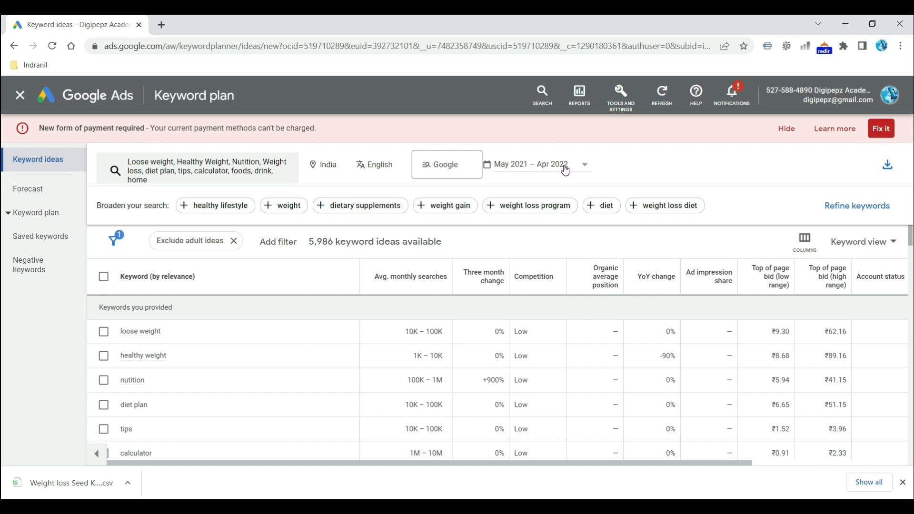
- Change the date range of the keyword ideas to Last month
{"action": "left_click", "coordinate": [586, 167]}
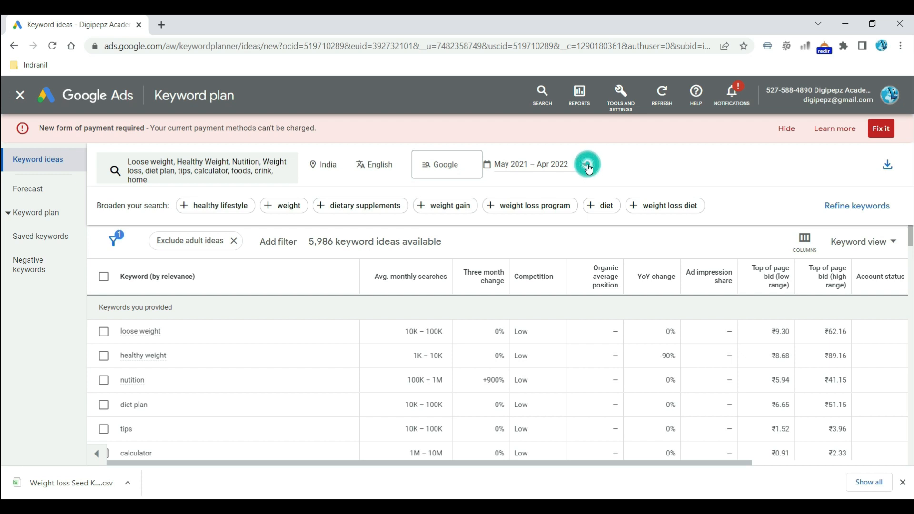
{"action": "left_click", "coordinate": [524, 190]}
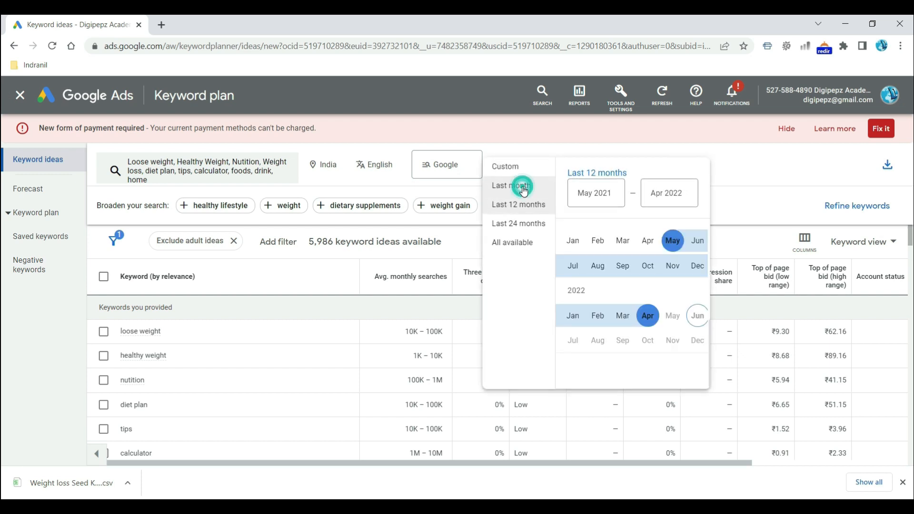
{"action": "left_click", "coordinate": [683, 401]}
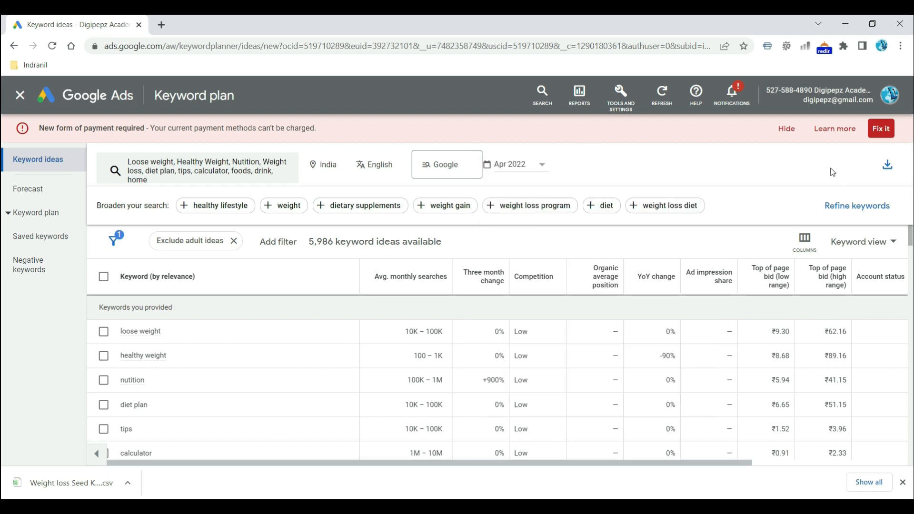
- Download the keyword ideas as a .csv file and switch to the downloaded Keyword Stats file in WPS Office
{"action": "left_click", "coordinate": [888, 168]}
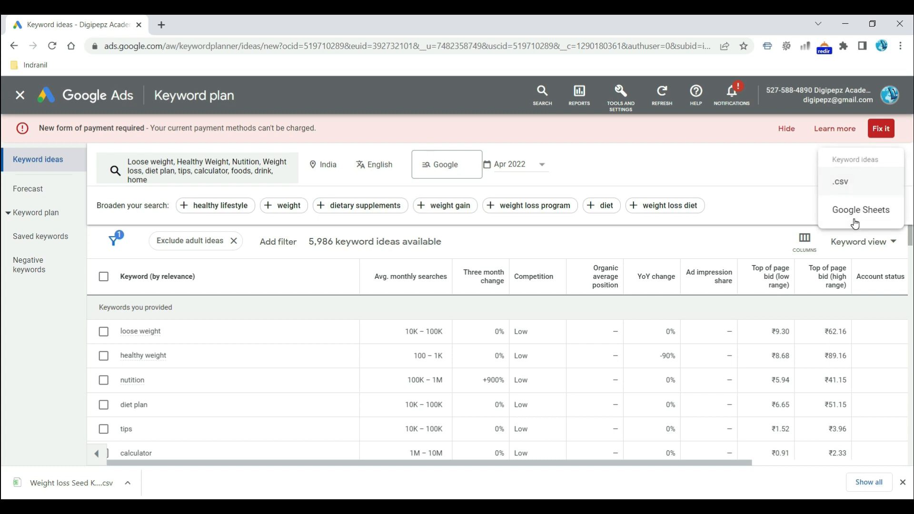
{"action": "left_click", "coordinate": [840, 184]}
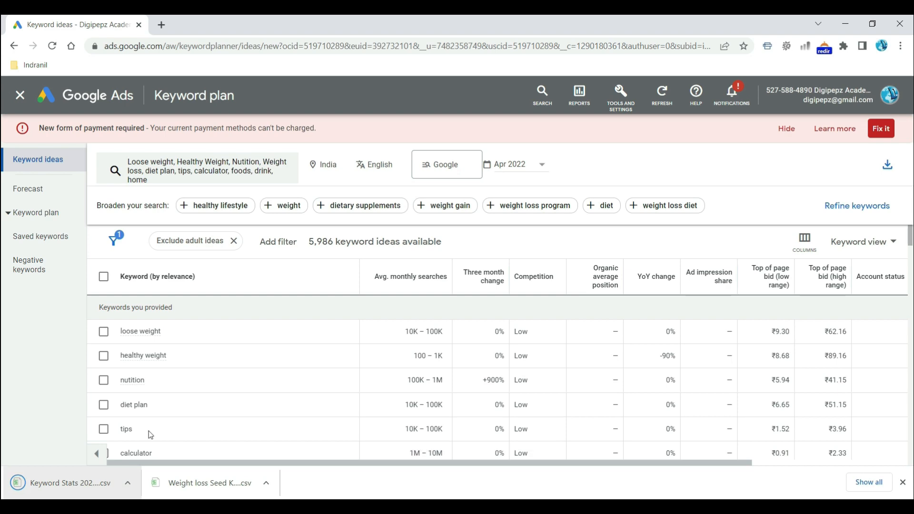
{"action": "left_click", "coordinate": [850, 21]}
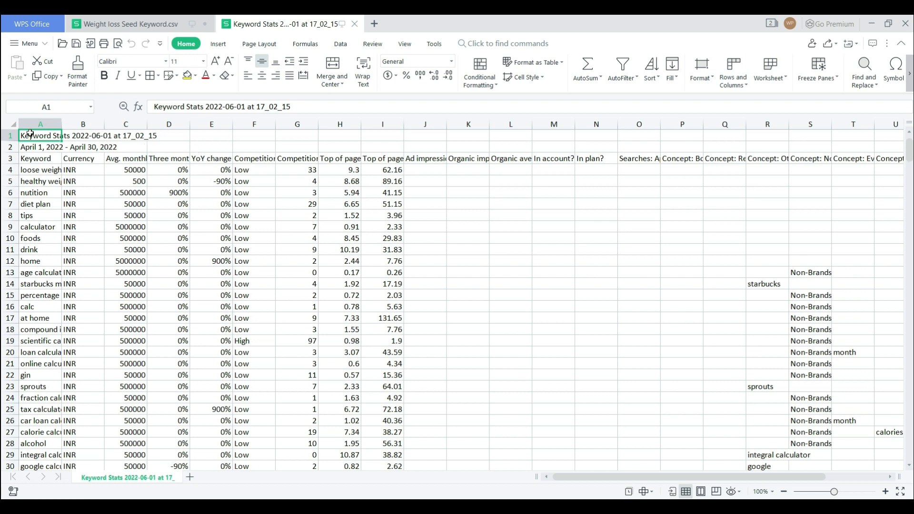
- Auto-fit the width of all columns in the Keyword Stats sheet
{"action": "left_click", "coordinate": [14, 123]}
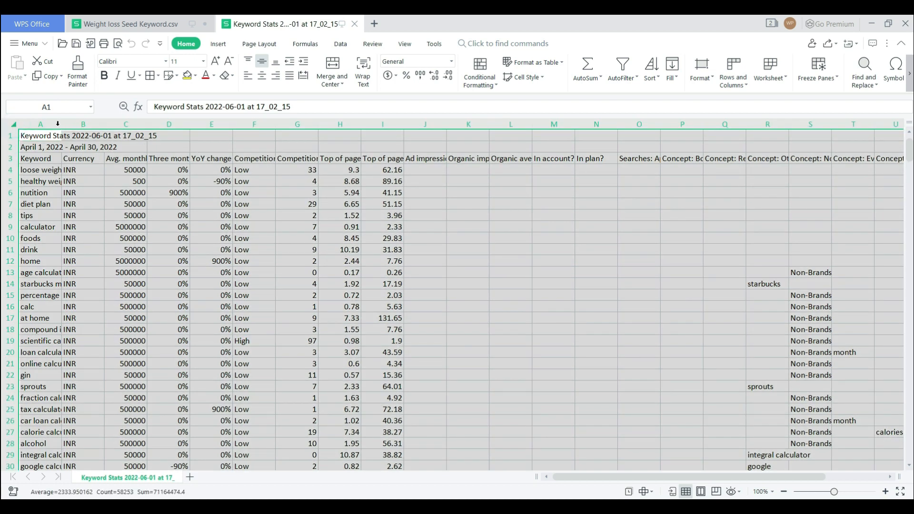
{"action": "double_click", "coordinate": [59, 123]}
{"action": "left_click", "coordinate": [223, 246]}
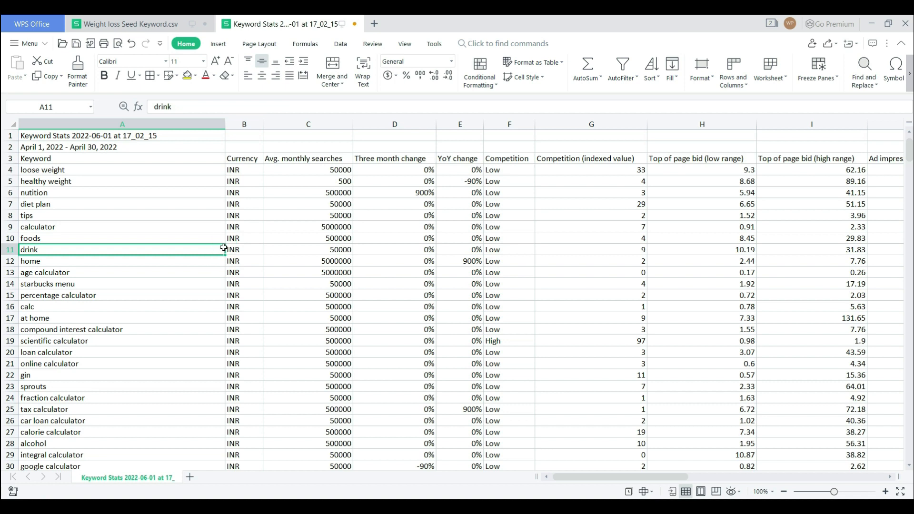
- Delete the Currency, Three month change and YoY change columns
{"action": "left_click", "coordinate": [240, 122]}
{"action": "key", "text": "ctrl+minus"}
{"action": "left_click", "coordinate": [353, 123]}
{"action": "key", "text": "ctrl+minus"}
{"action": "key", "text": "ctrl+minus"}
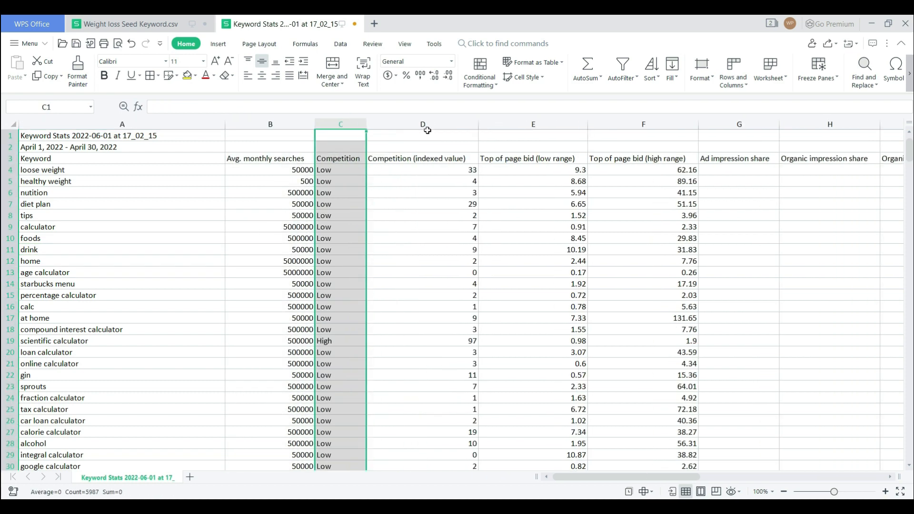
- Delete all columns after Competition, starting with Competition (indexed value)
{"action": "left_click", "coordinate": [427, 128]}
{"action": "key", "text": "ctrl+minus"}
{"action": "key", "text": "ctrl+minus"}
{"action": "key", "text": "ctrl+minus"}
{"action": "key", "text": "ctrl+minus"}
{"action": "key", "text": "ctrl+minus"}
{"action": "key", "text": "ctrl+minus"}
{"action": "key", "text": "ctrl+minus"}
- Delete the report title and date rows above the column headers
{"action": "left_click", "coordinate": [10, 135]}
{"action": "key", "text": "ctrl+minus"}
{"action": "key", "text": "ctrl+minus"}
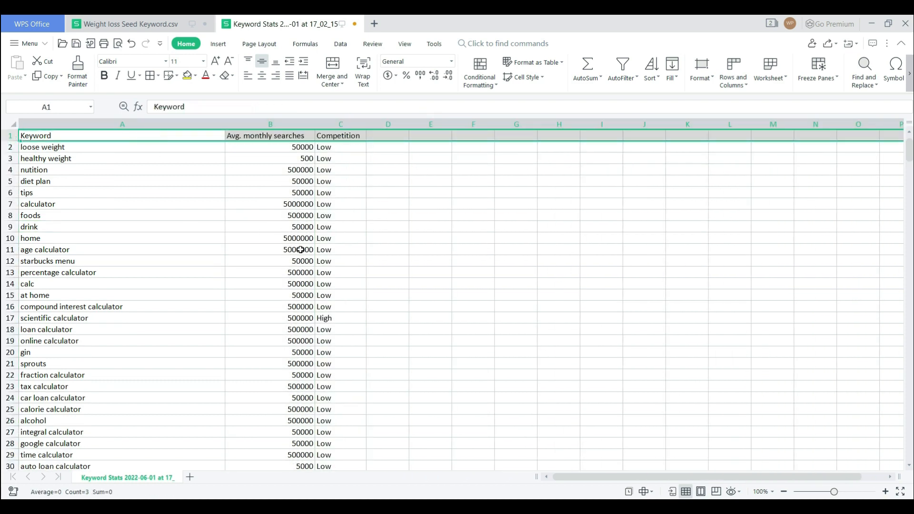
{"action": "left_click", "coordinate": [301, 249]}
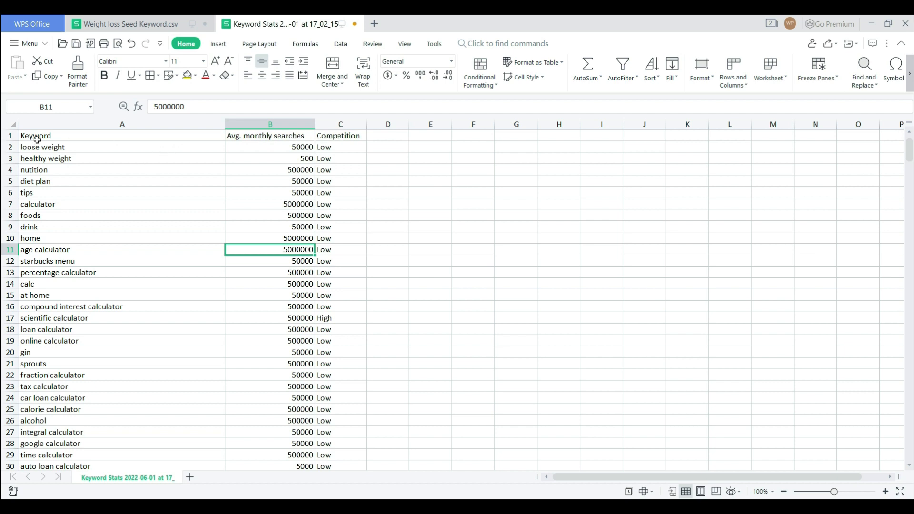
- Add an AutoFilter to the header row and filter Avg. monthly searches to show only blanks and 0
{"action": "left_click", "coordinate": [12, 136]}
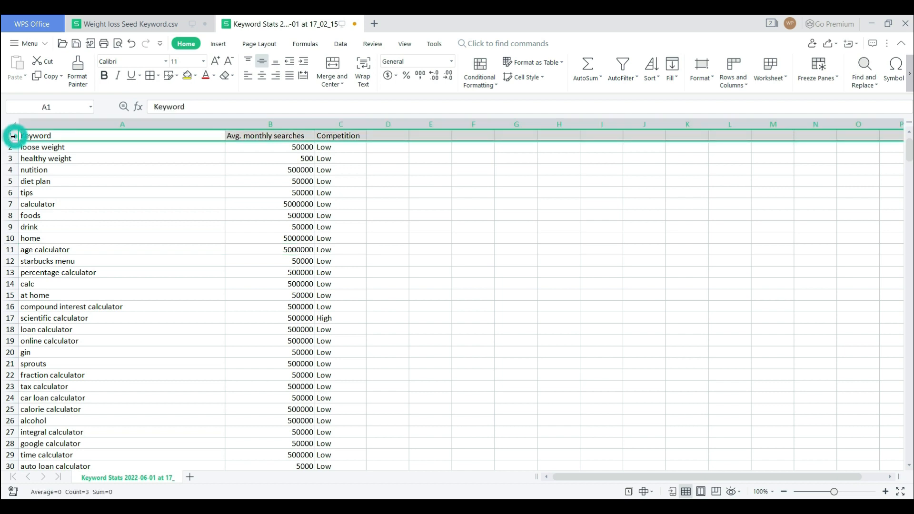
{"action": "left_click", "coordinate": [624, 70]}
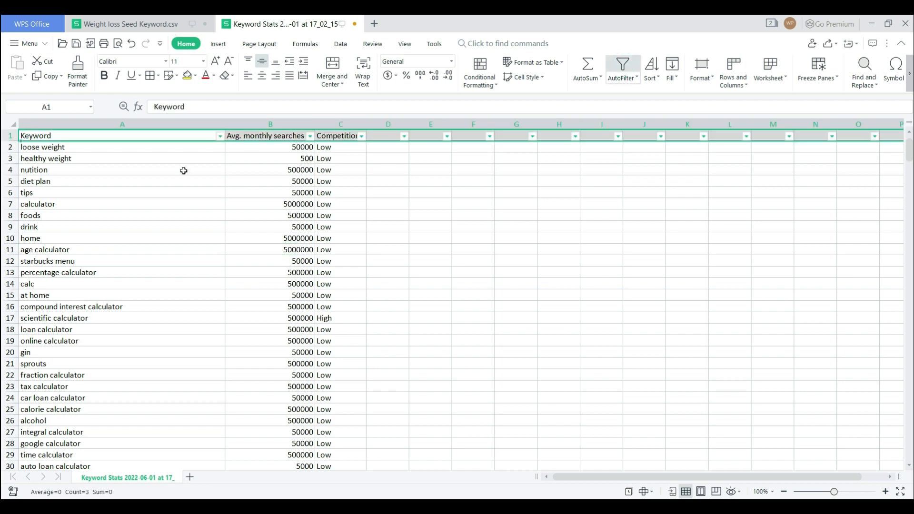
{"action": "left_click", "coordinate": [310, 136]}
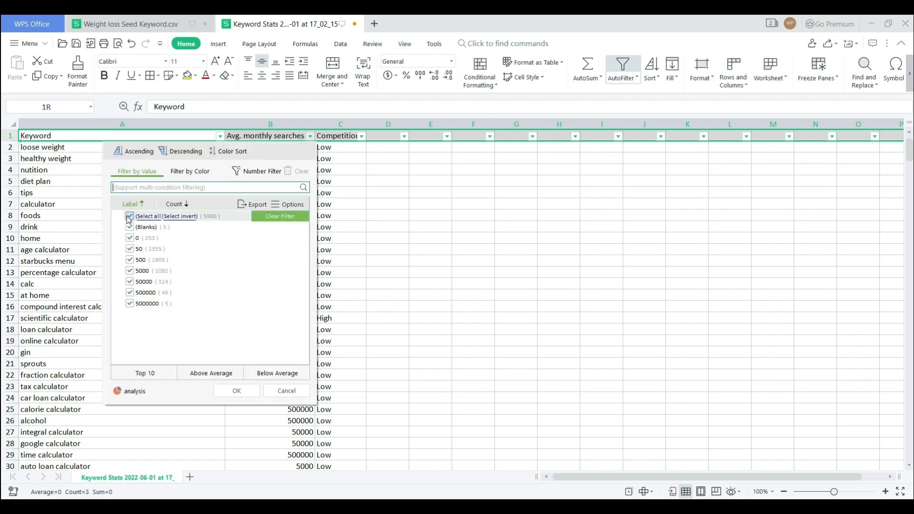
{"action": "left_click", "coordinate": [143, 217]}
{"action": "left_click", "coordinate": [132, 227]}
{"action": "left_click", "coordinate": [131, 240]}
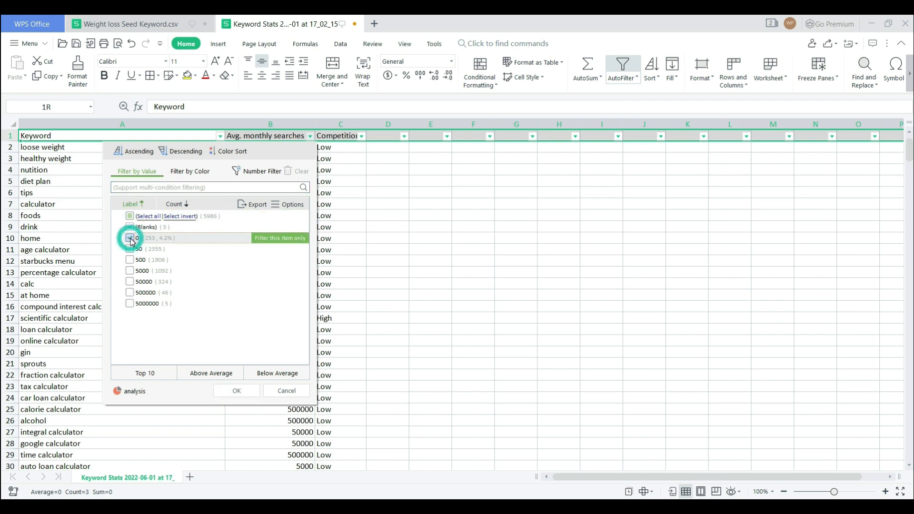
{"action": "left_click", "coordinate": [231, 392]}
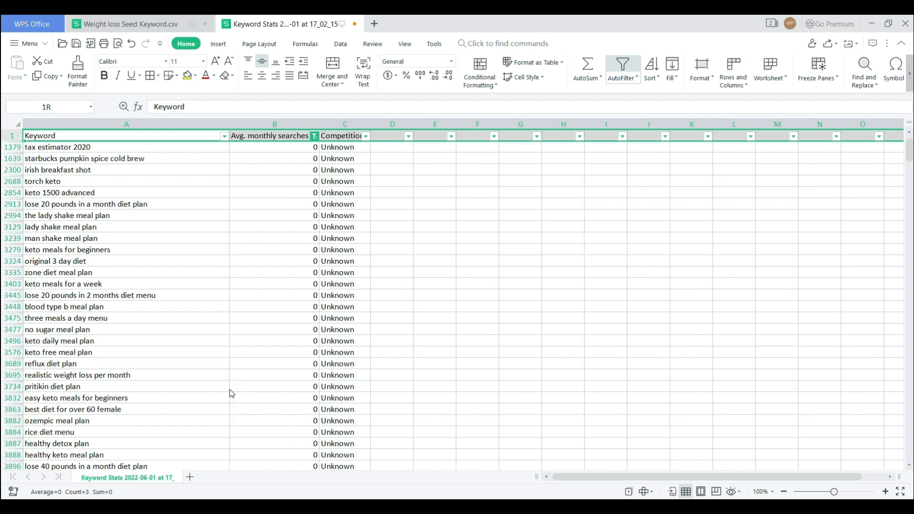
- Delete all the filtered rows with blank or 0 monthly searches and show all remaining rows again
{"action": "left_click", "coordinate": [13, 147]}
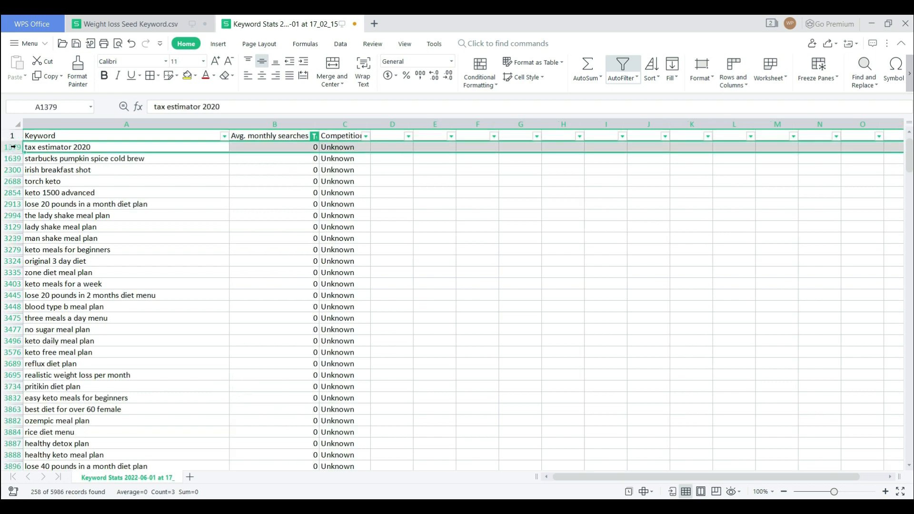
{"action": "key", "text": "ctrl+shift+Down"}
{"action": "key", "text": "ctrl+minus"}
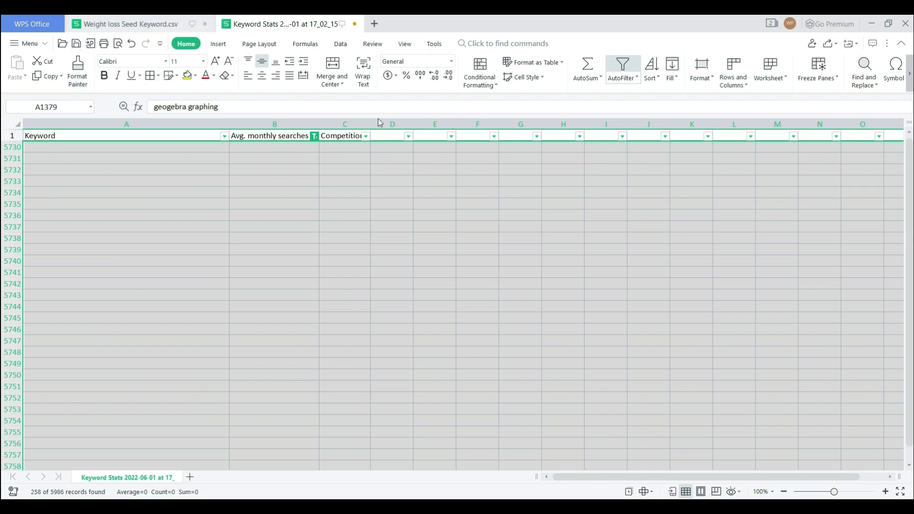
{"action": "left_click", "coordinate": [314, 136]}
{"action": "left_click", "coordinate": [154, 217]}
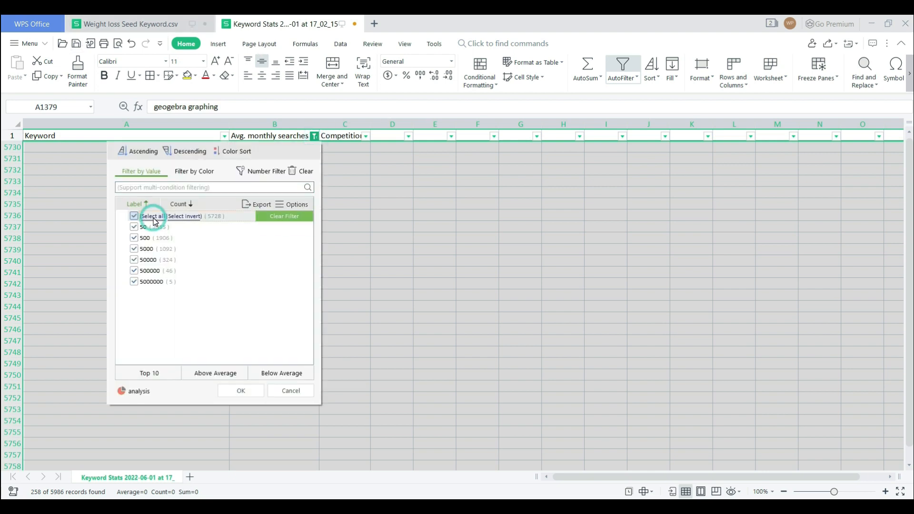
{"action": "left_click", "coordinate": [237, 390]}
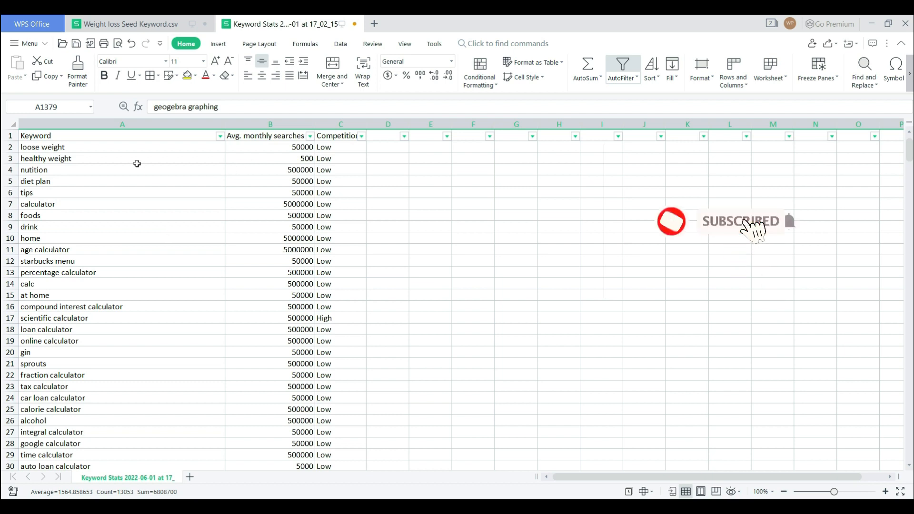
- Select the whole keyword list from loose weight in A2 to check the keyword count, and return to the start of the sheet
{"action": "left_click", "coordinate": [101, 147]}
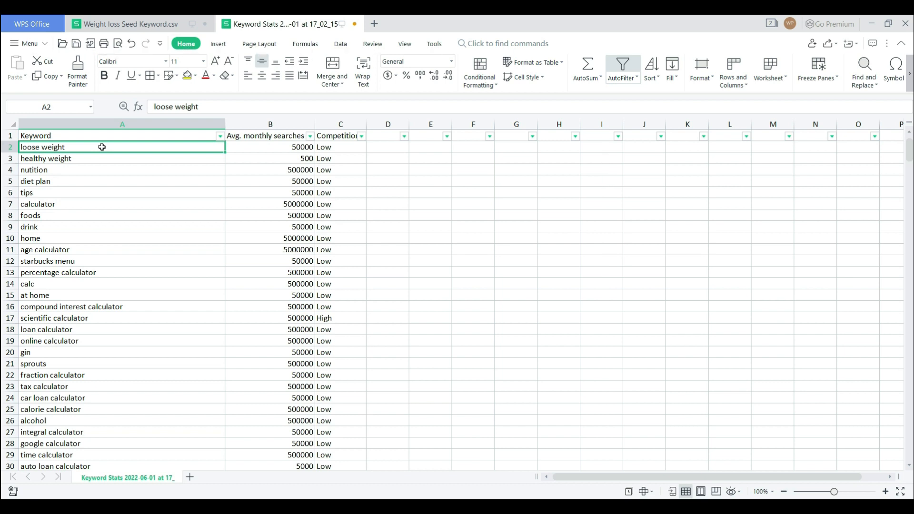
{"action": "key", "text": "ctrl+shift+Down"}
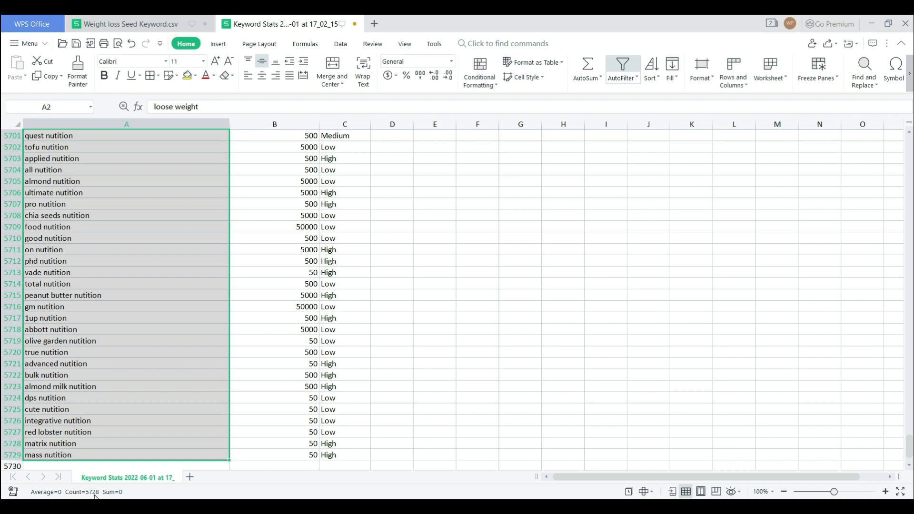
{"action": "left_click", "coordinate": [287, 341]}
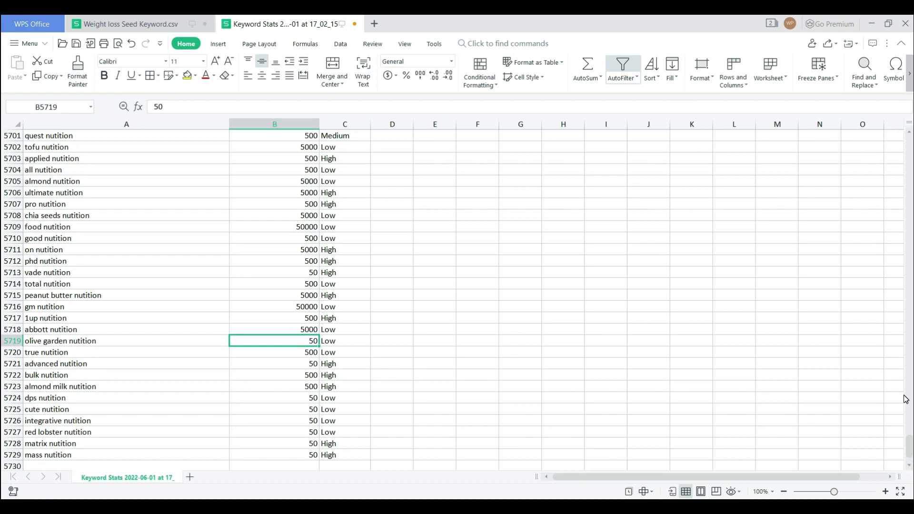
{"action": "left_click_drag", "start_coordinate": [908, 448], "coordinate": [908, 117]}
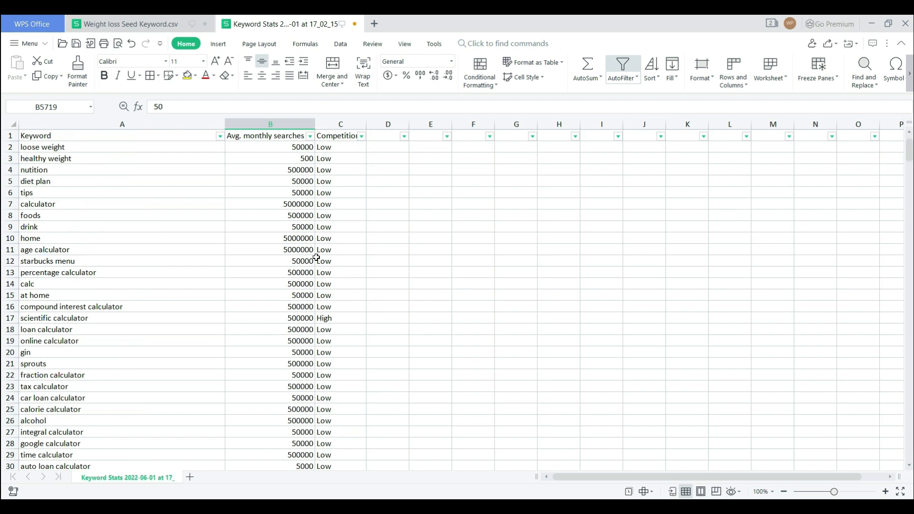
- Filter the Keyword column for weight loss diet plan, using the search for content that includes all keywords
{"action": "left_click", "coordinate": [221, 137]}
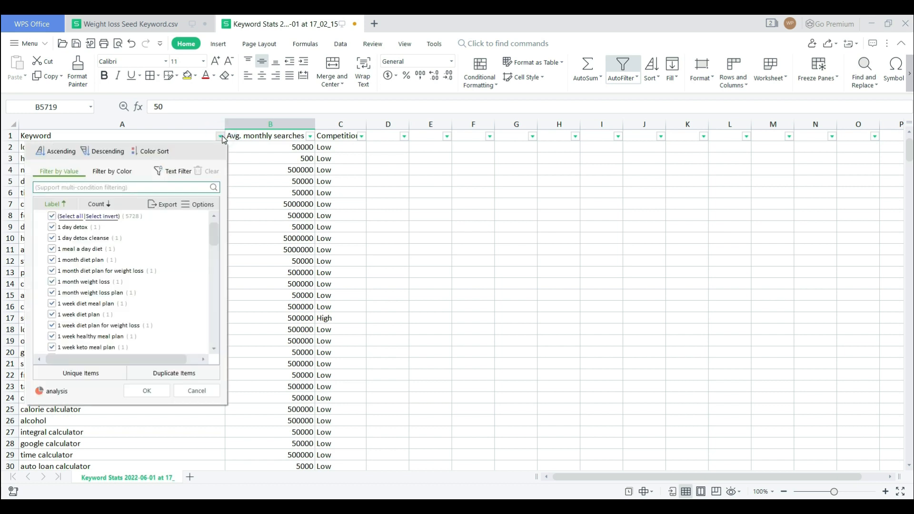
{"action": "type", "text": "weigh"}
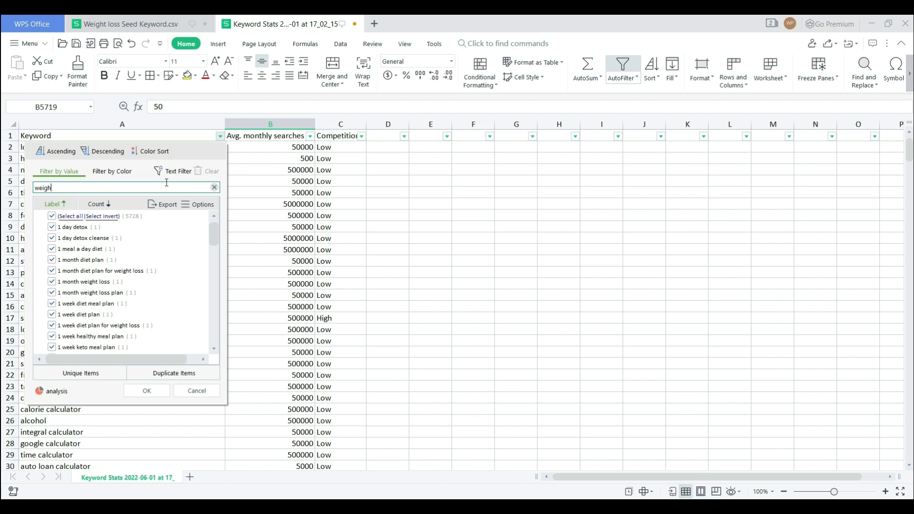
{"action": "type", "text": "t loss "}
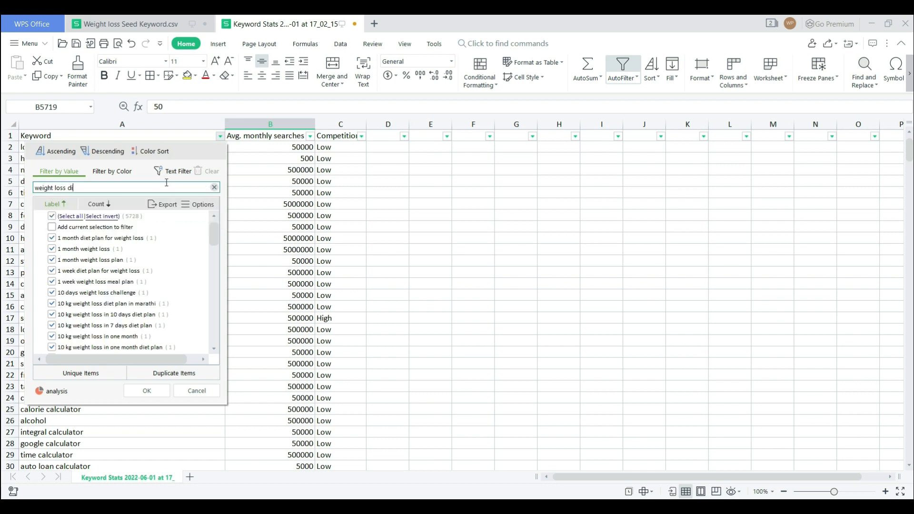
{"action": "type", "text": "diet plan"}
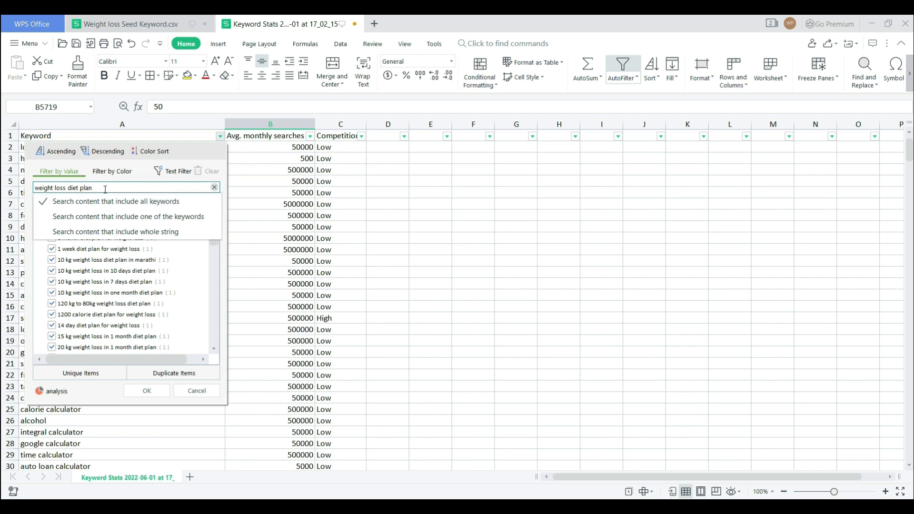
{"action": "left_click", "coordinate": [73, 204]}
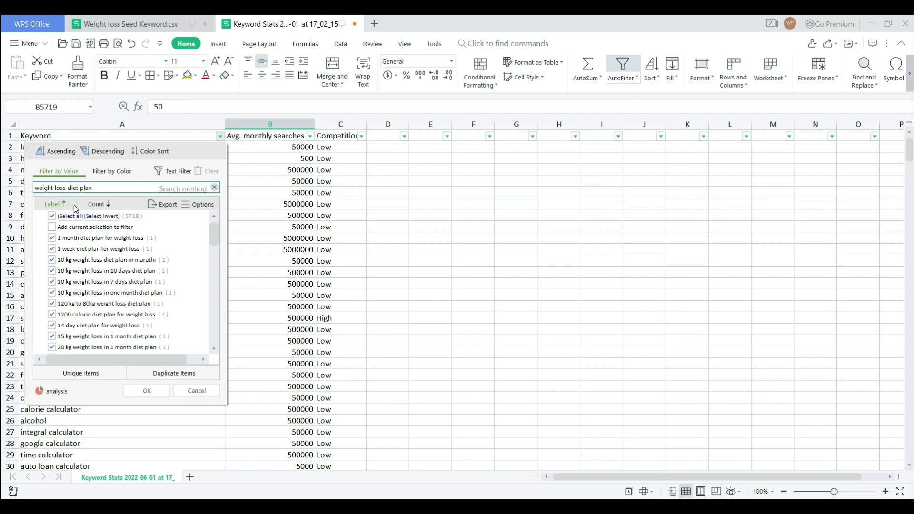
{"action": "left_click", "coordinate": [147, 390]}
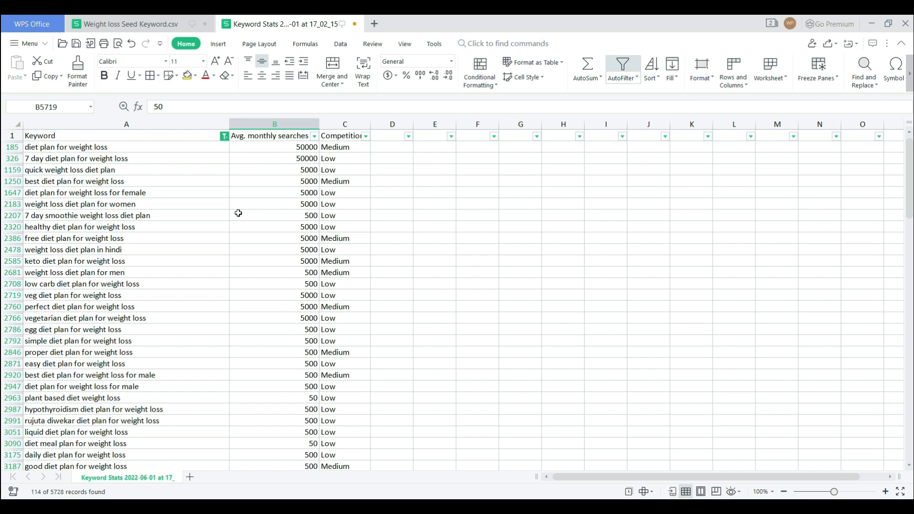
- Select the filtered keywords in column A, from diet plan for weight loss to the end of the list
{"action": "left_click", "coordinate": [81, 149]}
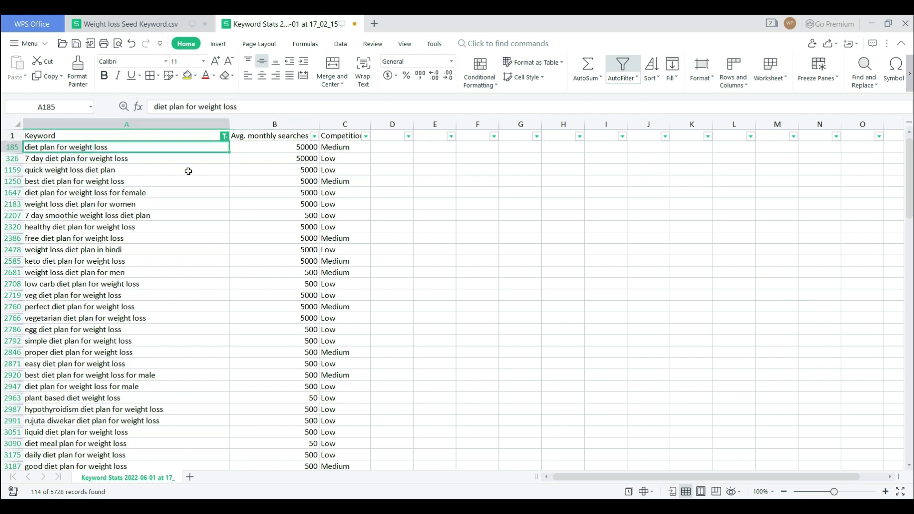
{"action": "left_click", "coordinate": [158, 203]}
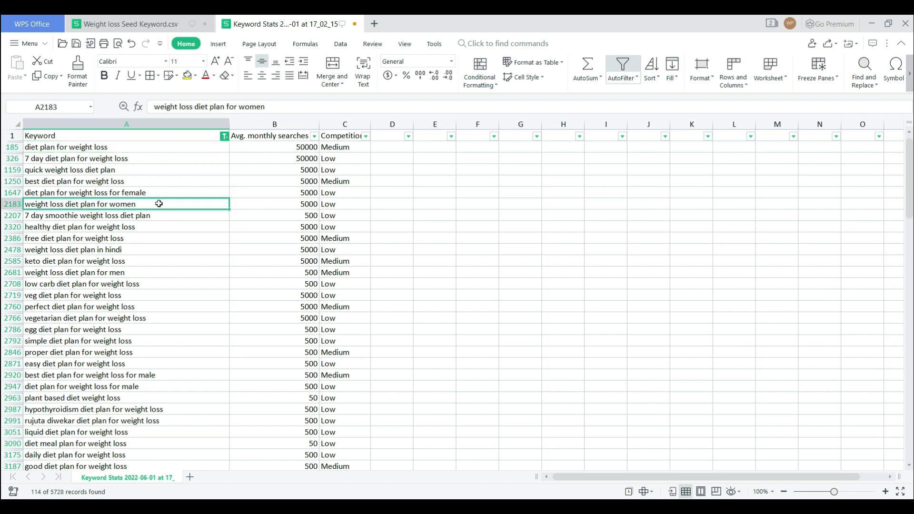
{"action": "left_click", "coordinate": [148, 147]}
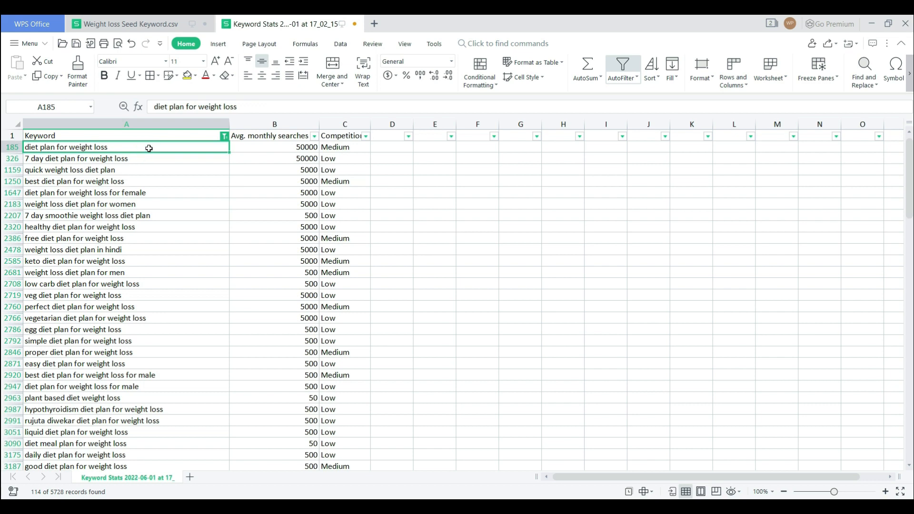
{"action": "key", "text": "ctrl+shift+Down"}
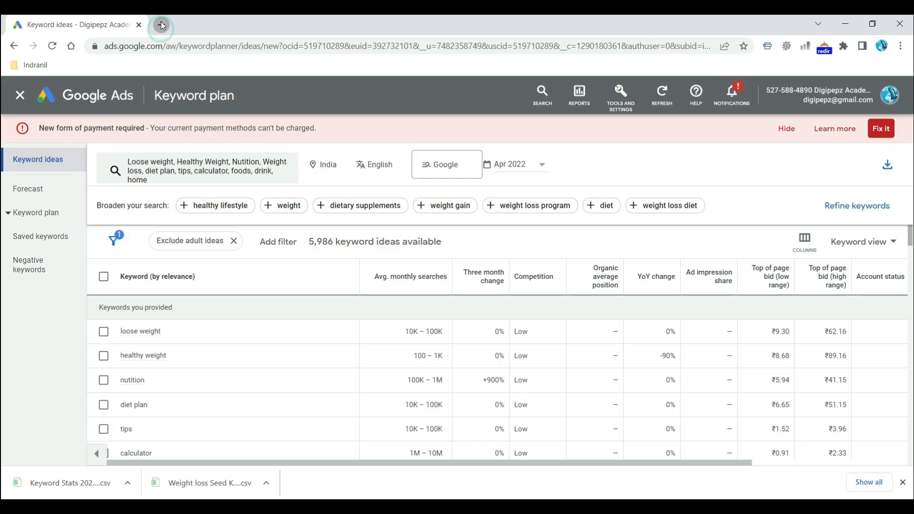
- Open a new browser tab, search for chrome web store and open the store's extensions page
{"action": "left_click", "coordinate": [157, 25]}
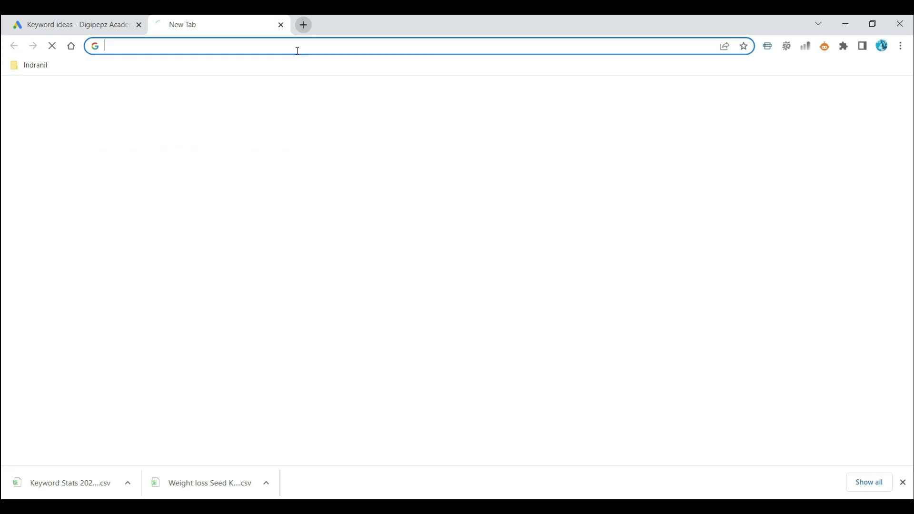
{"action": "left_click", "coordinate": [298, 51]}
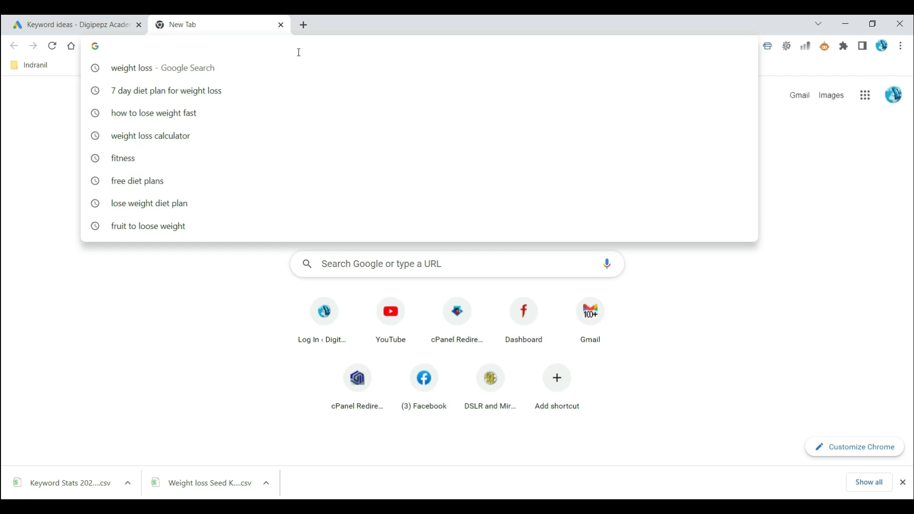
{"action": "type", "text": "we"}
{"action": "key", "text": "BackSpace"}
{"action": "key", "text": "BackSpace"}
{"action": "key", "text": "BackSpace"}
{"action": "type", "text": "chrome web store"}
{"action": "key", "text": "Return"}
{"action": "left_click", "coordinate": [190, 207]}
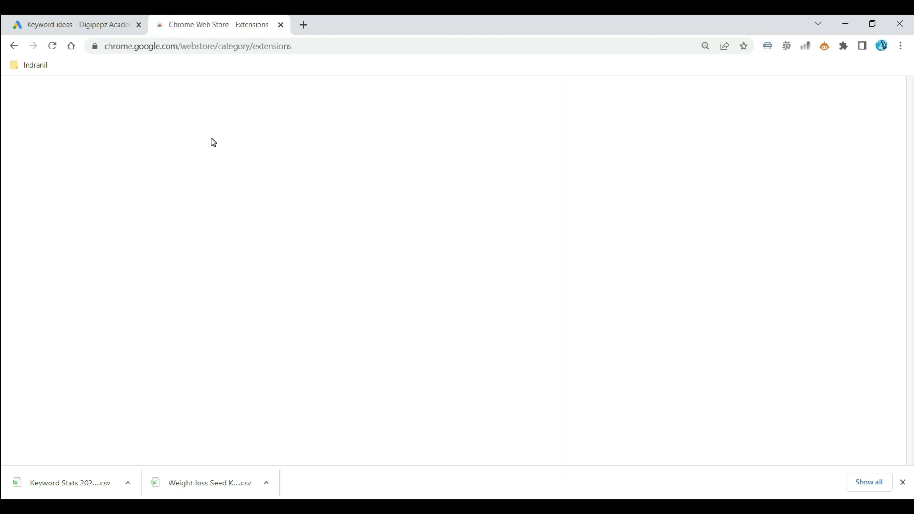
- Search the store for keyword everywhere and add the Keywords Everywhere - Keyword Tool extension to Chrome
{"action": "left_click", "coordinate": [210, 131]}
{"action": "type", "text": "keyword e"}
{"action": "type", "text": "verywhere"}
{"action": "left_click", "coordinate": [208, 154]}
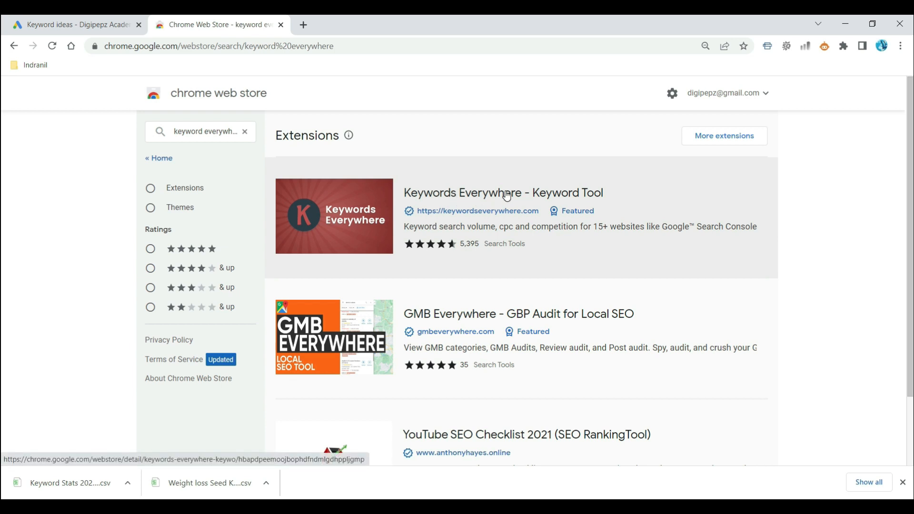
{"action": "left_click", "coordinate": [426, 199]}
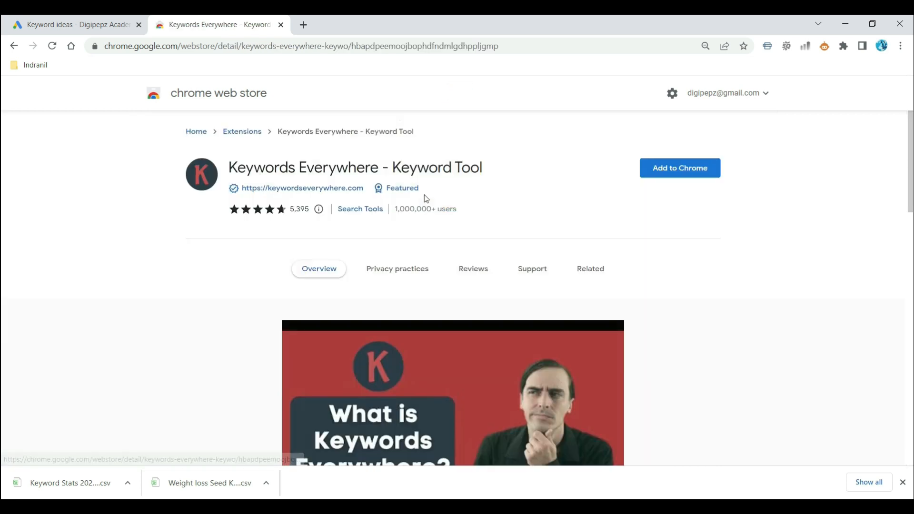
{"action": "left_click", "coordinate": [664, 176]}
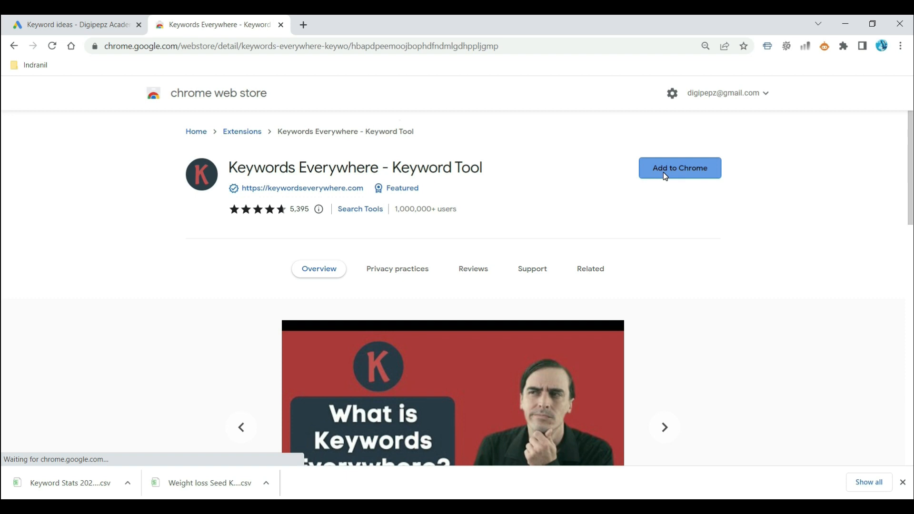
{"action": "left_click", "coordinate": [461, 147]}
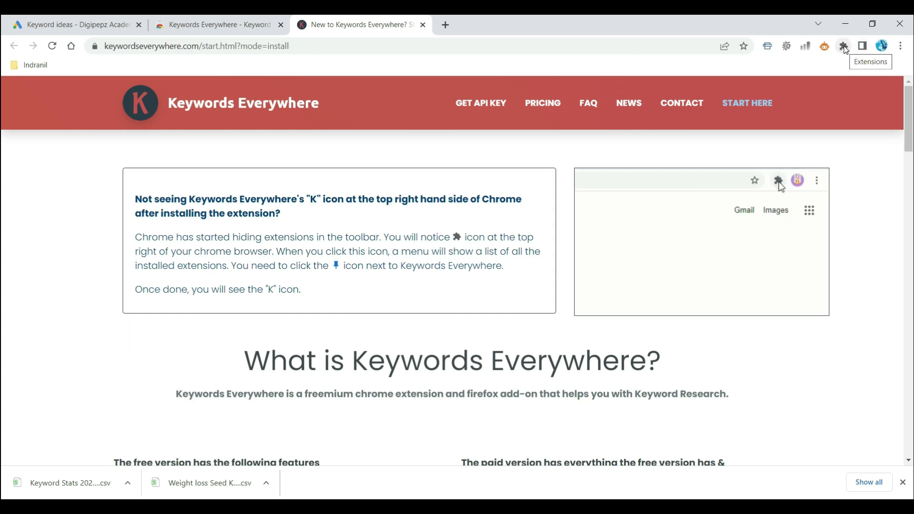
- Pin the Keywords Everywhere extension to the browser and open its store page from the extension's options
{"action": "left_click", "coordinate": [844, 46]}
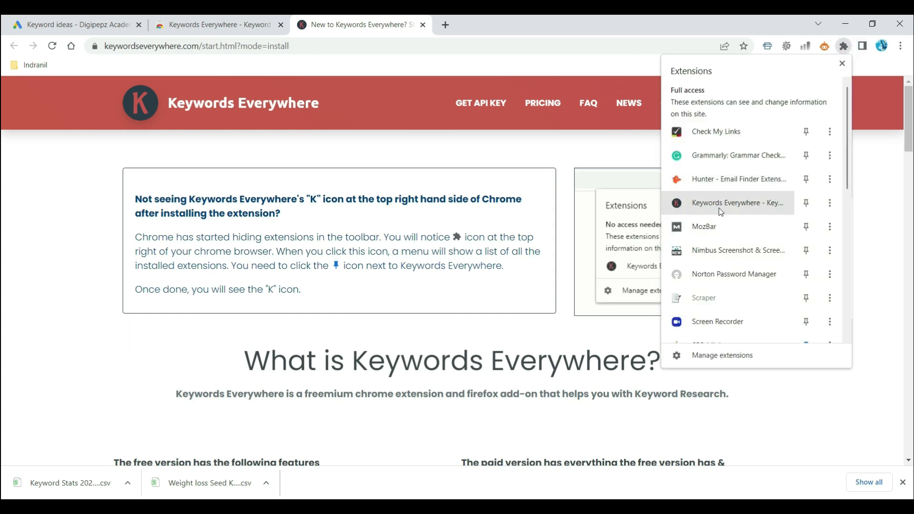
{"action": "left_click", "coordinate": [807, 204]}
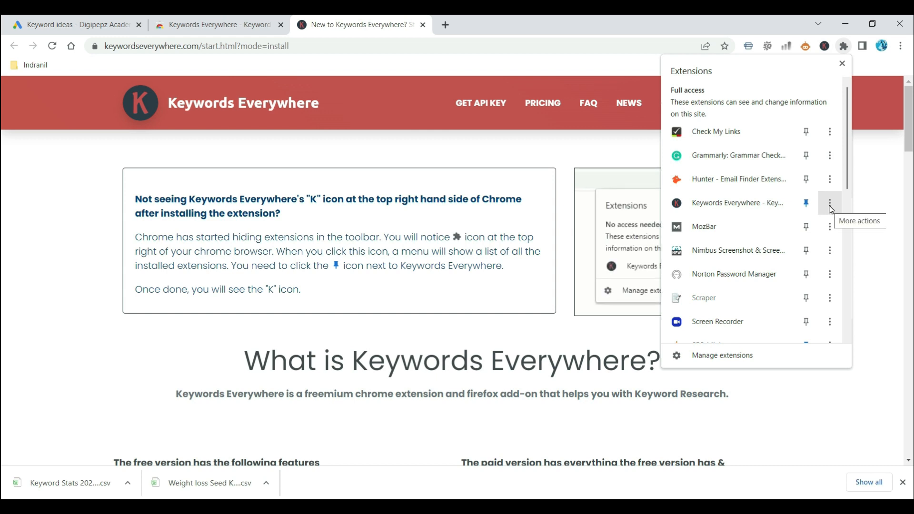
{"action": "left_click", "coordinate": [829, 205]}
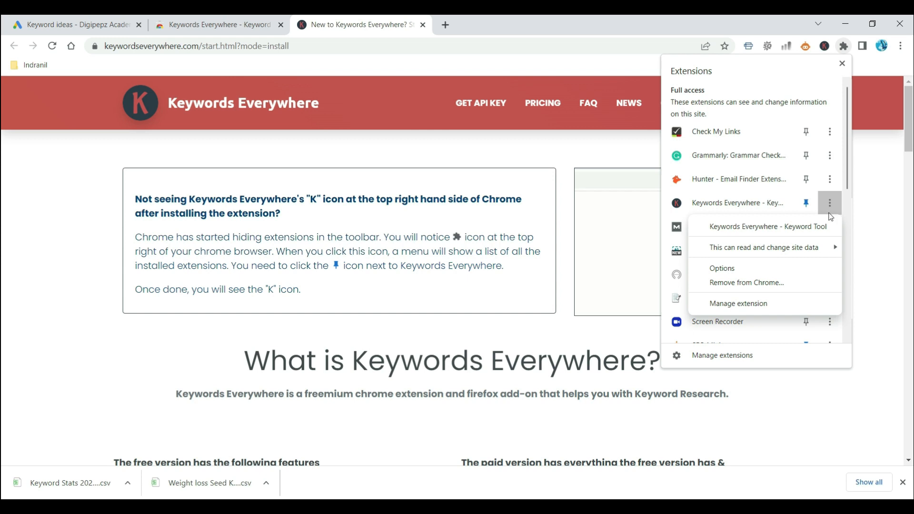
{"action": "left_click", "coordinate": [830, 226]}
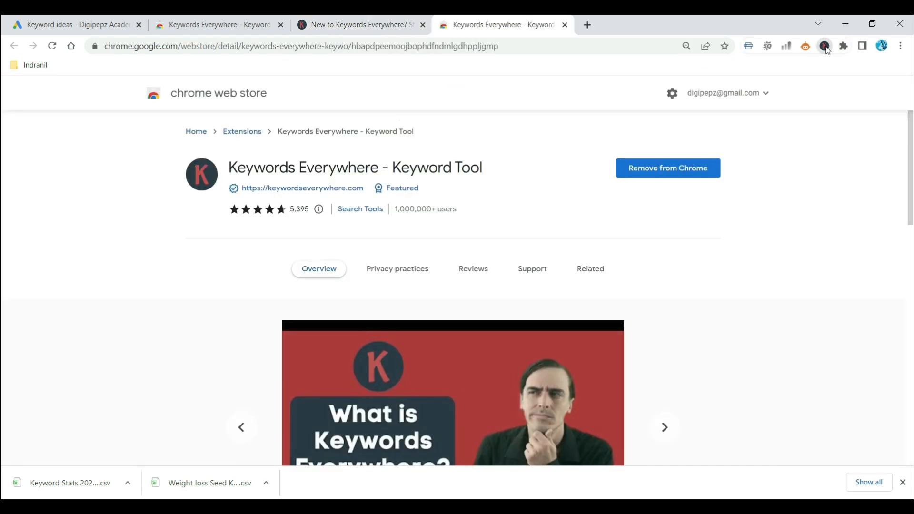
- Set the country in the Keywords Everywhere extension to India
{"action": "left_click", "coordinate": [824, 46]}
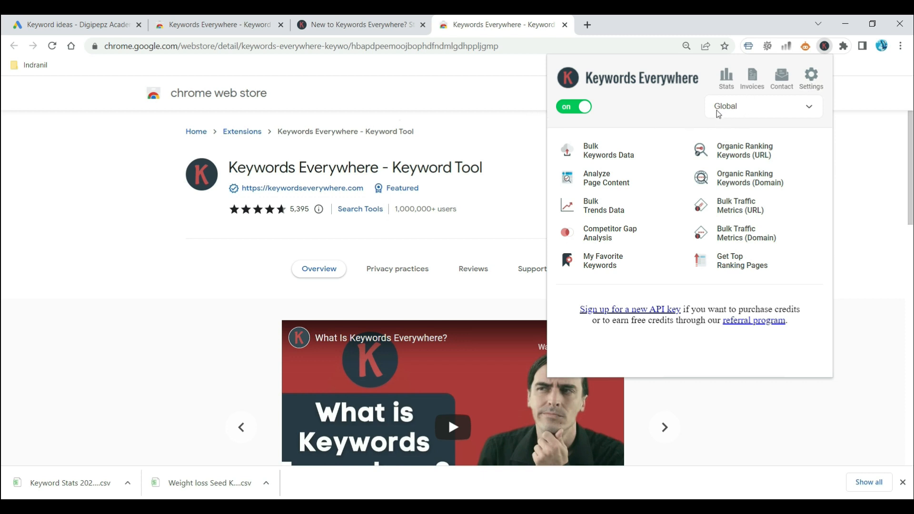
{"action": "left_click", "coordinate": [737, 107]}
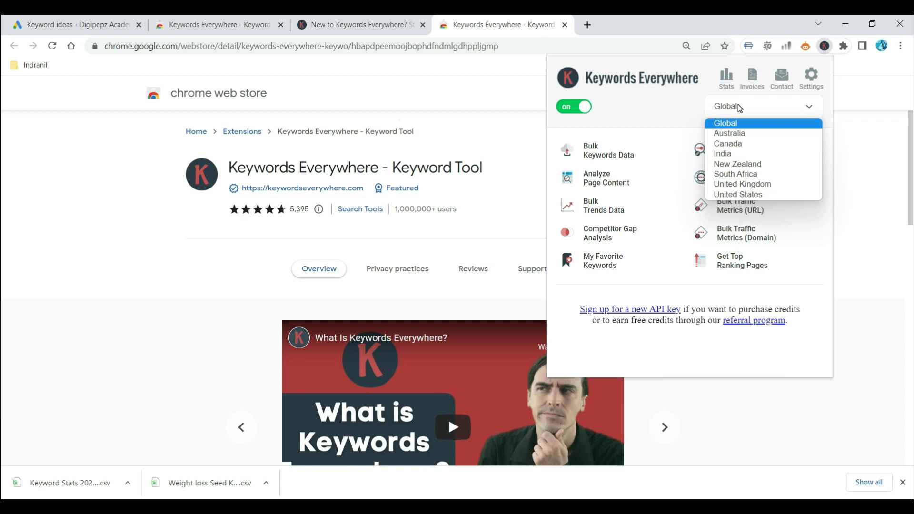
{"action": "left_click", "coordinate": [725, 158]}
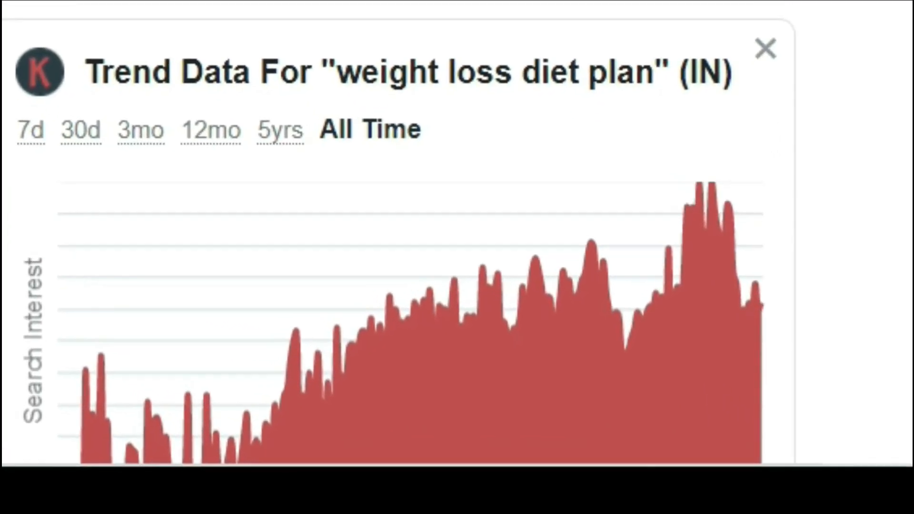
- Review the keyword suggestions for weight loss diet plan and open the long-tail keyword weight loss diet plan india pdf
{"action": "scroll", "coordinate": [2, 218], "scroll_direction": "down", "scroll_amount": 8}
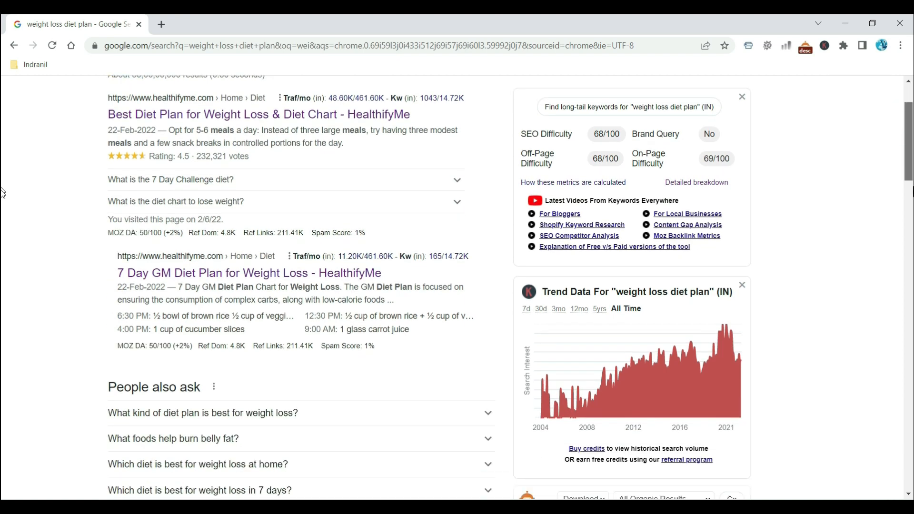
{"action": "scroll", "coordinate": [2, 218], "scroll_direction": "down", "scroll_amount": 6}
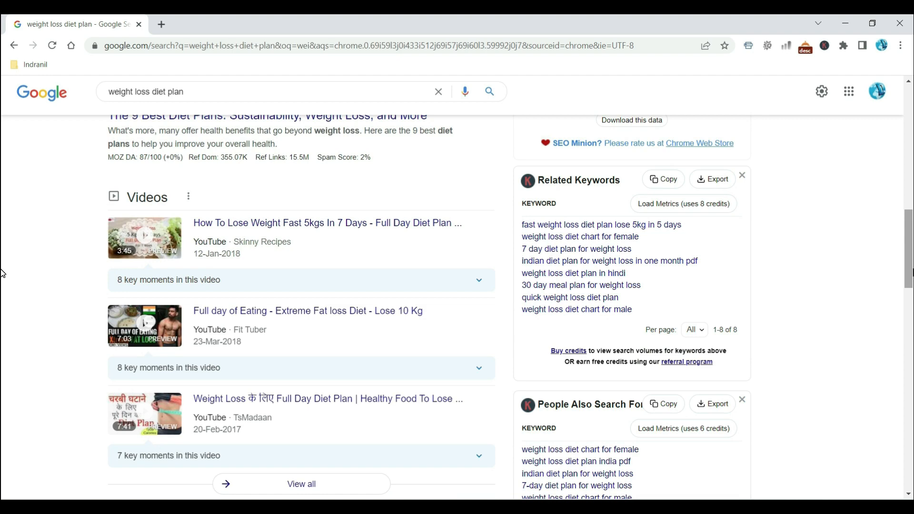
{"action": "scroll", "coordinate": [2, 274], "scroll_direction": "down", "scroll_amount": 8}
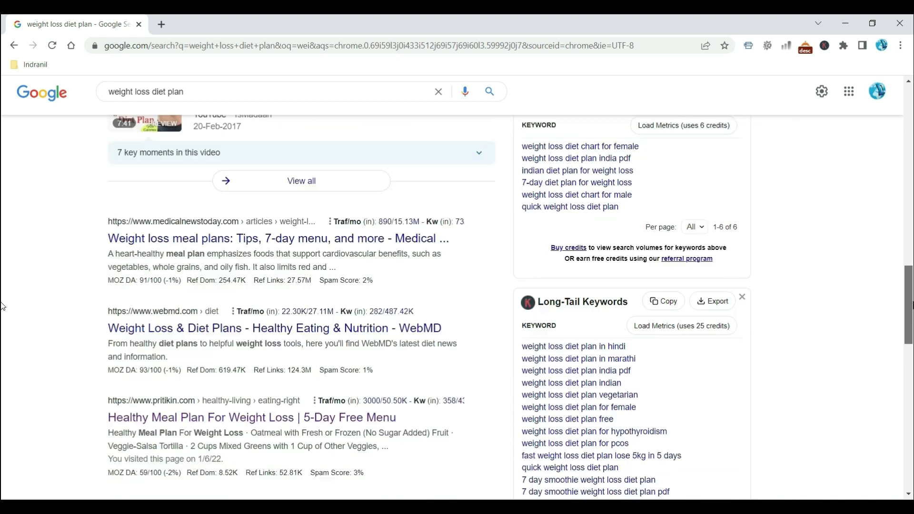
{"action": "scroll", "coordinate": [2, 313], "scroll_direction": "down", "scroll_amount": 3}
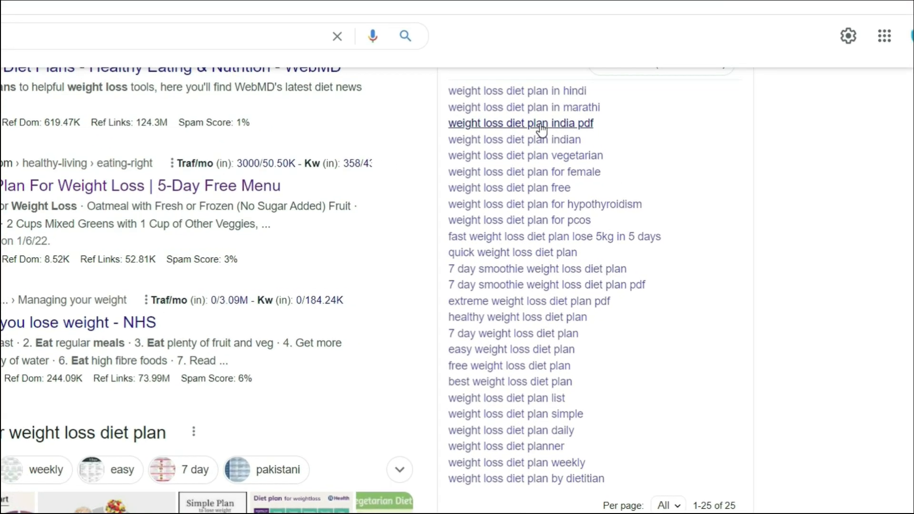
{"action": "left_click", "coordinate": [541, 127]}
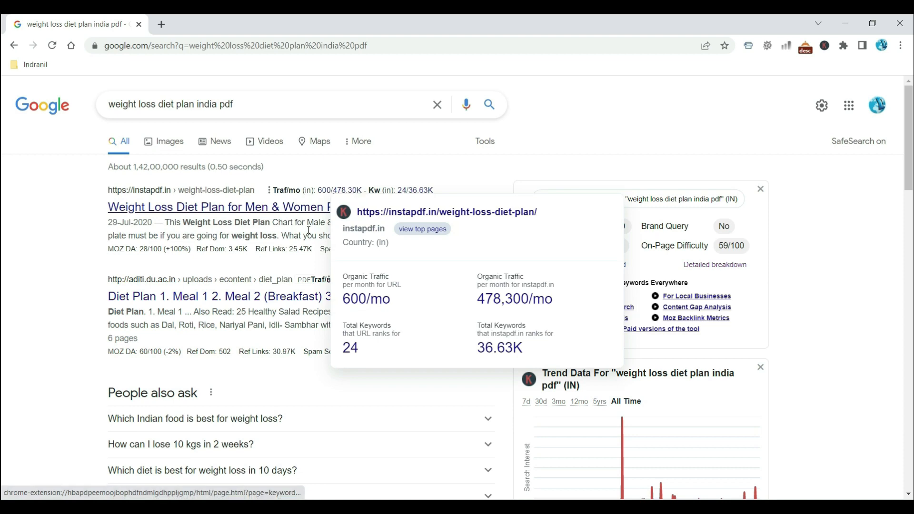
- Examine traffic and link metrics of the results for weight loss diet plan india pdf, including instapdf.in and anubhavkumar.in, and the related keyword lists
{"action": "mouse_move", "coordinate": [374, 258]}
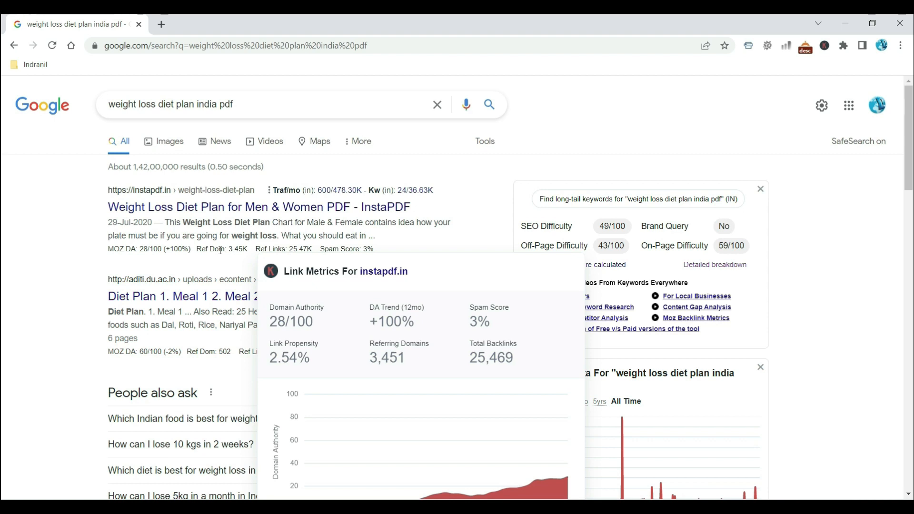
{"action": "mouse_move", "coordinate": [331, 195]}
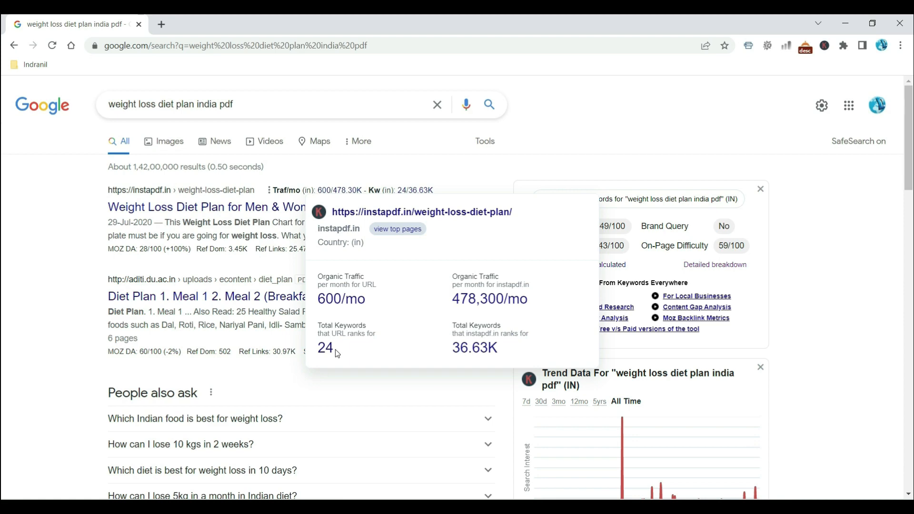
{"action": "scroll", "coordinate": [367, 288], "scroll_direction": "down", "scroll_amount": 10}
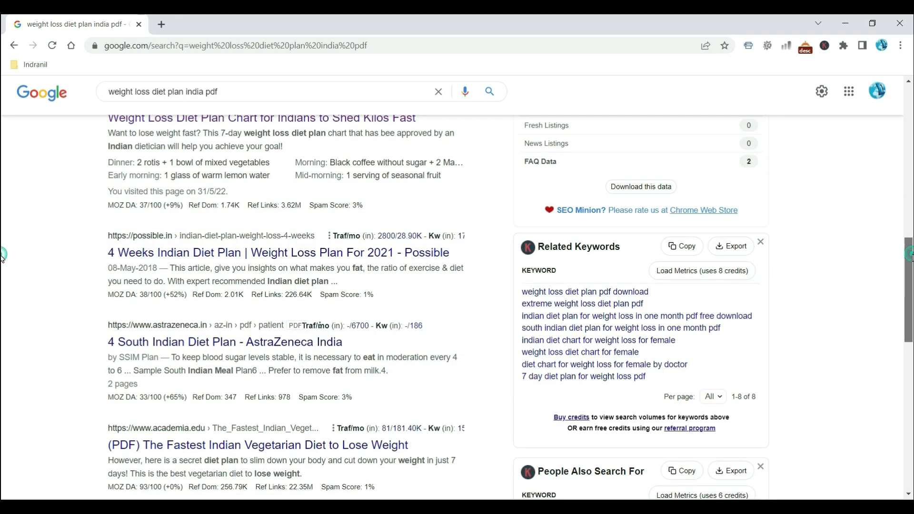
{"action": "scroll", "coordinate": [2, 287], "scroll_direction": "down", "scroll_amount": 2}
{"action": "scroll", "coordinate": [2, 287], "scroll_direction": "down", "scroll_amount": 3}
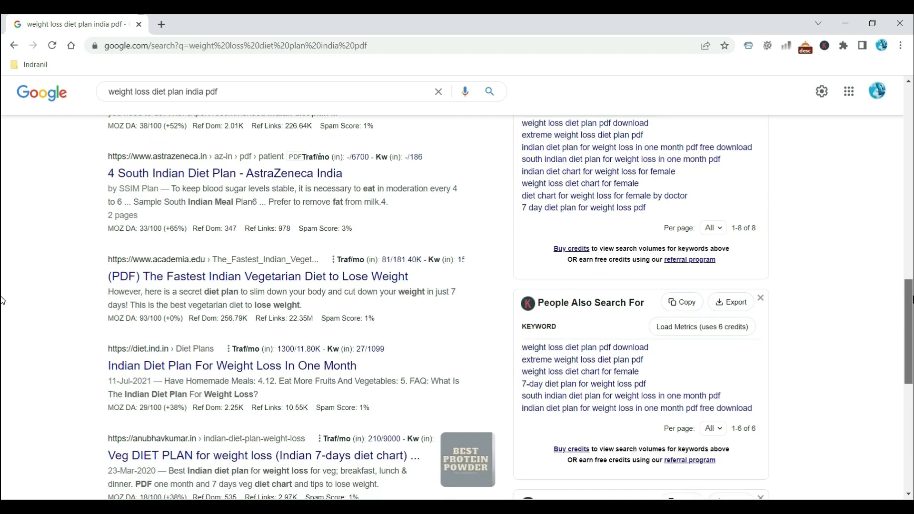
{"action": "scroll", "coordinate": [3, 311], "scroll_direction": "down", "scroll_amount": 2}
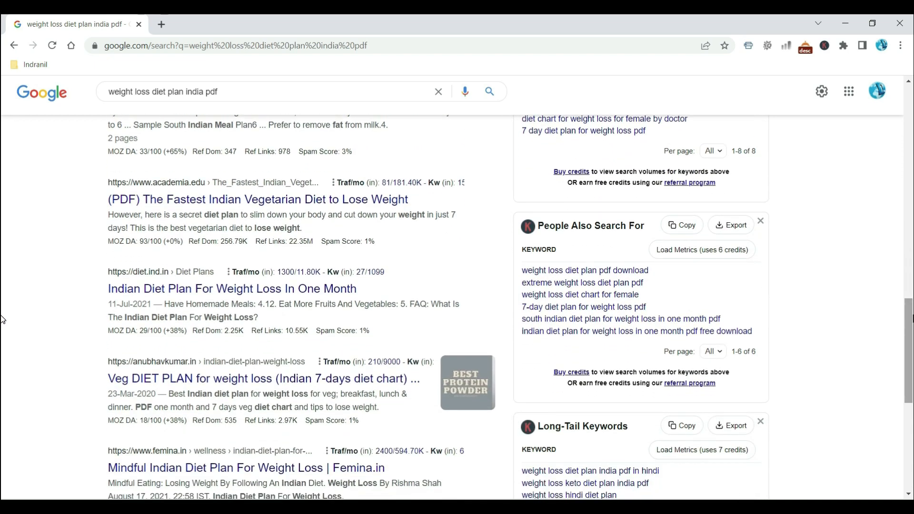
{"action": "scroll", "coordinate": [216, 409], "scroll_direction": "down", "scroll_amount": 3}
{"action": "mouse_move", "coordinate": [150, 275]}
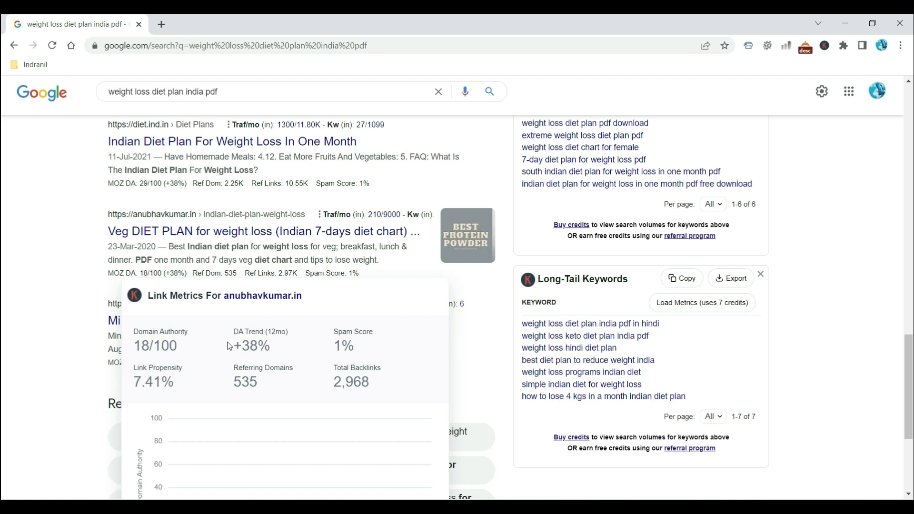
{"action": "mouse_move", "coordinate": [362, 216]}
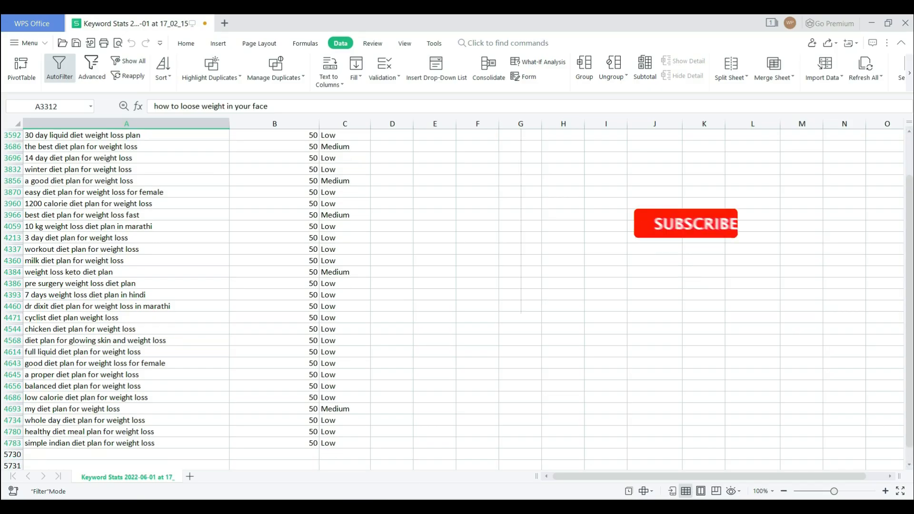
- Switch to the WPS keyword spreadsheet and add weight loss diet plan india pdf in A5730 below the filtered keywords
{"action": "left_click", "coordinate": [105, 453]}
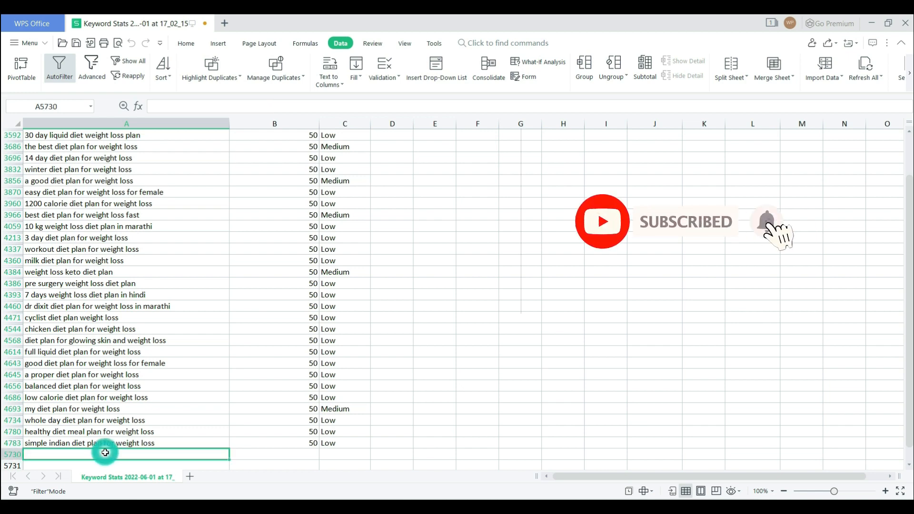
{"action": "type", "text": "weight loss diet plan india pdf"}
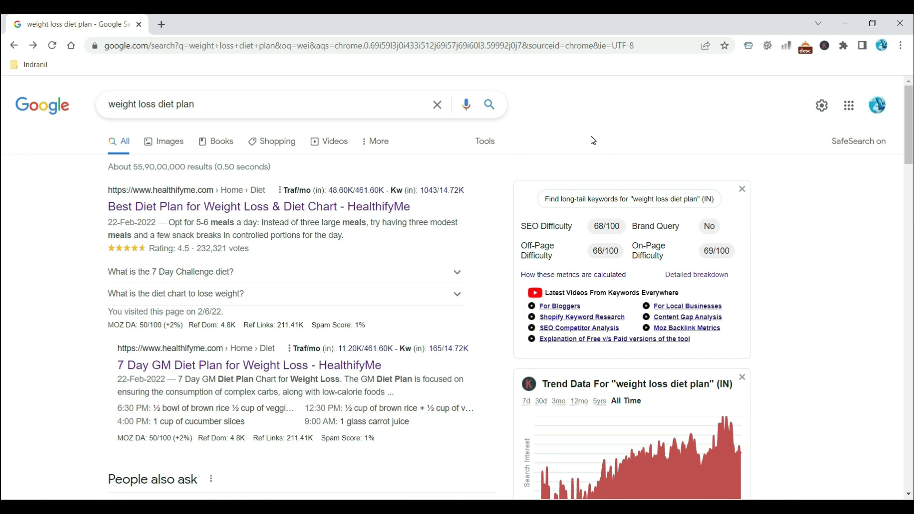
- Switch to the Google results for weight loss diet plan, then open and review the keywords the first HealthifyMe page ranks for
{"action": "left_click", "coordinate": [266, 104]}
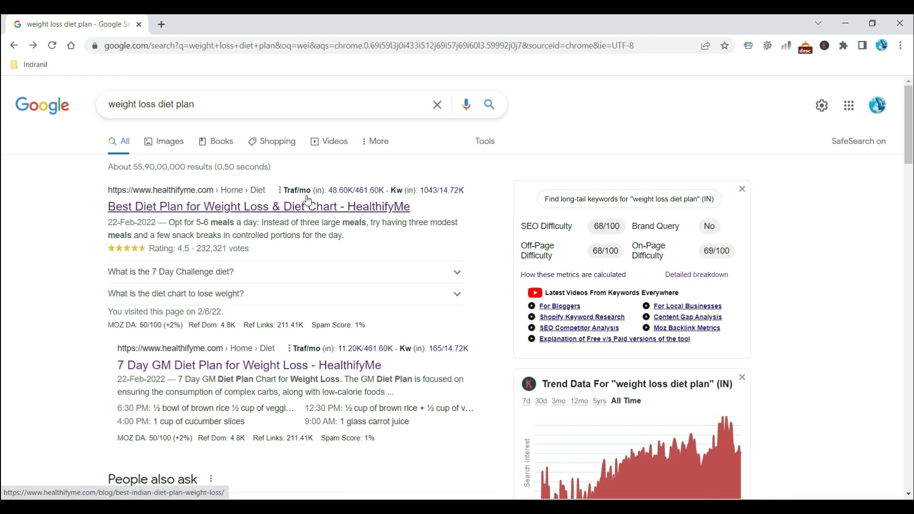
{"action": "mouse_move", "coordinate": [364, 189]}
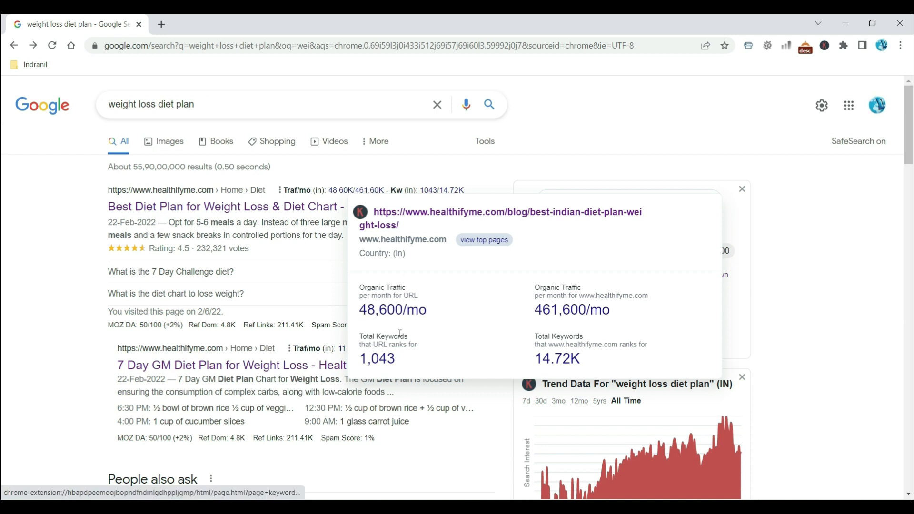
{"action": "left_click", "coordinate": [387, 365]}
{"action": "scroll", "coordinate": [2, 106], "scroll_direction": "down", "scroll_amount": 5}
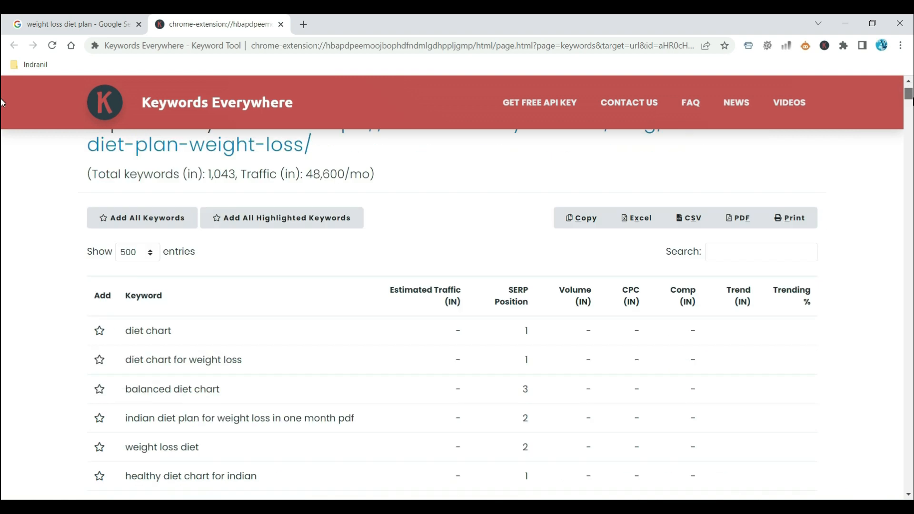
{"action": "scroll", "coordinate": [2, 105], "scroll_direction": "down", "scroll_amount": 3}
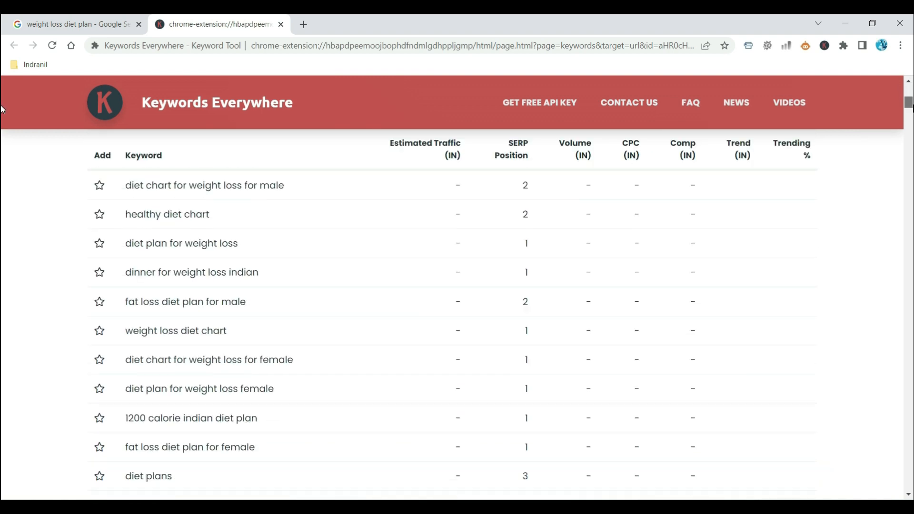
{"action": "scroll", "coordinate": [2, 95], "scroll_direction": "up", "scroll_amount": 8}
{"action": "scroll", "coordinate": [2, 91], "scroll_direction": "up", "scroll_amount": 1}
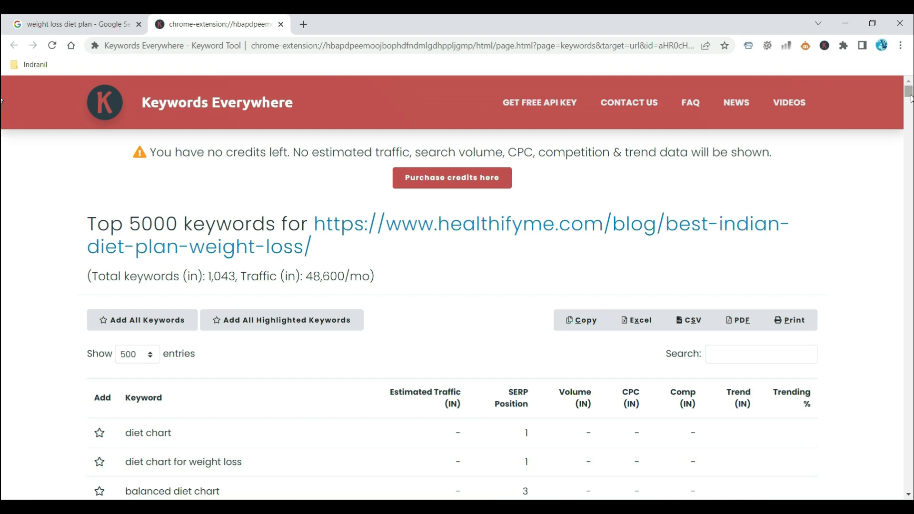
{"action": "scroll", "coordinate": [3, 104], "scroll_direction": "down", "scroll_amount": 8}
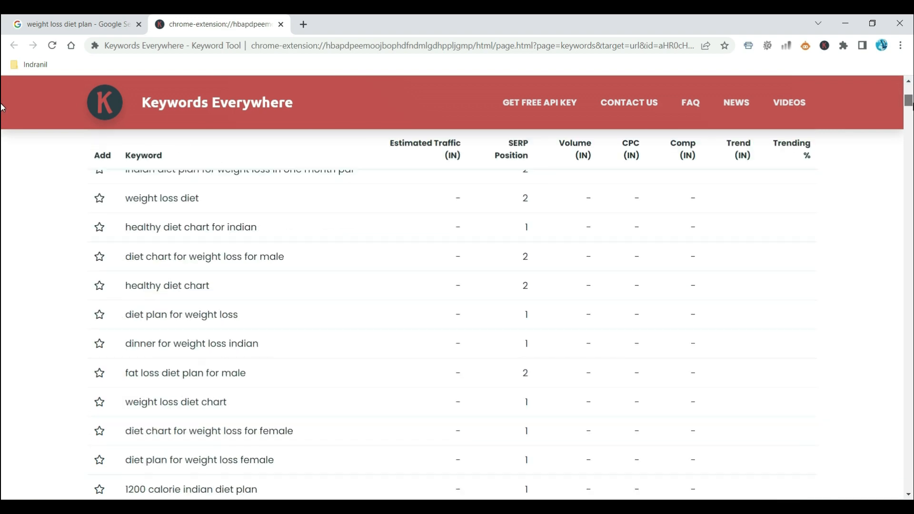
{"action": "scroll", "coordinate": [2, 108], "scroll_direction": "down", "scroll_amount": 1}
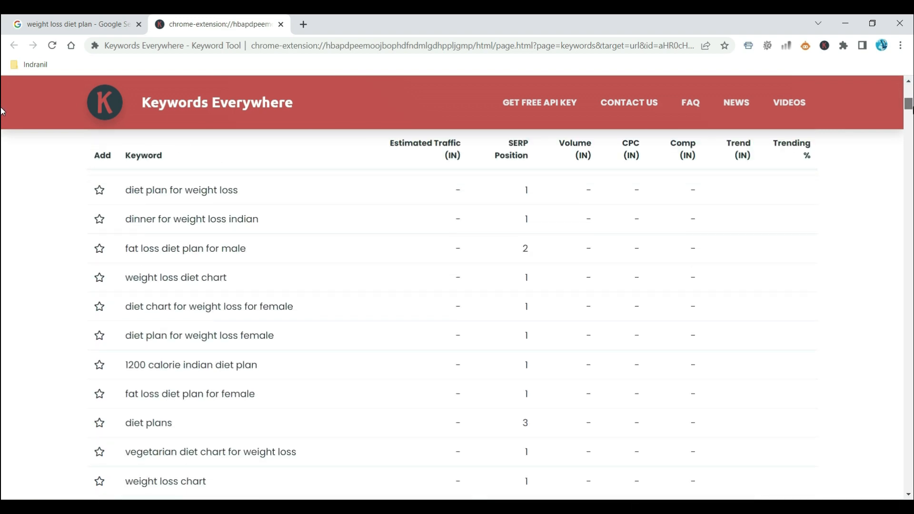
- Review the further keywords the HealthifyMe page ranks for, including their SERP positions
{"action": "scroll", "coordinate": [2, 115], "scroll_direction": "down", "scroll_amount": 6}
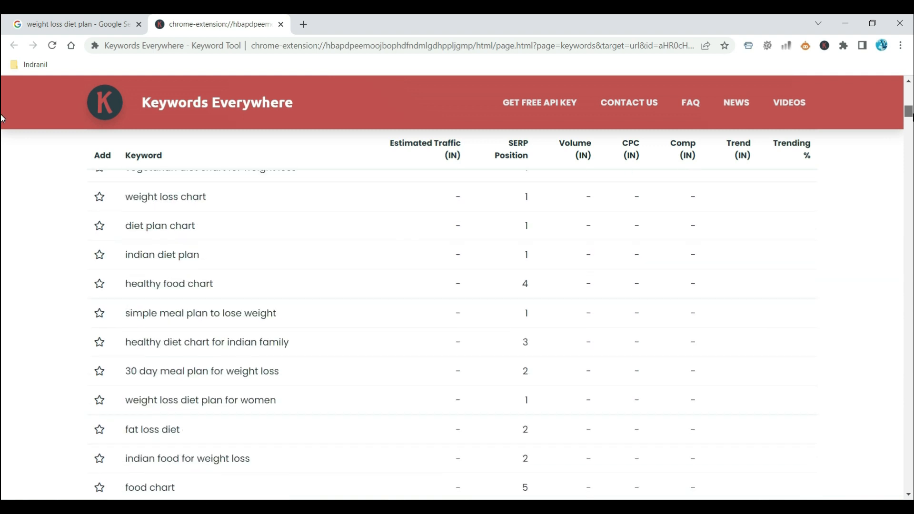
{"action": "scroll", "coordinate": [3, 119], "scroll_direction": "down", "scroll_amount": 2}
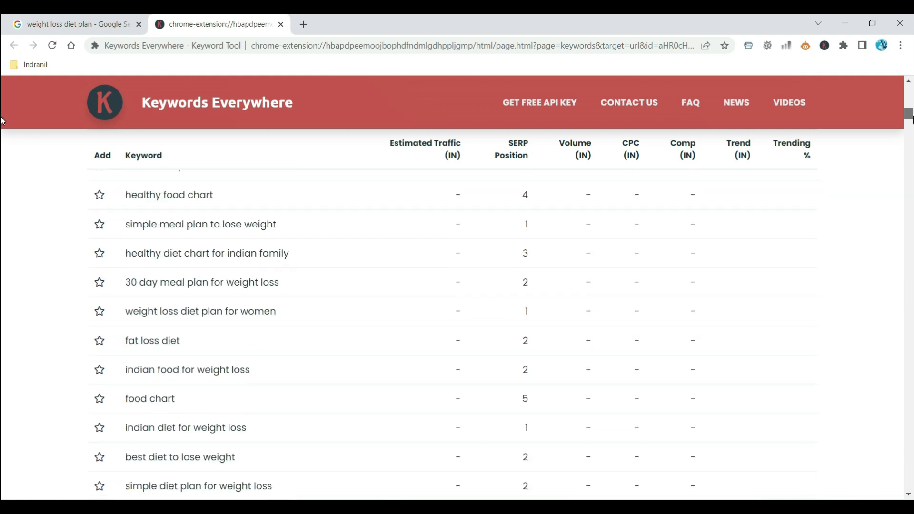
{"action": "scroll", "coordinate": [2, 122], "scroll_direction": "down", "scroll_amount": 5}
{"action": "scroll", "coordinate": [2, 126], "scroll_direction": "up", "scroll_amount": 10}
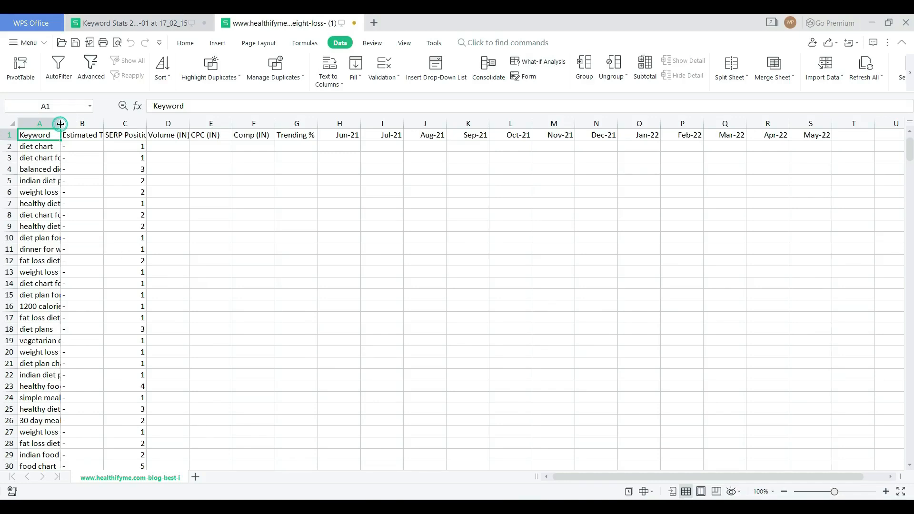
- In the exported HealthifyMe keyword spreadsheet in WPS, fit the Keyword column to its text and delete the Estimated Traffic (IN) column
{"action": "double_click", "coordinate": [61, 123]}
{"action": "left_click", "coordinate": [343, 148]}
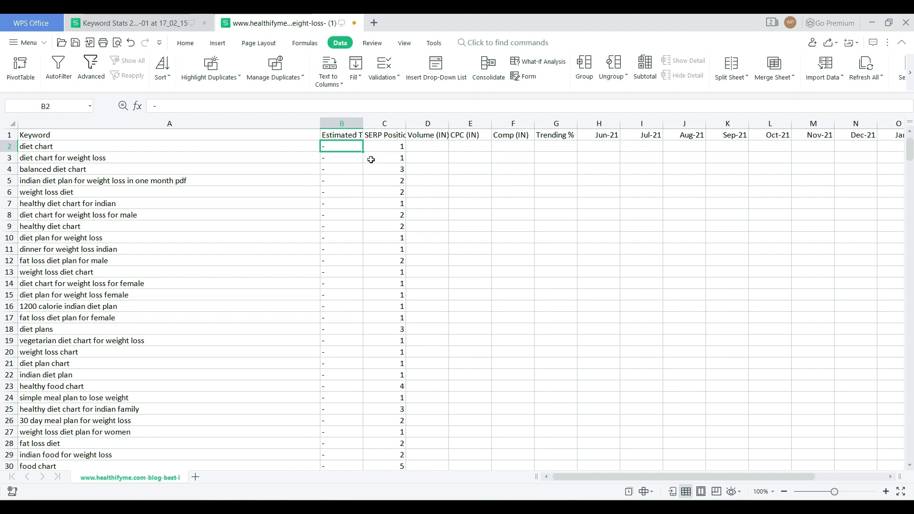
{"action": "left_click", "coordinate": [348, 119]}
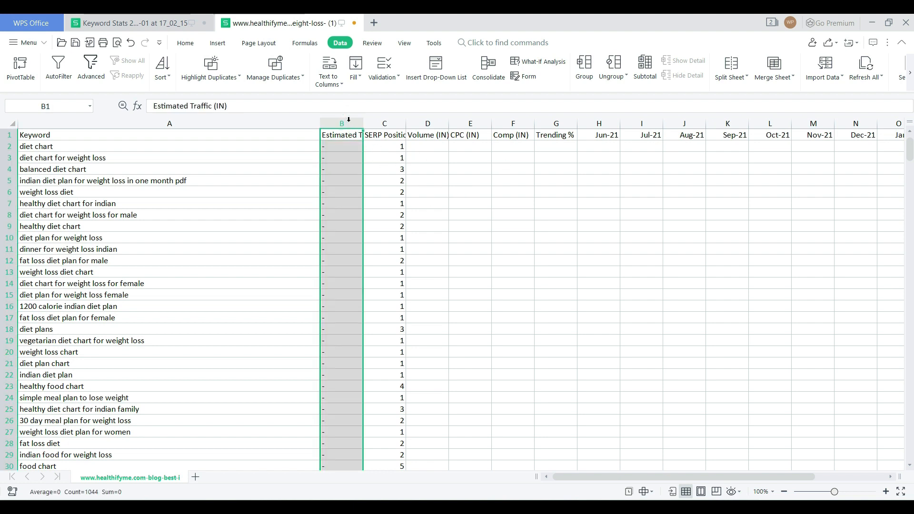
{"action": "key", "text": "ctrl+minus"}
- Delete the CPC, Comp, Trending % and monthly trend columns, and fit the Volume (IN) column to its header
{"action": "left_click", "coordinate": [428, 120]}
{"action": "key", "text": "ctrl+minus"}
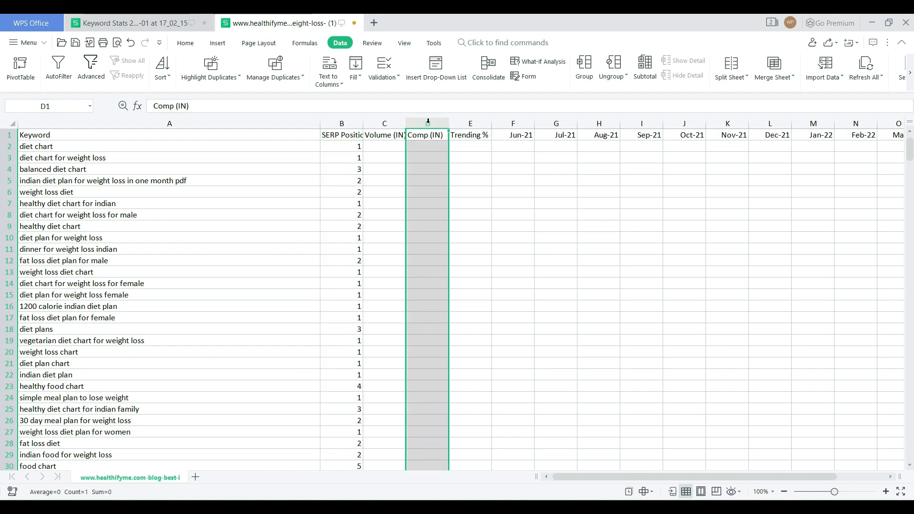
{"action": "key", "text": "ctrl+minus"}
{"action": "key", "text": "ctrl+minus"}
{"action": "key", "text": "ctrl+minus"}
{"action": "key", "text": "ctrl+minus"}
{"action": "key", "text": "ctrl+minus"}
{"action": "key", "text": "ctrl+minus"}
{"action": "key", "text": "ctrl+minus"}
{"action": "key", "text": "ctrl+minus"}
{"action": "key", "text": "ctrl+minus"}
{"action": "key", "text": "ctrl+minus"}
{"action": "key", "text": "ctrl+minus"}
{"action": "key", "text": "ctrl+minus"}
{"action": "key", "text": "ctrl+minus"}
{"action": "key", "text": "ctrl+minus"}
{"action": "left_click", "coordinate": [459, 227]}
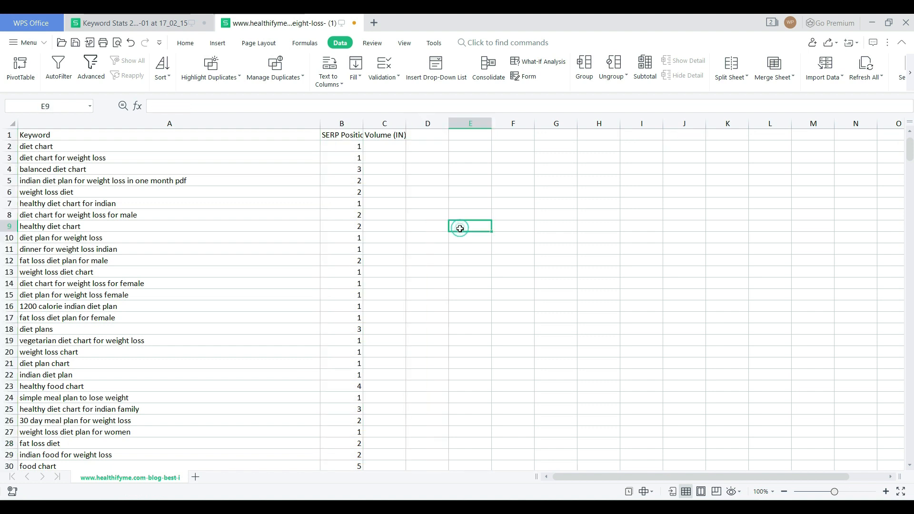
{"action": "double_click", "coordinate": [406, 124]}
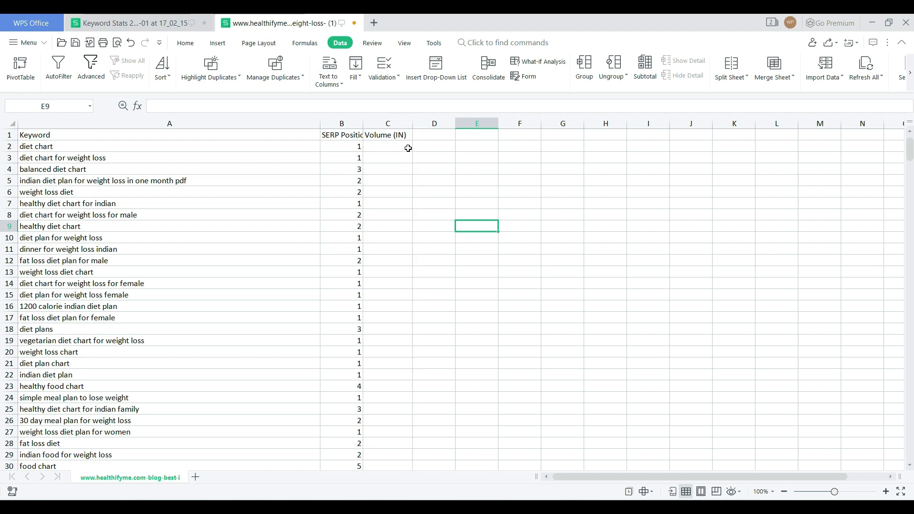
- Start a VLOOKUP function in C2 under Volume (IN) with the whole column A as the lookup value
{"action": "left_click", "coordinate": [388, 146]}
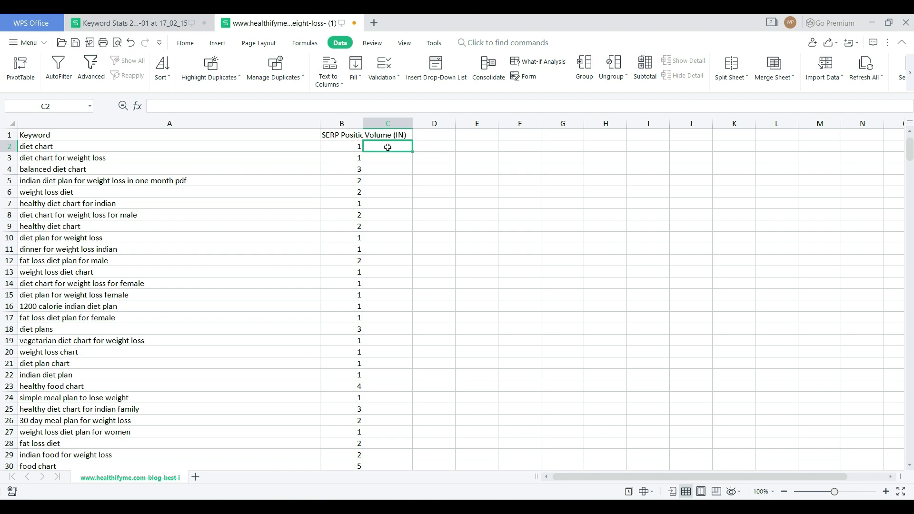
{"action": "left_click", "coordinate": [137, 106]}
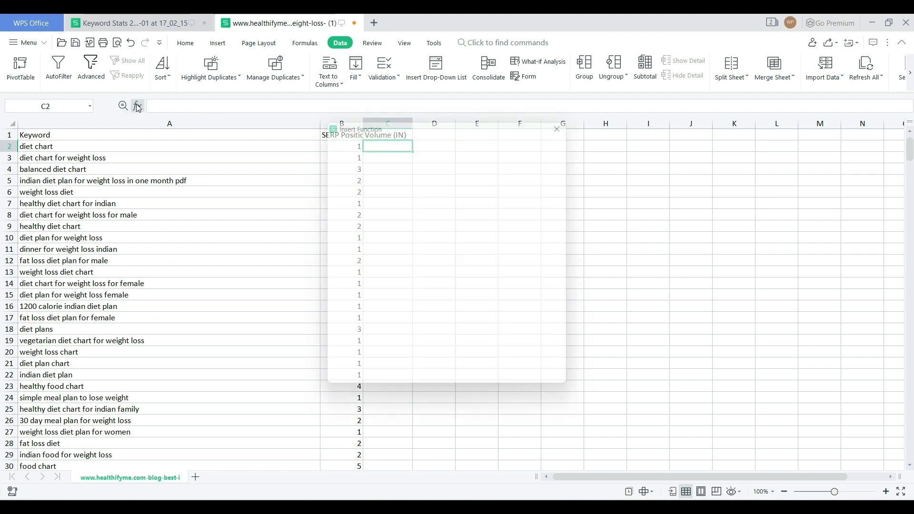
{"action": "left_click", "coordinate": [503, 385]}
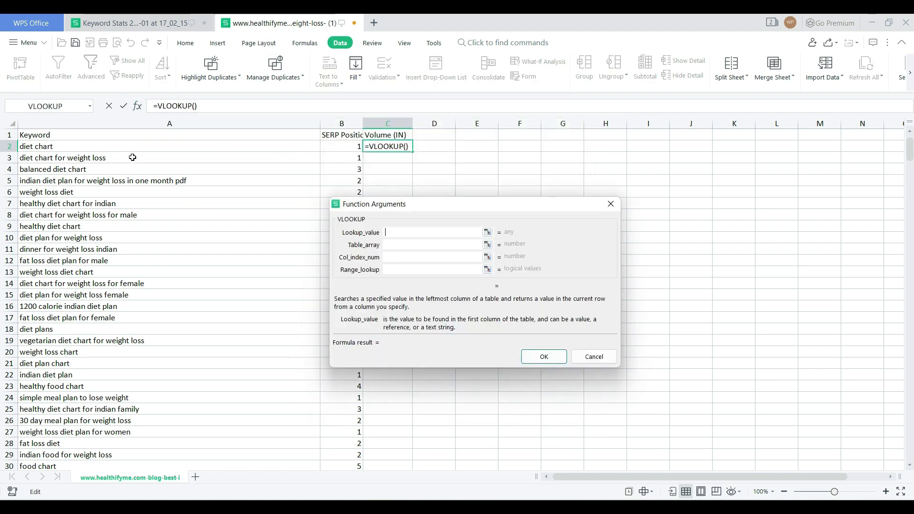
{"action": "left_click", "coordinate": [119, 123]}
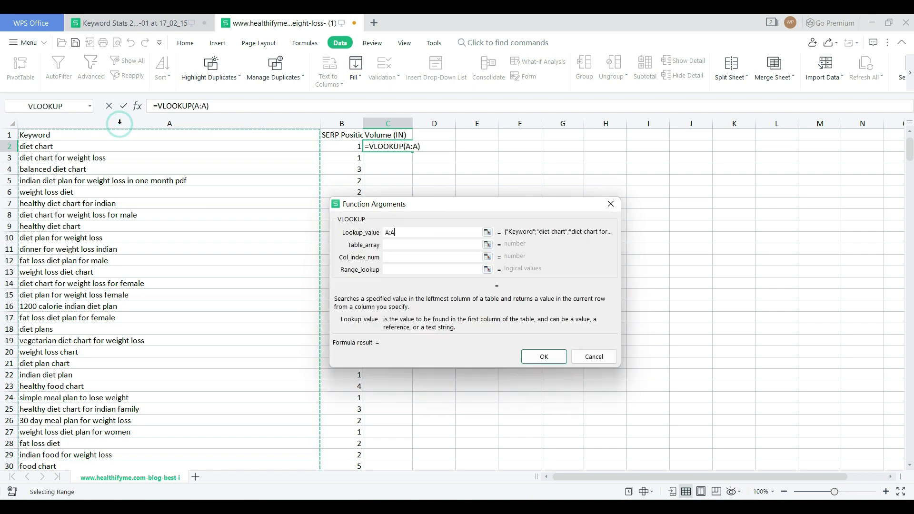
- Set the VLOOKUP table array to $A$2963:$B$5730 in the Keyword Stats workbook
{"action": "left_click", "coordinate": [400, 247]}
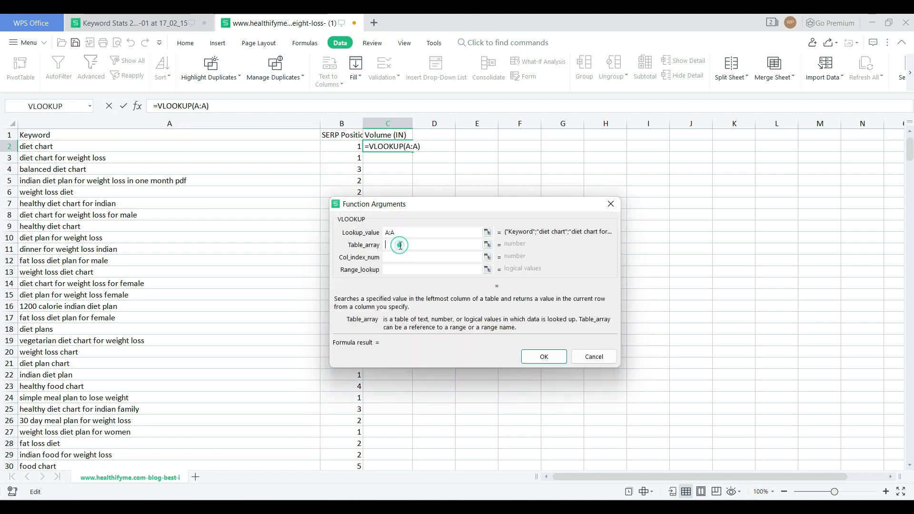
{"action": "left_click", "coordinate": [161, 20]}
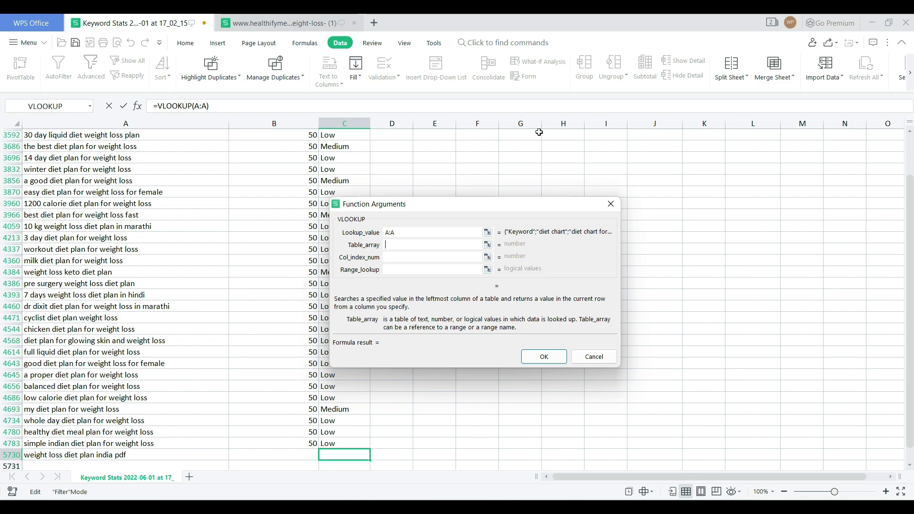
{"action": "scroll", "coordinate": [910, 290], "scroll_direction": "up", "scroll_amount": 2}
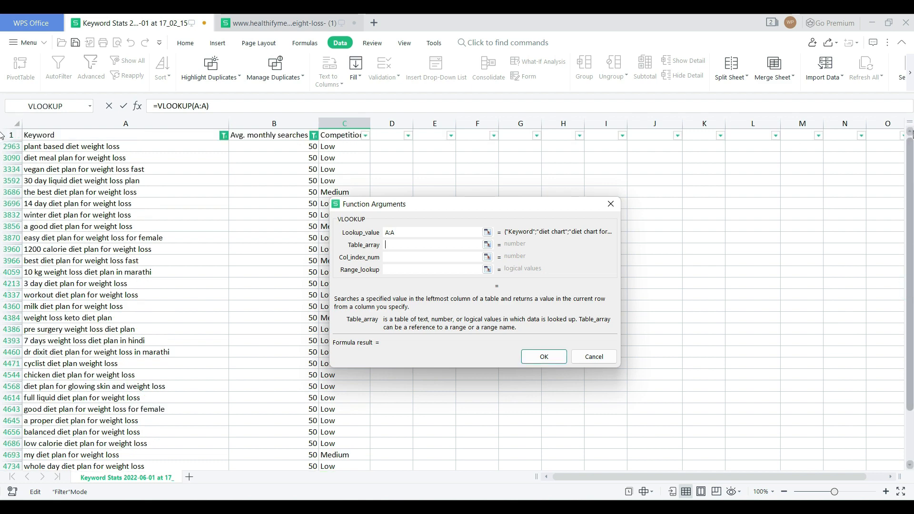
{"action": "left_click_drag", "start_coordinate": [61, 146], "coordinate": [61, 139]}
{"action": "key", "text": "ctrl+shift+Down"}
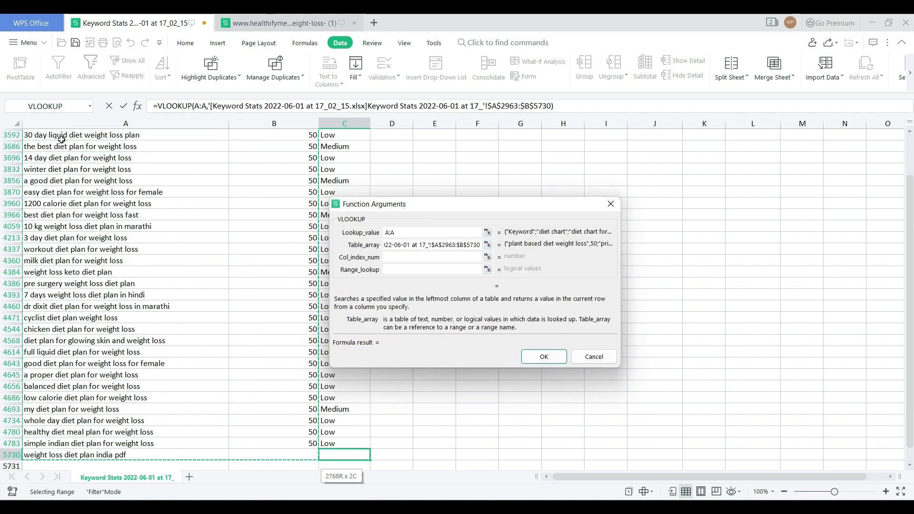
- Set the VLOOKUP column index to 2 and insert the formula in C2
{"action": "key", "text": "Tab"}
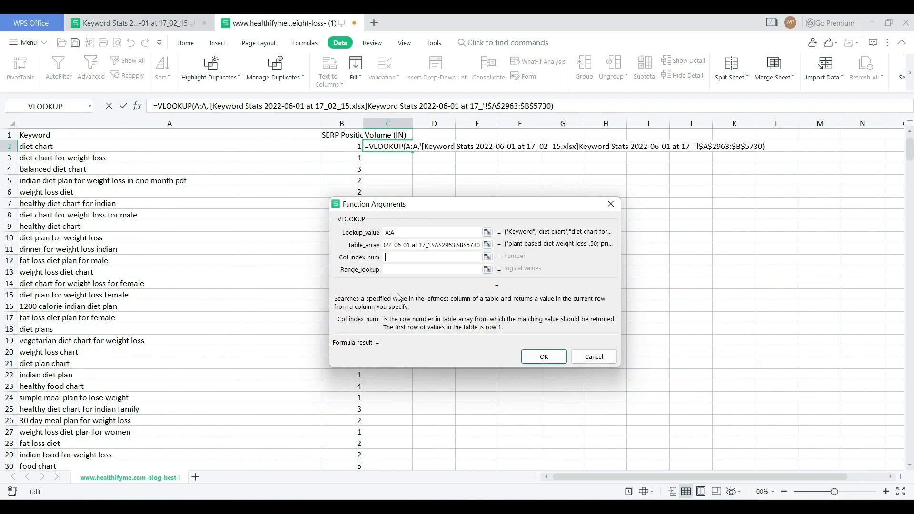
{"action": "type", "text": "2"}
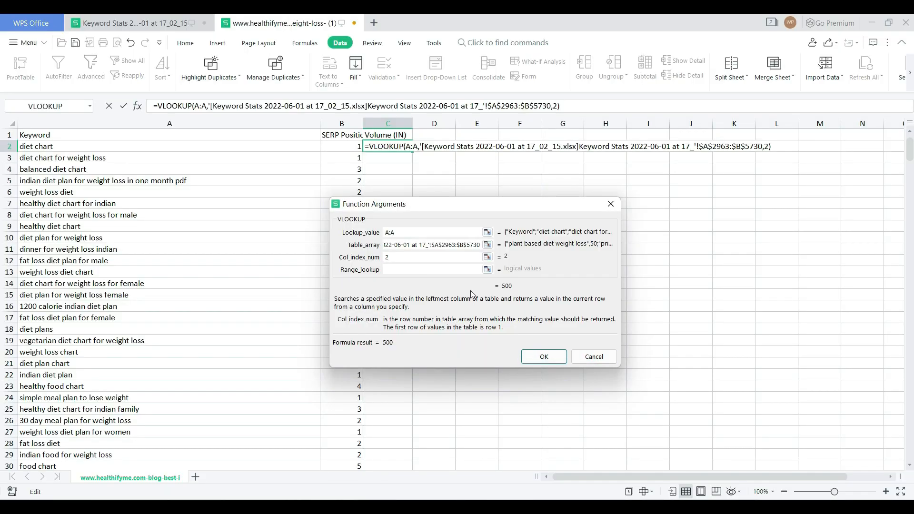
{"action": "left_click", "coordinate": [546, 356]}
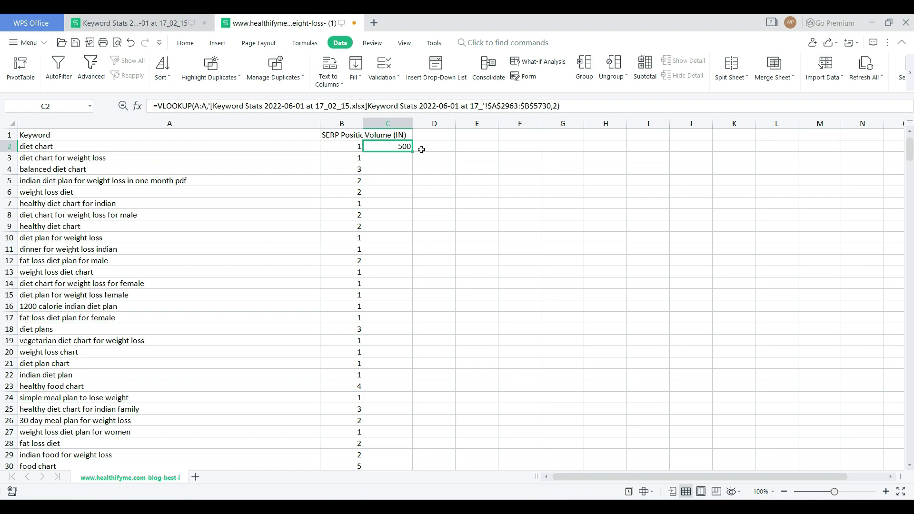
- Copy the C2 lookup formula into the rest of the Volume (IN) column from C3 down
{"action": "key", "text": "Escape"}
{"action": "left_click", "coordinate": [392, 159]}
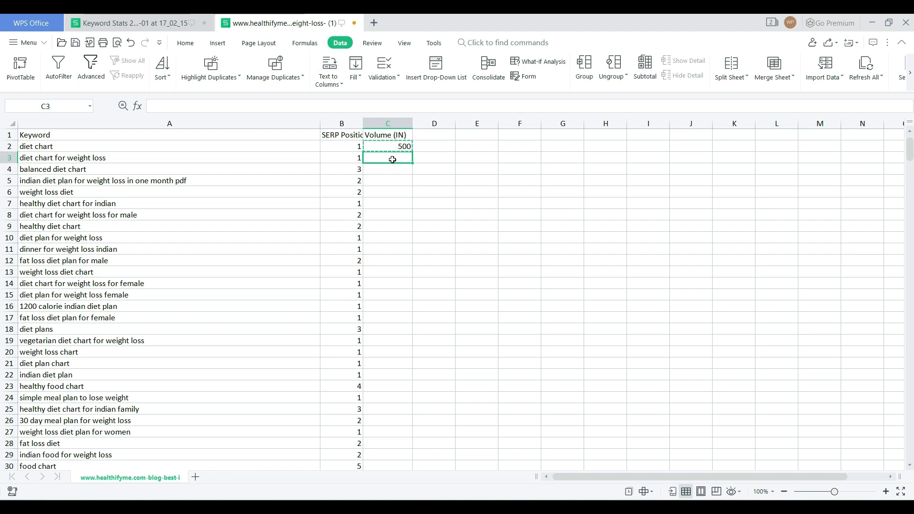
{"action": "key", "text": "ctrl+shift+Down"}
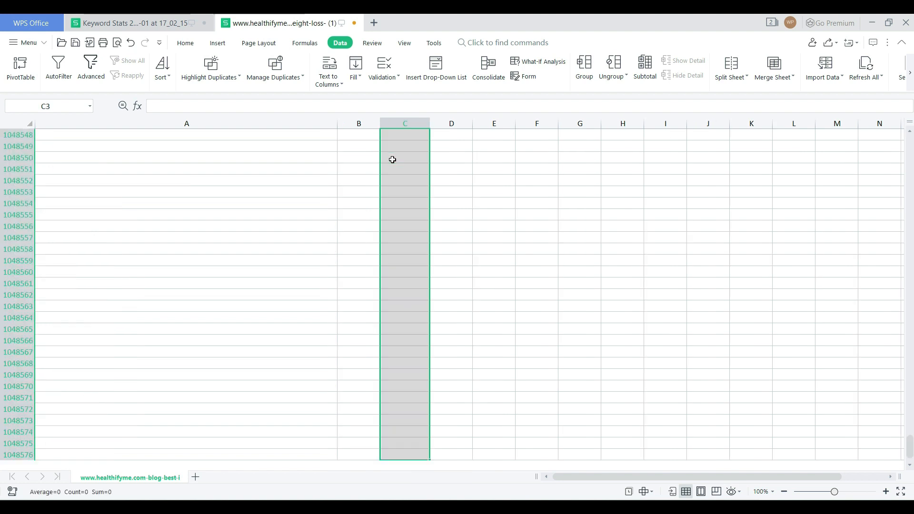
{"action": "key", "text": "ctrl+v"}
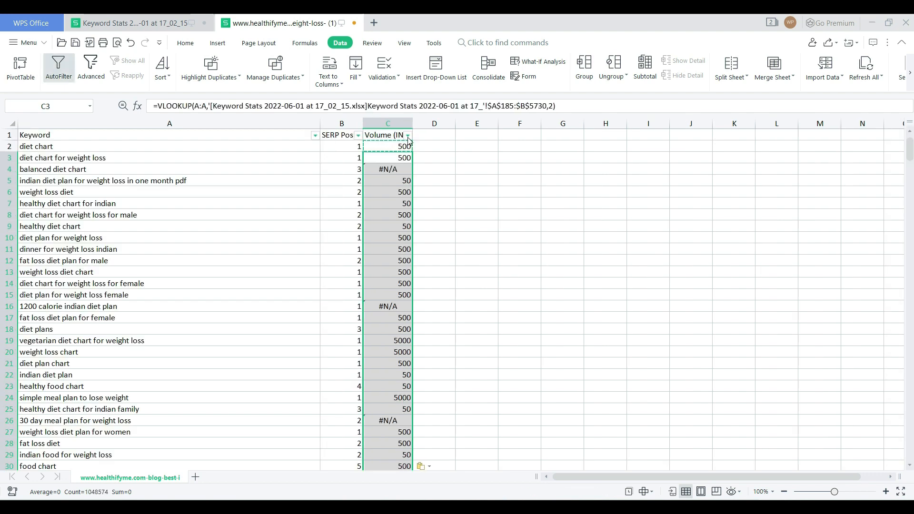
- Filter the Volume (IN) column to #N/A only and clear the contents of the matching cells from C4 down
{"action": "left_click", "coordinate": [408, 136]}
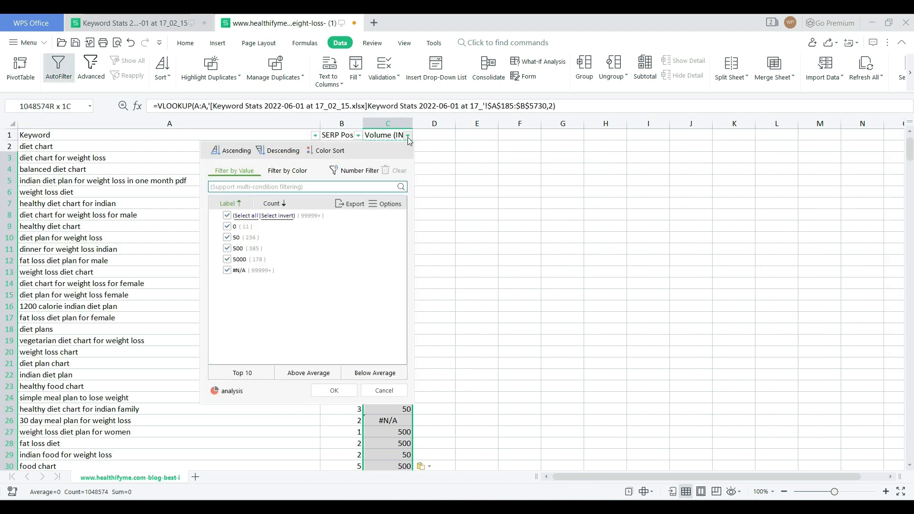
{"action": "left_click", "coordinate": [228, 216]}
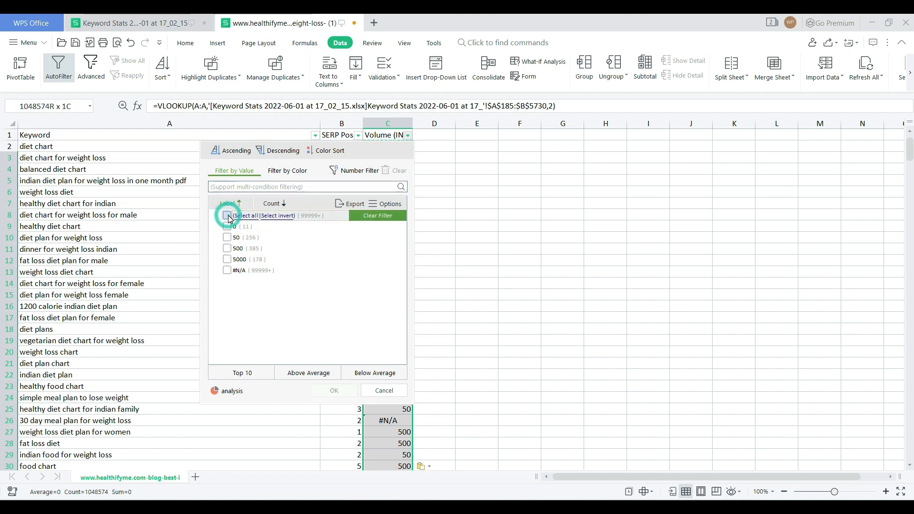
{"action": "left_click", "coordinate": [228, 270]}
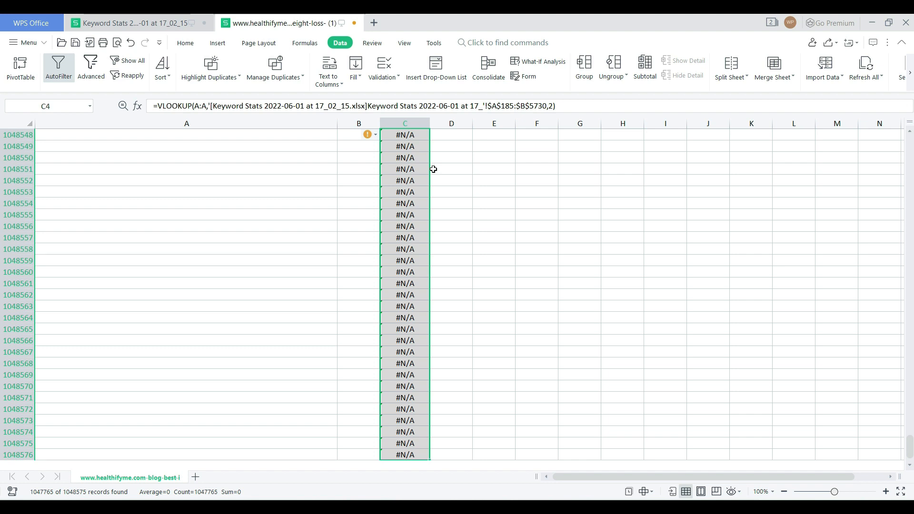
{"action": "key", "text": "Delete"}
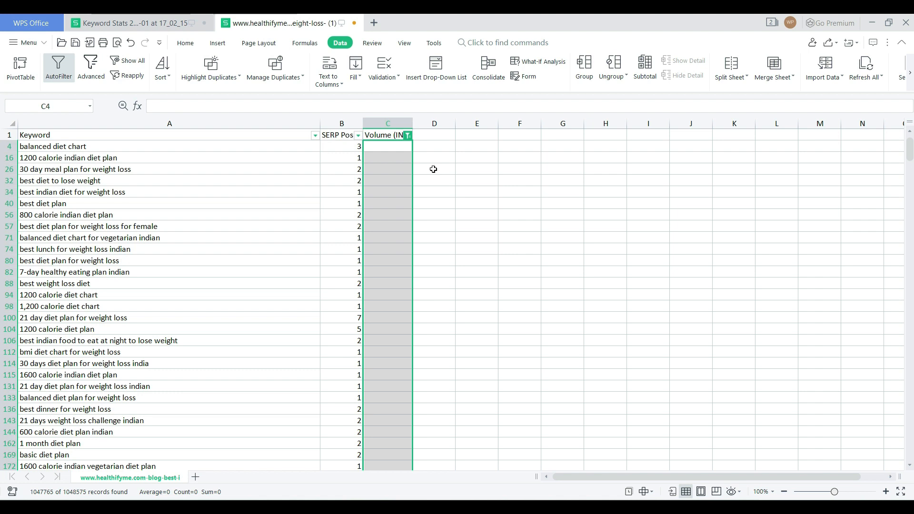
{"action": "left_click", "coordinate": [392, 145]}
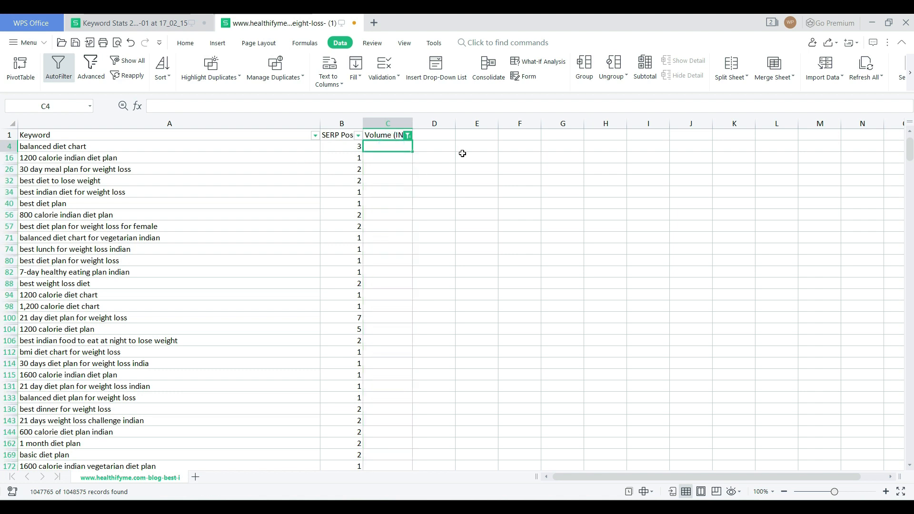
- Clear the filter on the Volume (IN) column to show all rows again
{"action": "left_click", "coordinate": [409, 136]}
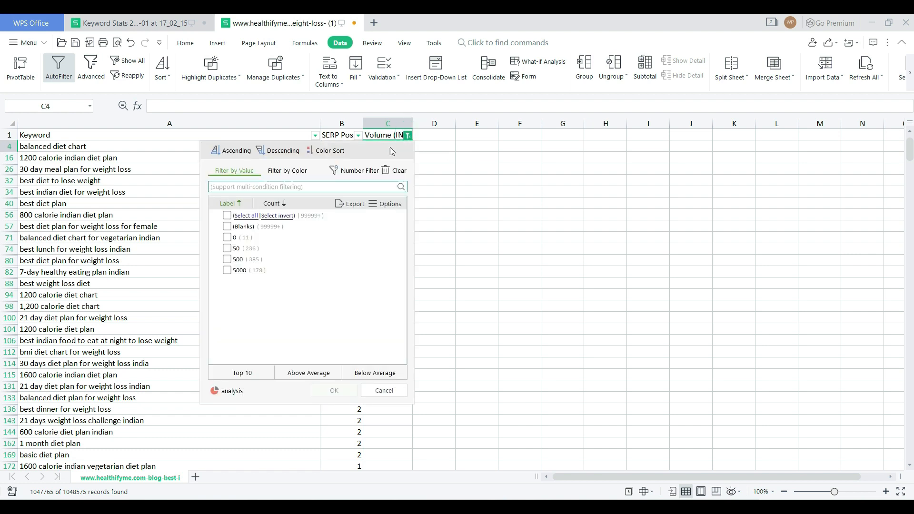
{"action": "left_click", "coordinate": [262, 218]}
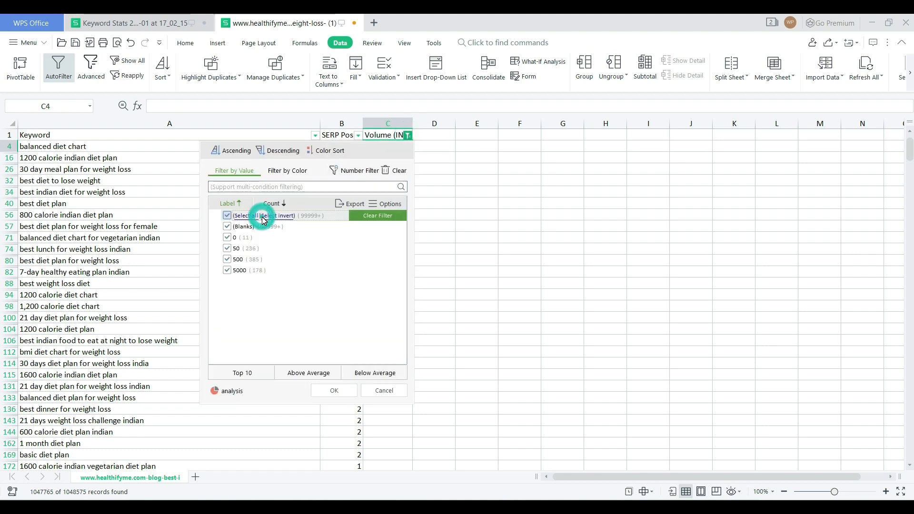
{"action": "left_click", "coordinate": [377, 215]}
{"action": "left_click", "coordinate": [390, 169]}
- Filter the Volume (IN) column to show only blanks and 0
{"action": "left_click", "coordinate": [408, 136]}
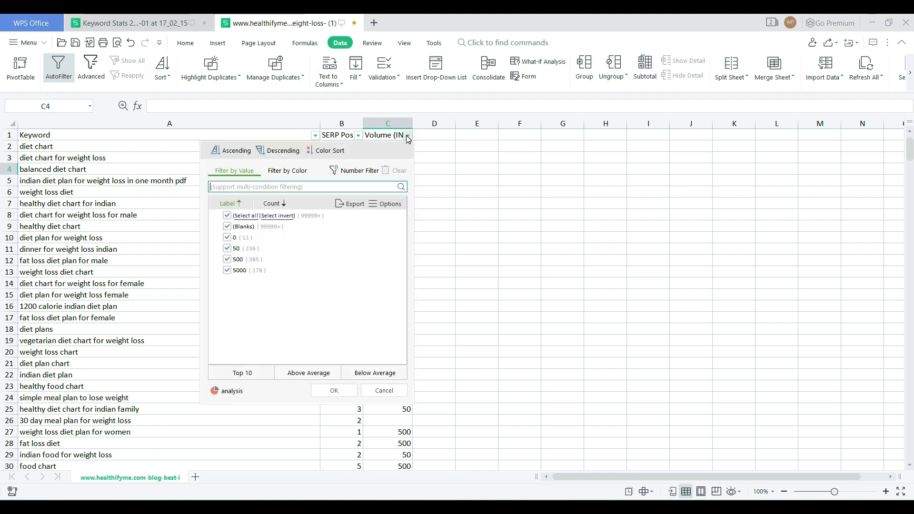
{"action": "left_click", "coordinate": [228, 217]}
{"action": "left_click", "coordinate": [227, 227]}
{"action": "left_click", "coordinate": [227, 237]}
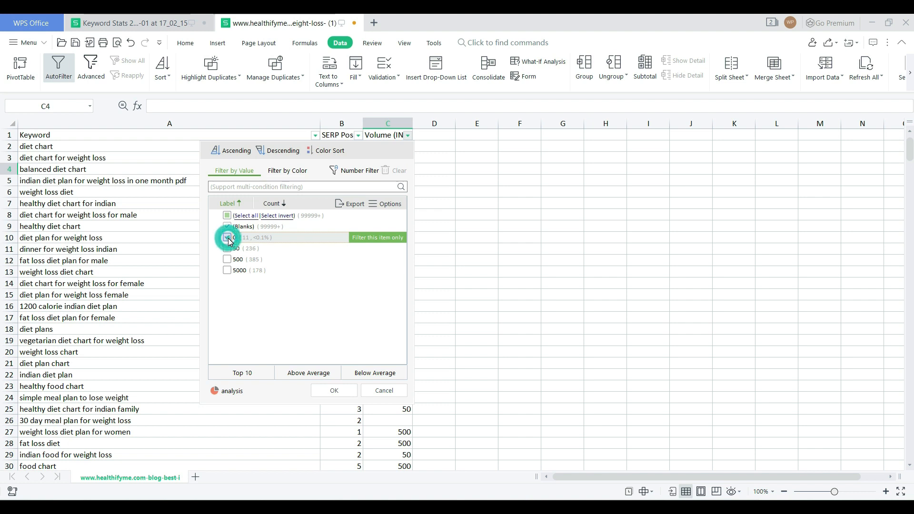
{"action": "left_click", "coordinate": [351, 392]}
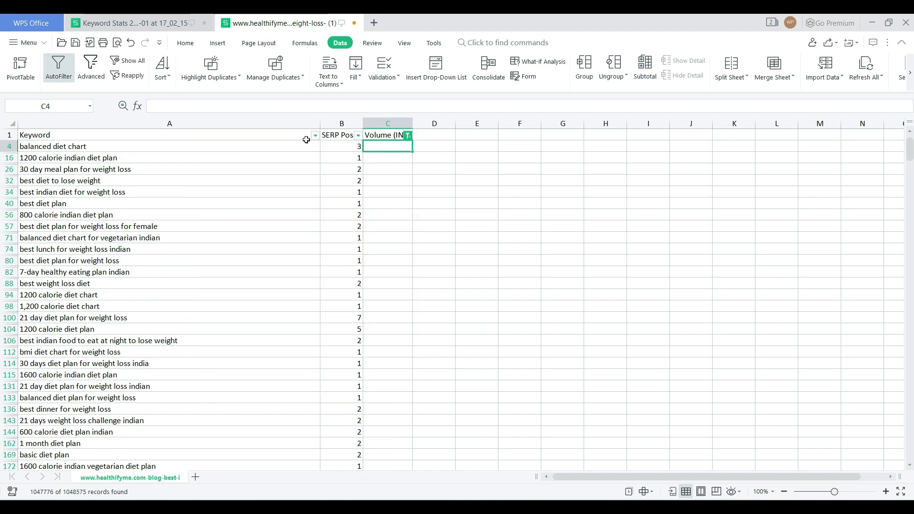
- Examine the filtered keywords in the Keyword column that have blank or zero volume
{"action": "left_click", "coordinate": [206, 120]}
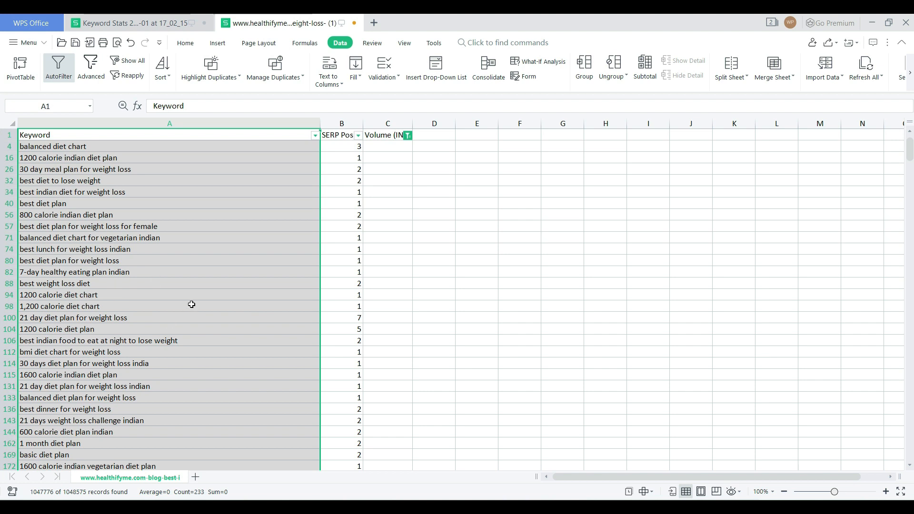
{"action": "left_click", "coordinate": [204, 227]}
{"action": "key", "text": "Down"}
{"action": "key", "text": "Down"}
{"action": "key", "text": "Down"}
{"action": "key", "text": "Down"}
{"action": "key", "text": "Down"}
{"action": "key", "text": "Down"}
{"action": "key", "text": "Down"}
{"action": "key", "text": "Down"}
{"action": "key", "text": "Down"}
{"action": "key", "text": "Down"}
{"action": "key", "text": "Down"}
{"action": "key", "text": "Down"}
{"action": "key", "text": "Down"}
{"action": "key", "text": "Down"}
{"action": "key", "text": "Down"}
{"action": "key", "text": "Down"}
{"action": "key", "text": "Down"}
{"action": "key", "text": "Down"}
{"action": "key", "text": "Down"}
{"action": "key", "text": "Down"}
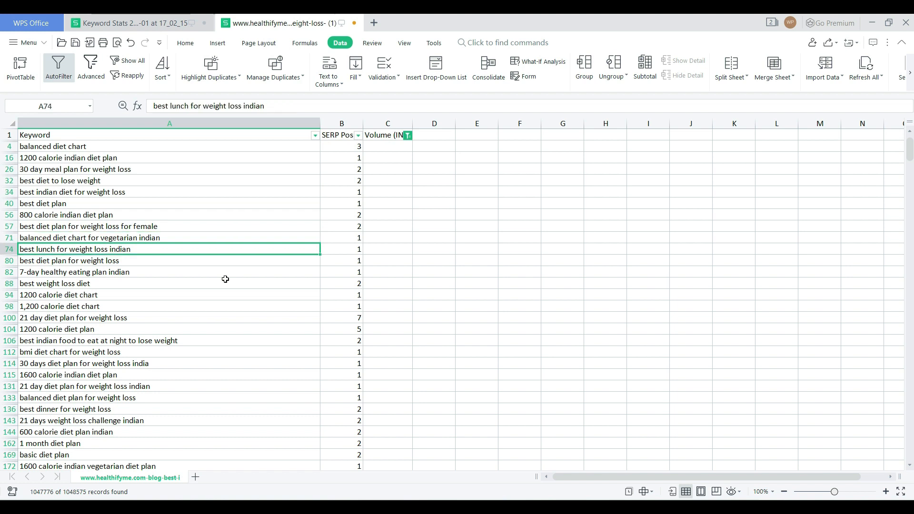
{"action": "key", "text": "Down"}
{"action": "key", "text": "Down"}
{"action": "key", "text": "Down"}
{"action": "key", "text": "Down"}
{"action": "key", "text": "Down"}
{"action": "key", "text": "Down"}
{"action": "key", "text": "Down"}
{"action": "key", "text": "Down"}
{"action": "key", "text": "Down"}
{"action": "key", "text": "Down"}
{"action": "key", "text": "Down"}
{"action": "key", "text": "Down"}
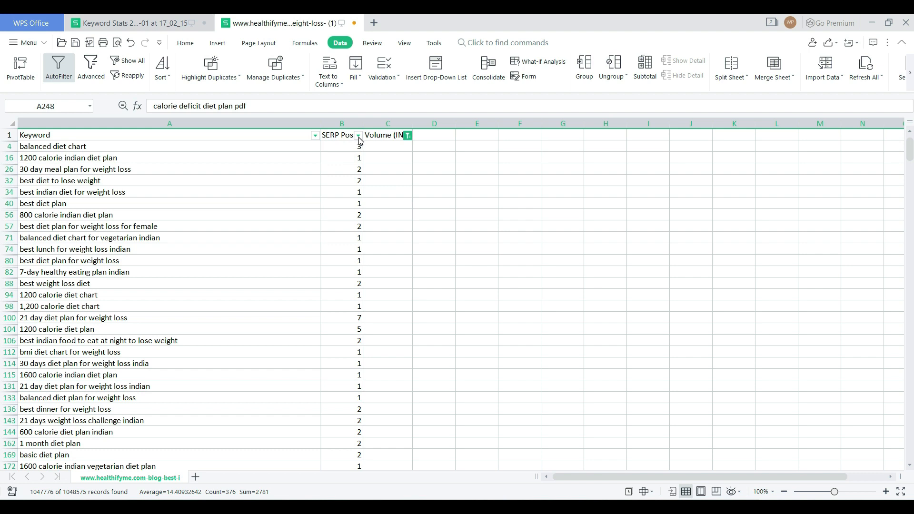
- Review the ranking positions available in the SERP Position column's filter without applying any filter
{"action": "left_click", "coordinate": [359, 136]}
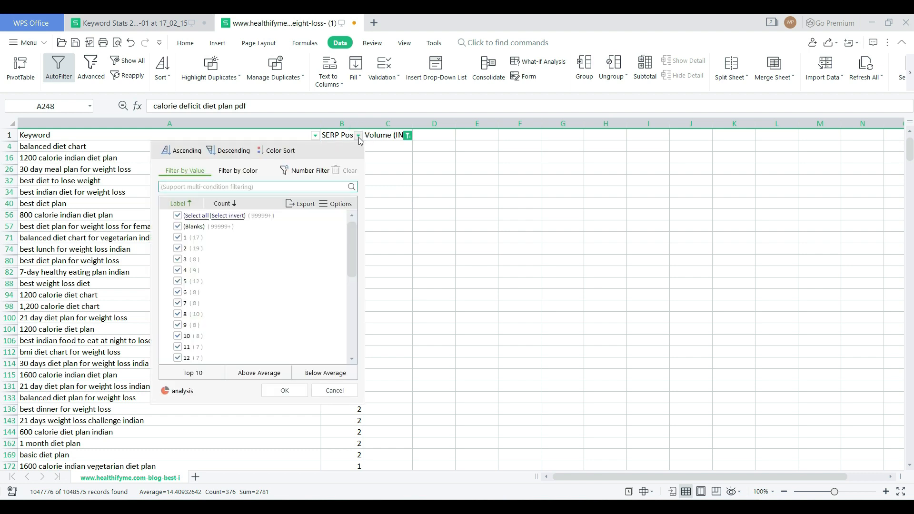
{"action": "left_click", "coordinate": [177, 238]}
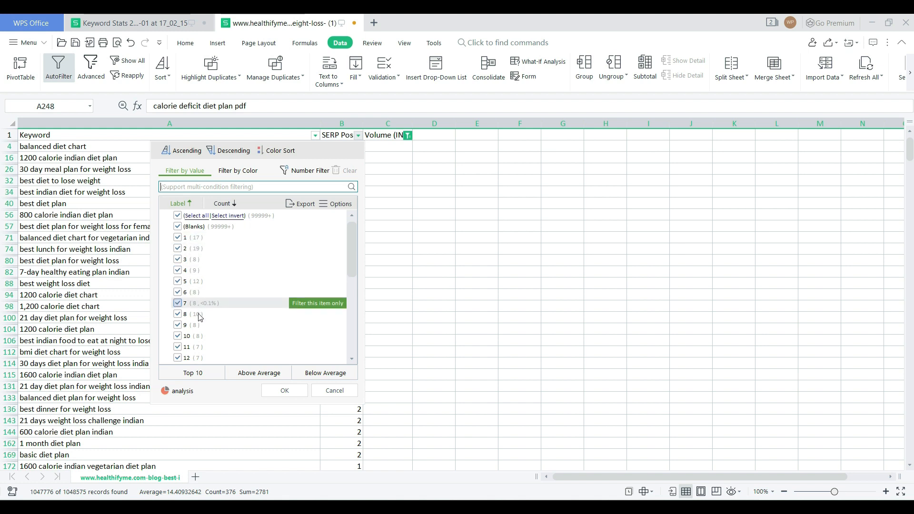
{"action": "left_click_drag", "start_coordinate": [349, 247], "coordinate": [353, 335]}
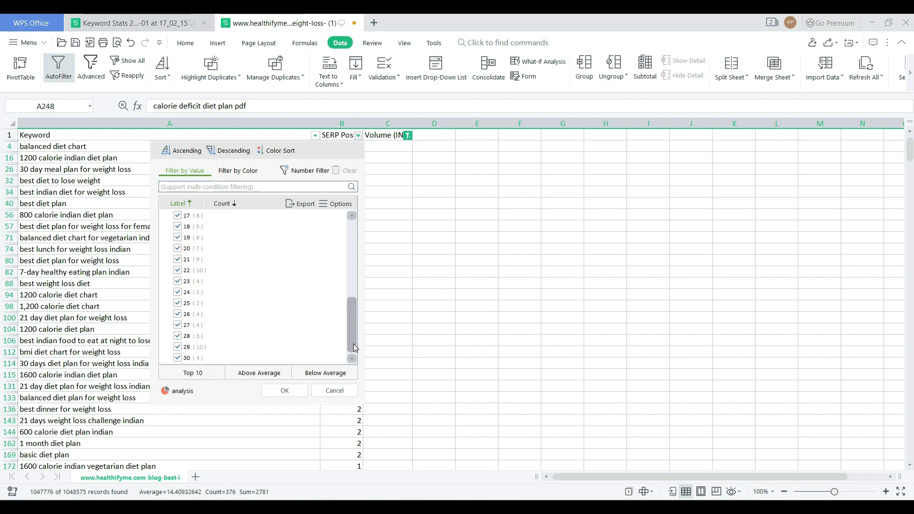
{"action": "scroll", "coordinate": [356, 335], "scroll_direction": "up", "scroll_amount": 6}
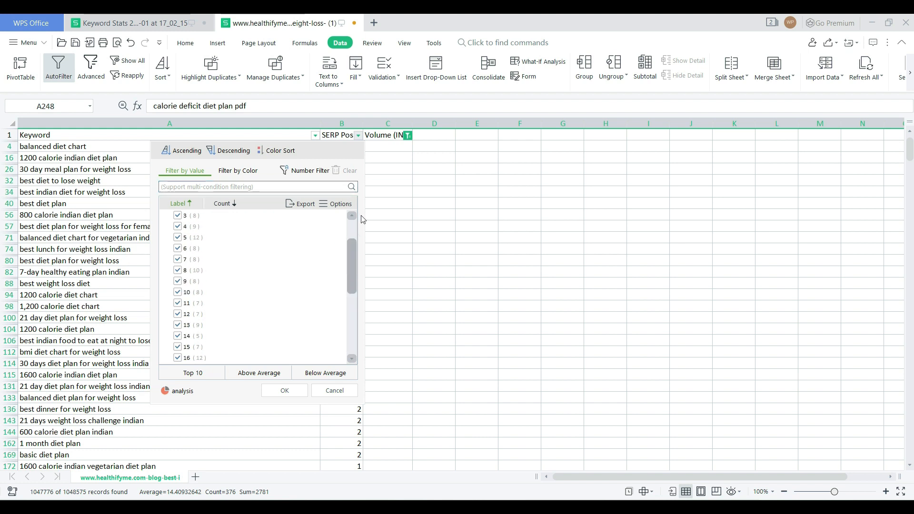
{"action": "left_click", "coordinate": [334, 391]}
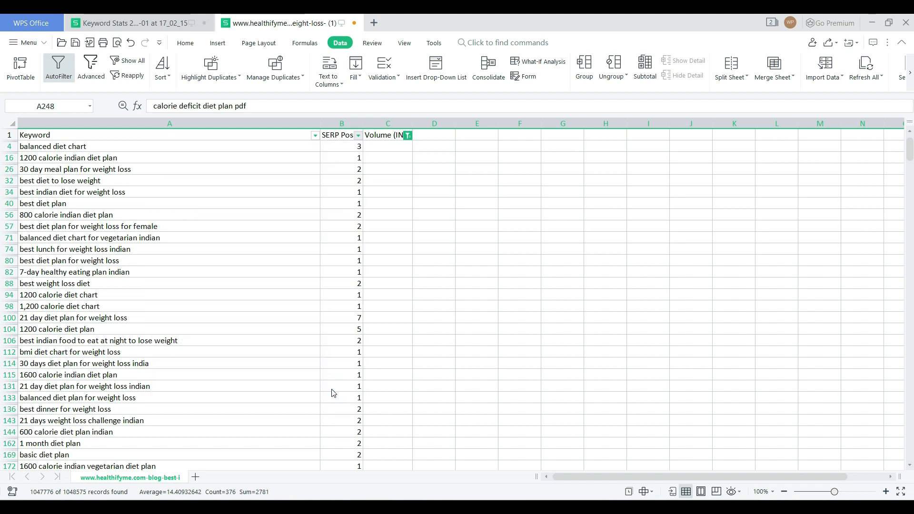
- Include the 50, 500 and 5000 values in the Volume (IN) filter along with blanks and 0
{"action": "left_click", "coordinate": [223, 122]}
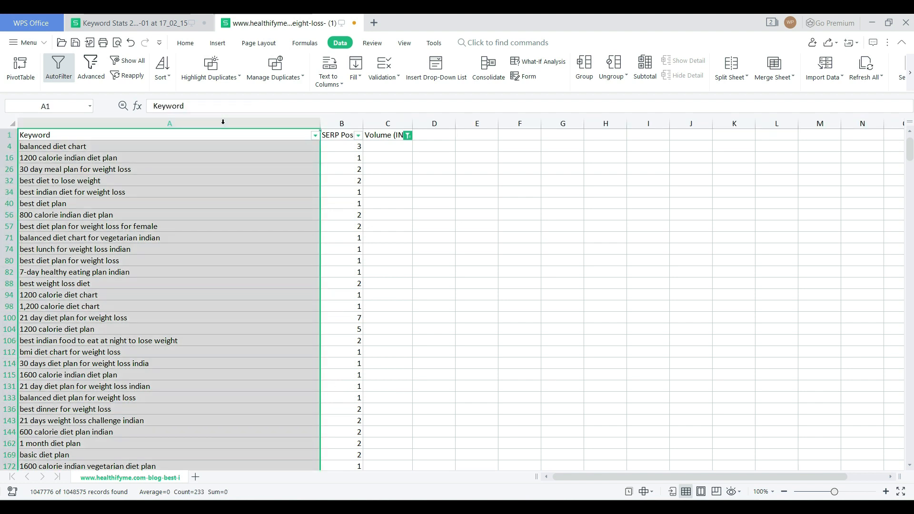
{"action": "left_click", "coordinate": [408, 136]}
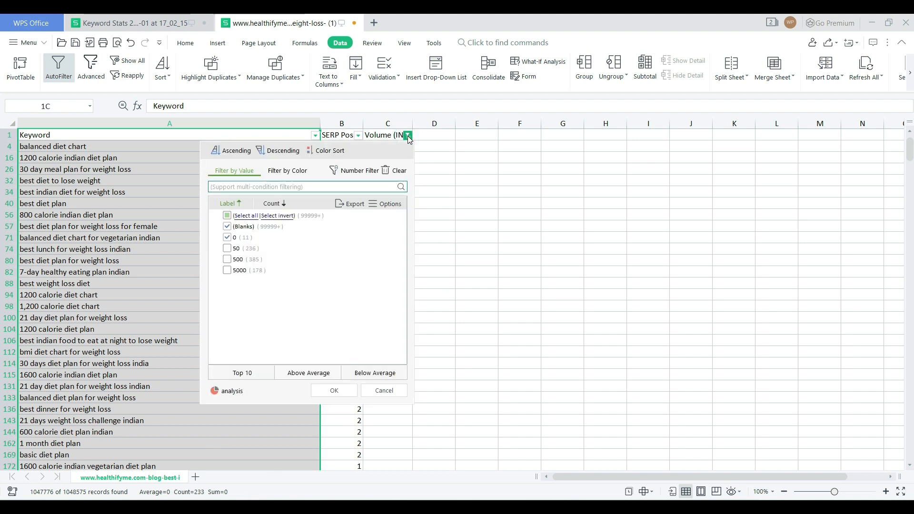
{"action": "left_click", "coordinate": [228, 248]}
{"action": "left_click", "coordinate": [227, 259]}
{"action": "left_click", "coordinate": [228, 271]}
{"action": "left_click", "coordinate": [344, 393]}
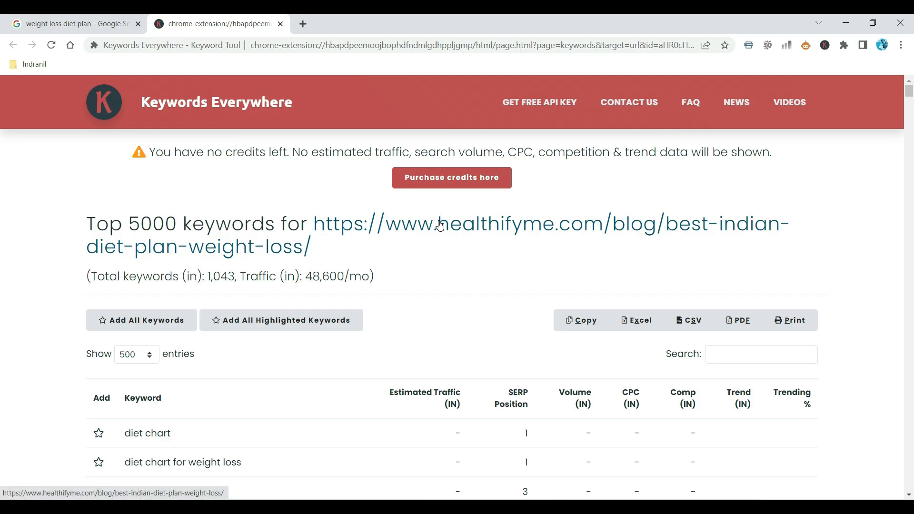
- Switch to the browser, open the analysed healthifyme.com diet plan page in a new tab and review its table of contents
{"action": "right_click", "coordinate": [440, 224]}
{"action": "left_click", "coordinate": [492, 231]}
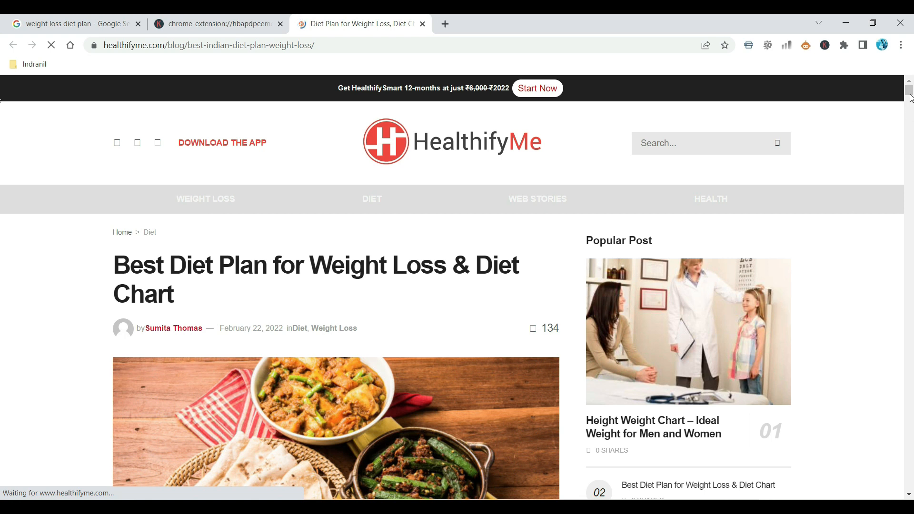
{"action": "left_click", "coordinate": [909, 93]}
{"action": "scroll", "coordinate": [8, 112], "scroll_direction": "down", "scroll_amount": 15}
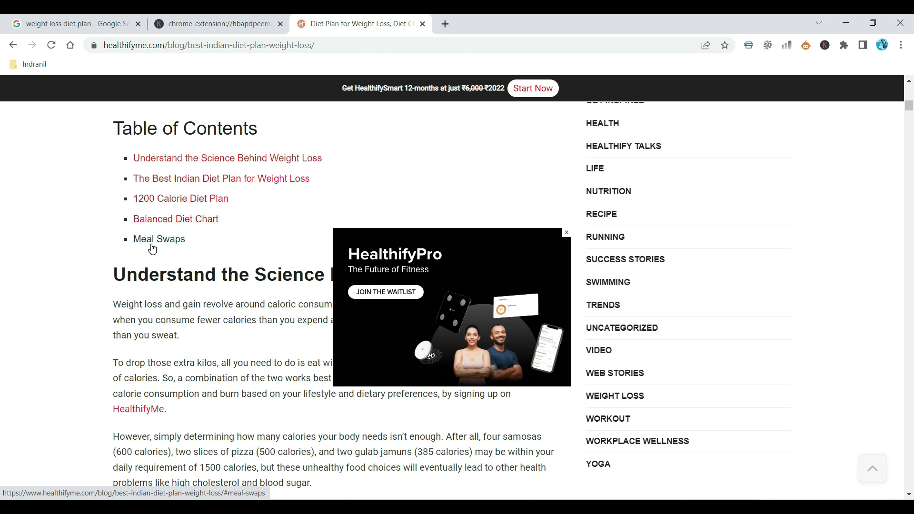
- Switch back to the spreadsheet, filter the Keyword column by "diet chart" and select the column to count the matches
{"action": "key", "text": "alt+Tab"}
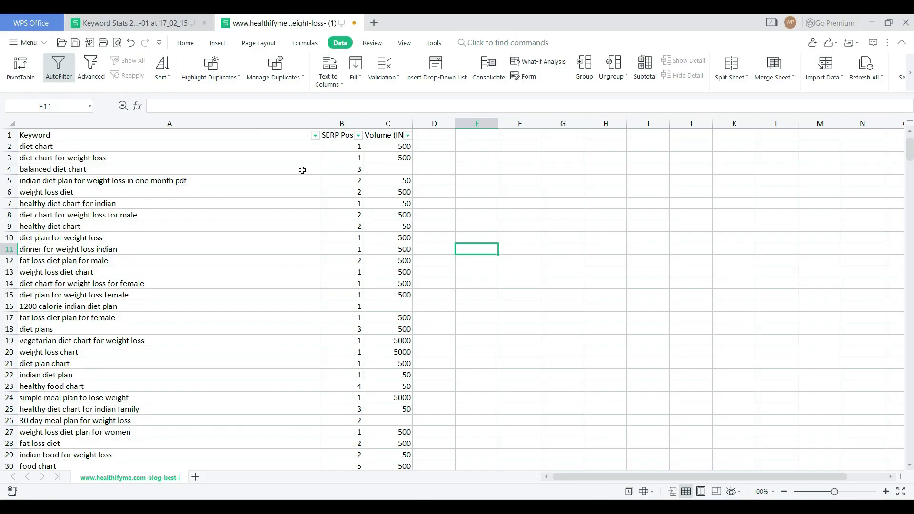
{"action": "left_click", "coordinate": [315, 137]}
{"action": "left_click", "coordinate": [240, 183]}
{"action": "type", "text": "d"}
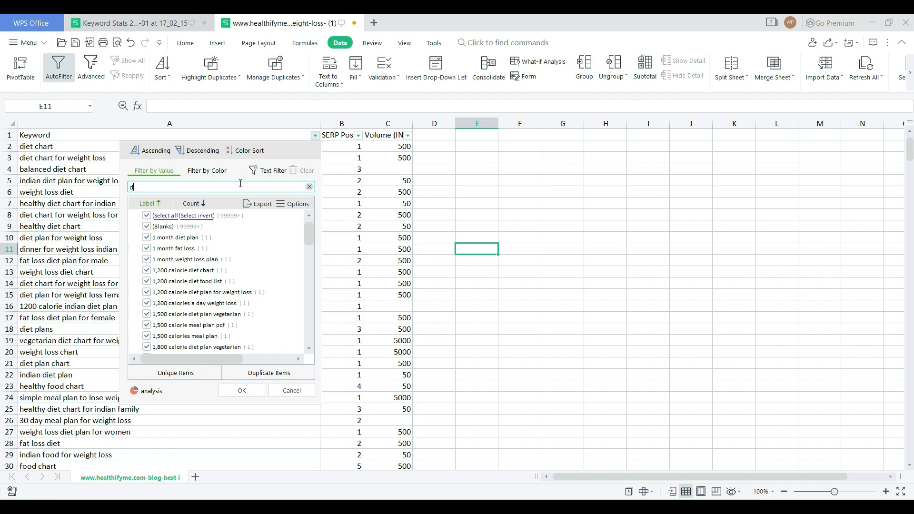
{"action": "type", "text": "iet chart"}
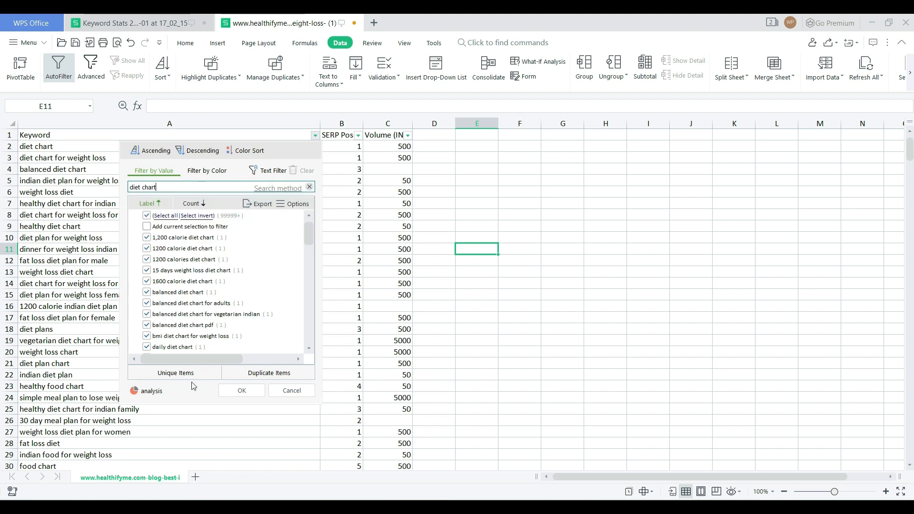
{"action": "left_click", "coordinate": [242, 390]}
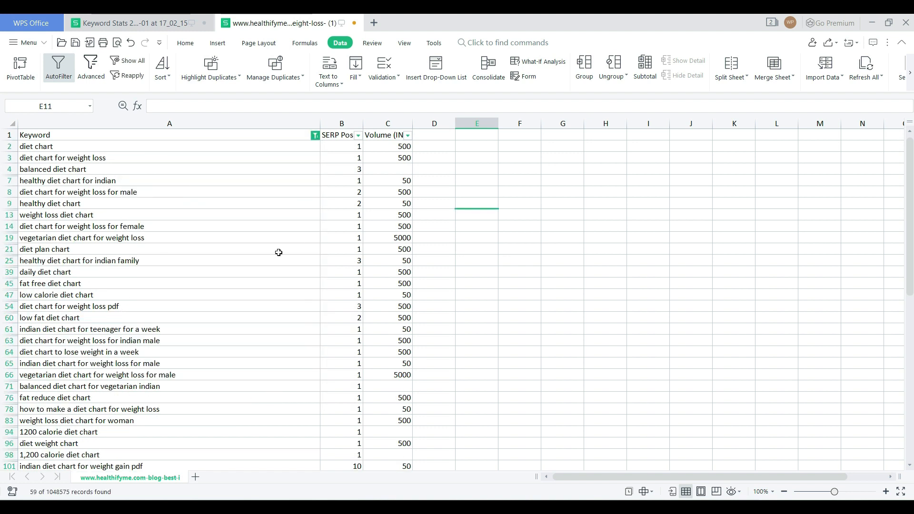
{"action": "left_click", "coordinate": [200, 119]}
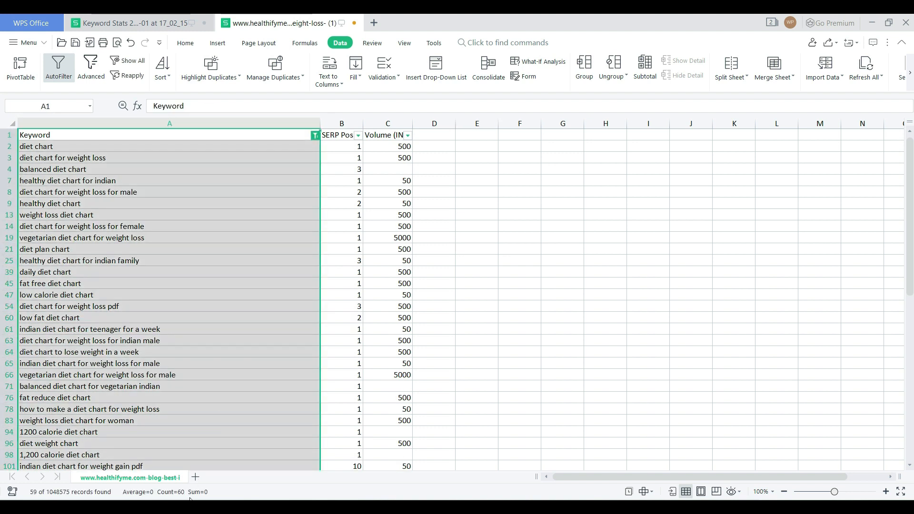
- Filter the Keyword column by "meal" to count the matching keywords
{"action": "left_click", "coordinate": [315, 136]}
{"action": "type", "text": "meal"}
{"action": "left_click", "coordinate": [251, 396]}
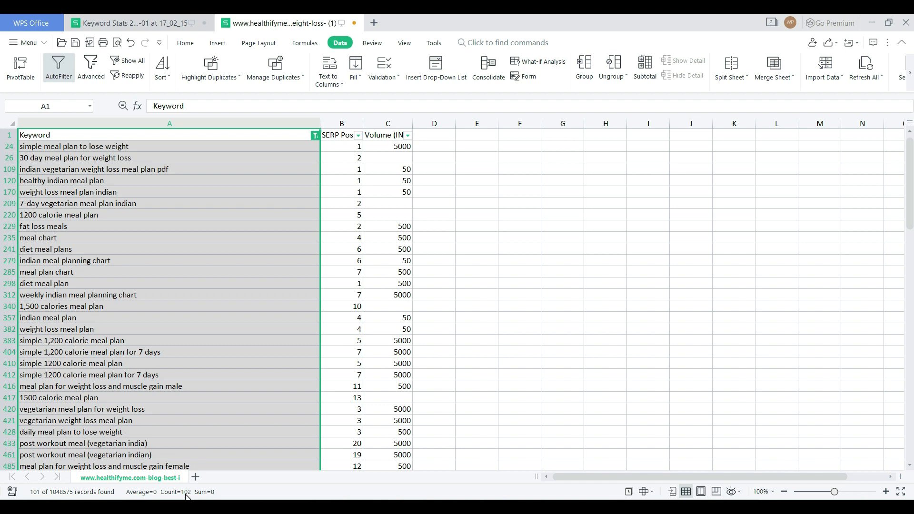
- Filter the Keyword column by "calorie" to count the matching keywords
{"action": "left_click", "coordinate": [315, 136]}
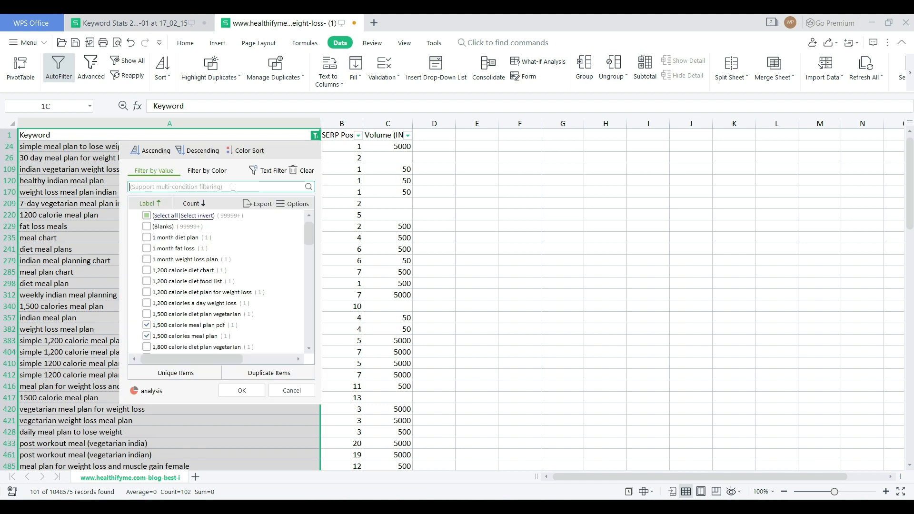
{"action": "type", "text": "calories"}
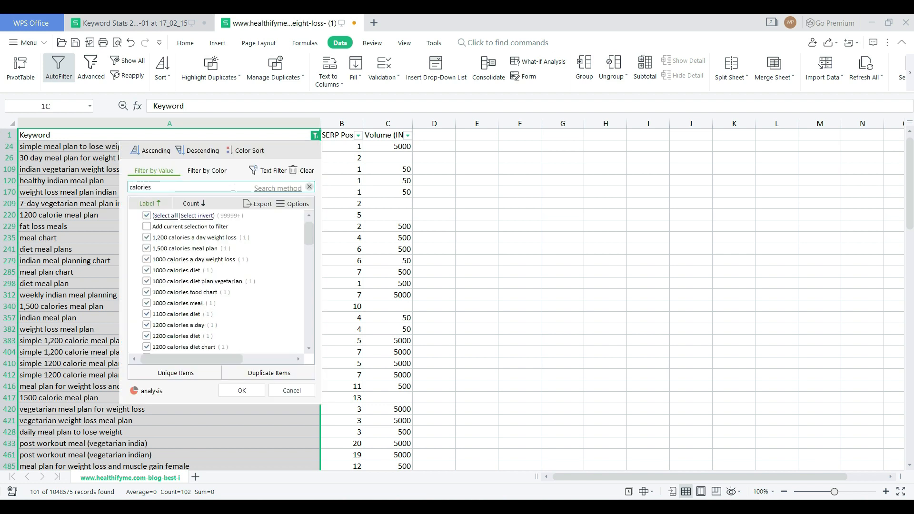
{"action": "key", "text": "BackSpace"}
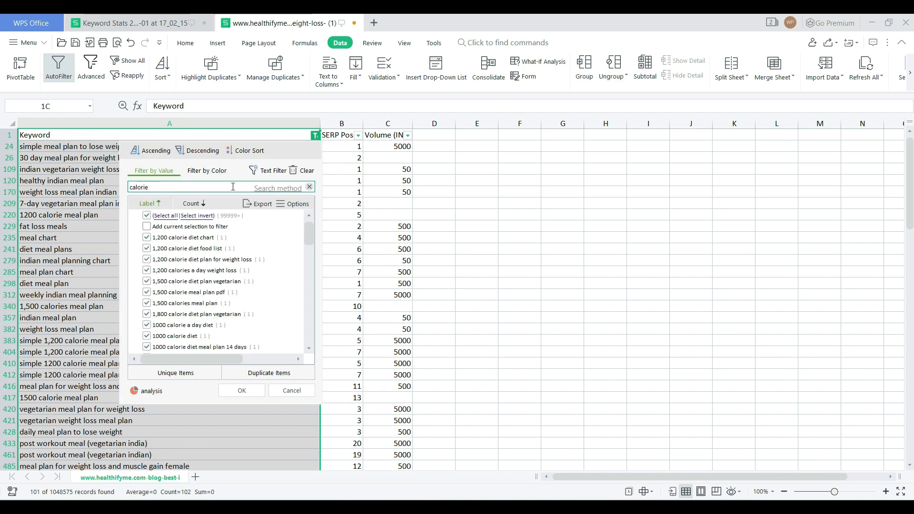
{"action": "left_click", "coordinate": [250, 390]}
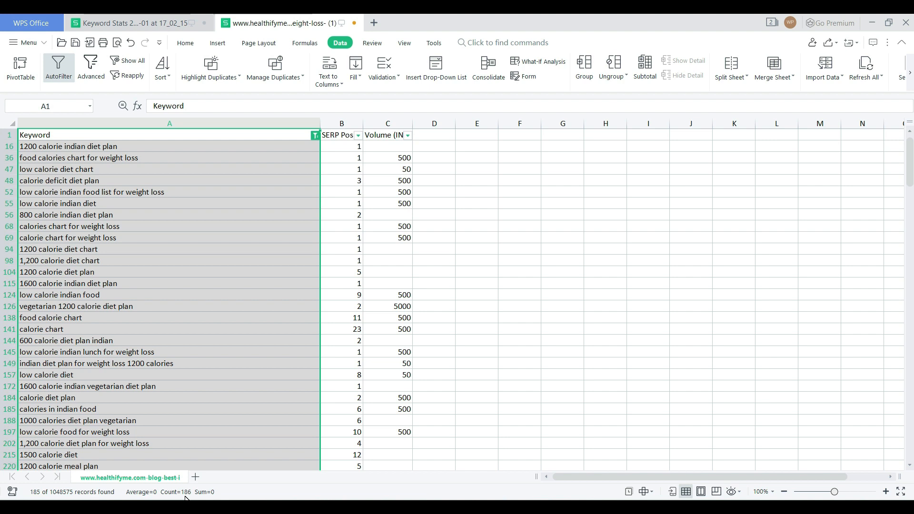
{"action": "left_click", "coordinate": [300, 237]}
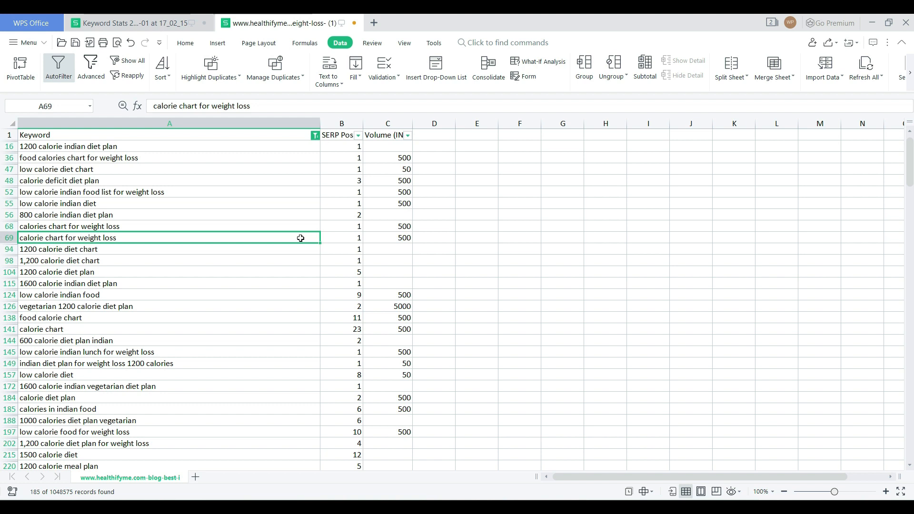
- Filter the Volume (IN) column to 50 only, clear the Keyword filter and select the Keyword column to count its entries
{"action": "left_click", "coordinate": [408, 135]}
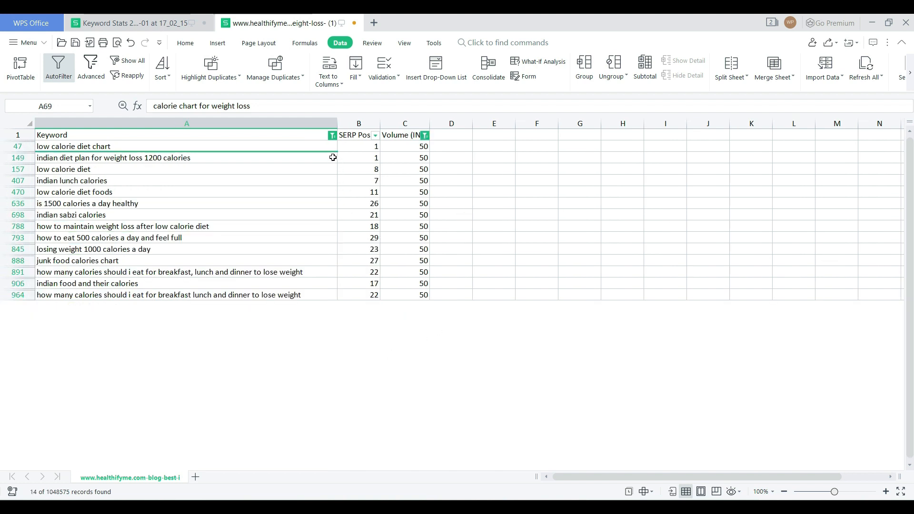
{"action": "left_click", "coordinate": [332, 135]}
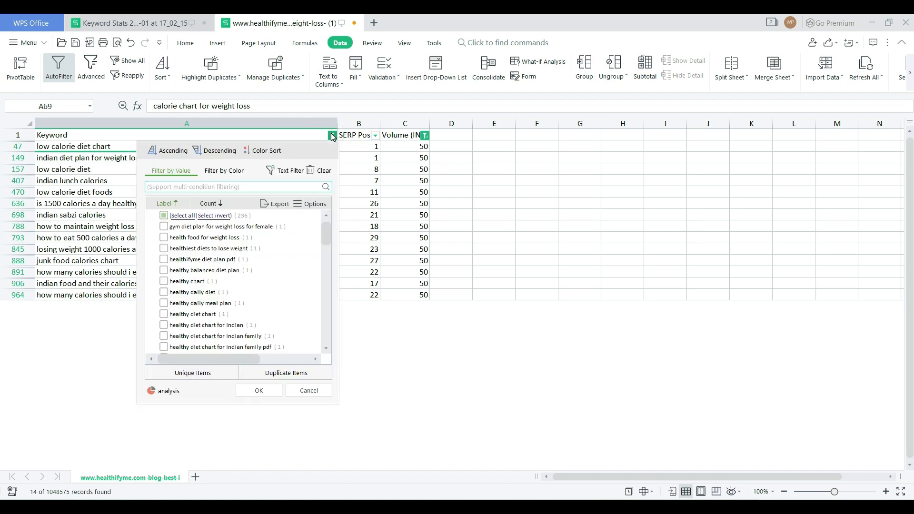
{"action": "left_click", "coordinate": [327, 175]}
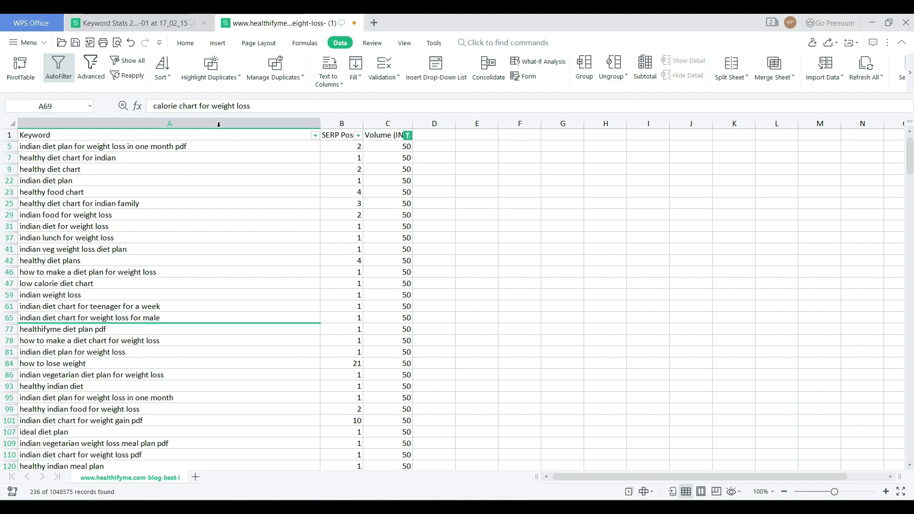
{"action": "left_click", "coordinate": [218, 125]}
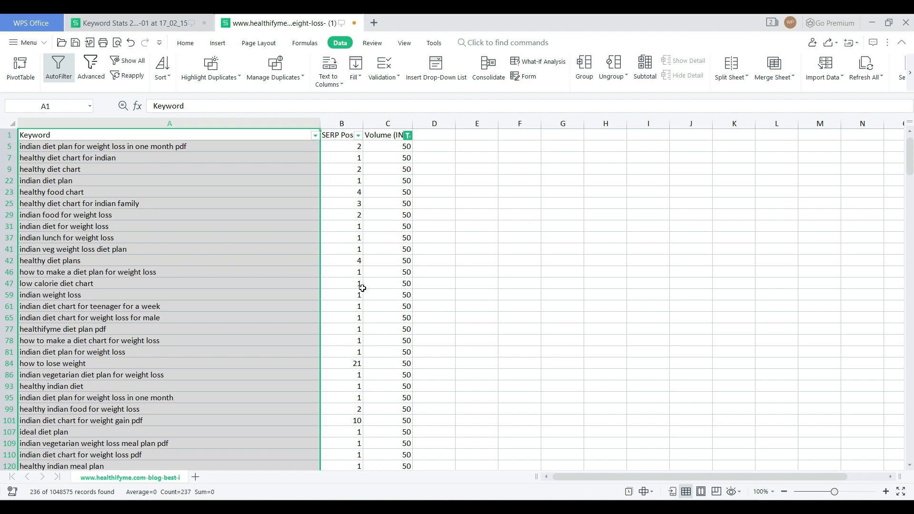
- Return to the healthifyme.com article in the browser and close the HealthifyPro pop-up to read the main heading
{"action": "left_click", "coordinate": [872, 23]}
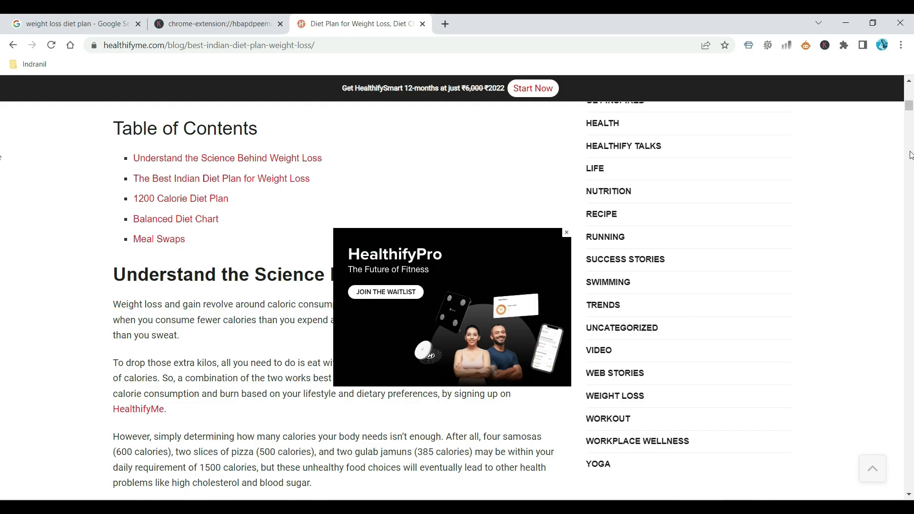
{"action": "left_click_drag", "start_coordinate": [907, 104], "coordinate": [908, 82]}
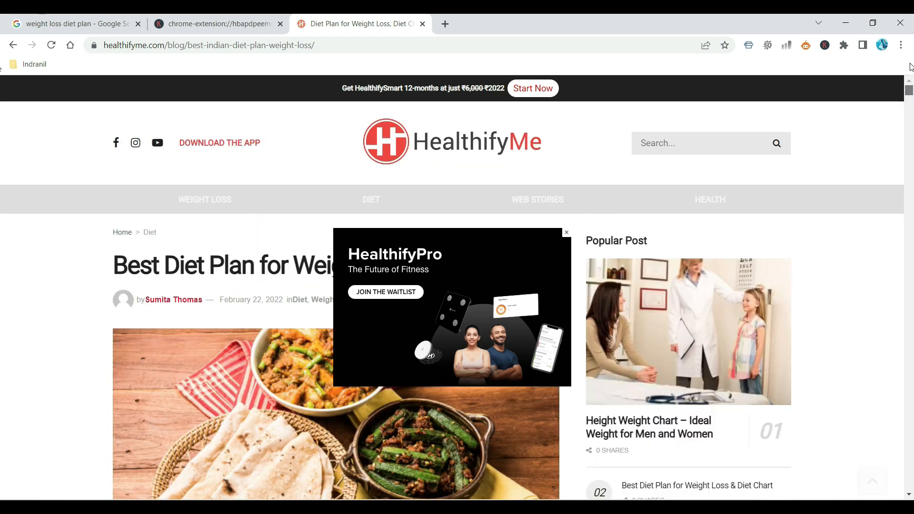
{"action": "left_click", "coordinate": [567, 233]}
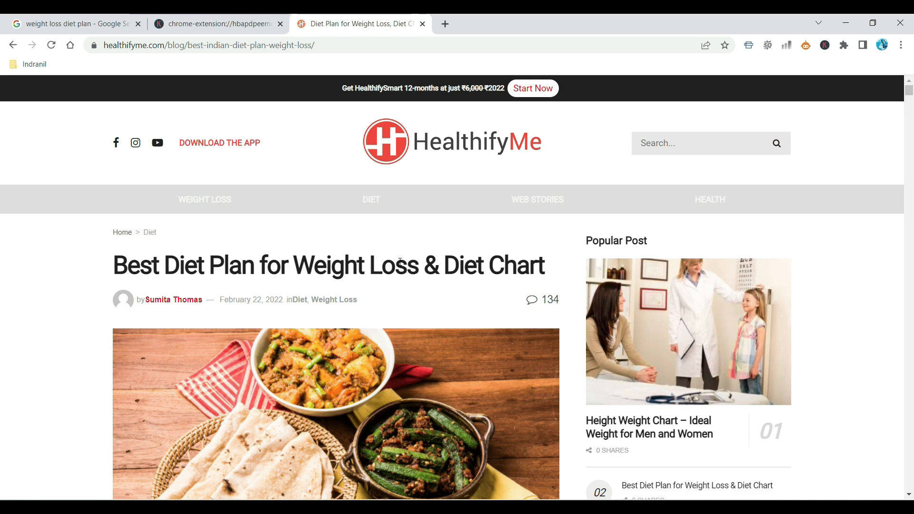
- Switch to the spreadsheet and search the Keyword column's filter for "best diet plan for weight loss", matching all keywords
{"action": "key", "text": "alt+Tab"}
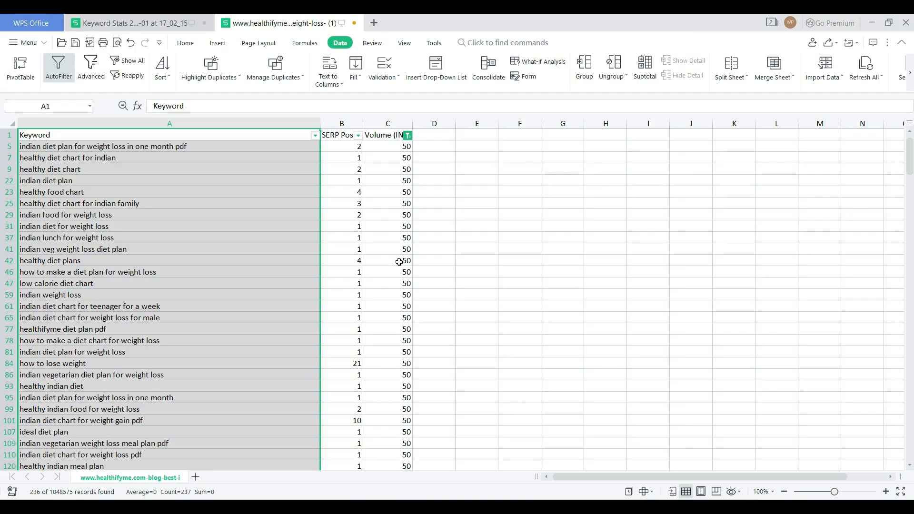
{"action": "left_click", "coordinate": [315, 136]}
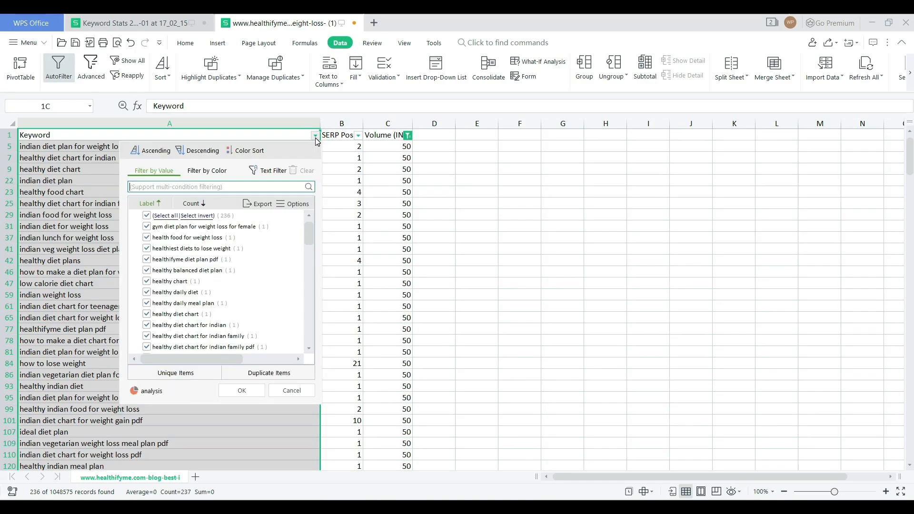
{"action": "left_click", "coordinate": [232, 187]}
{"action": "type", "text": "best"}
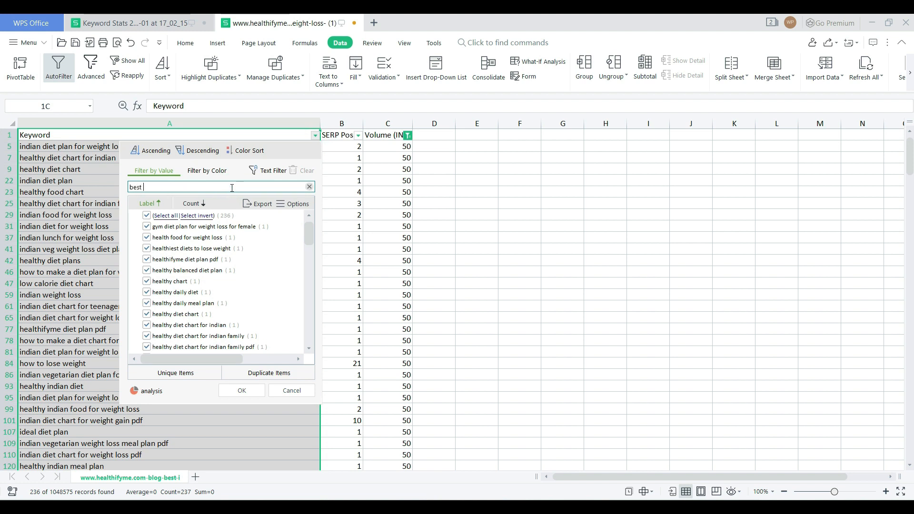
{"action": "type", "text": " diet pl"}
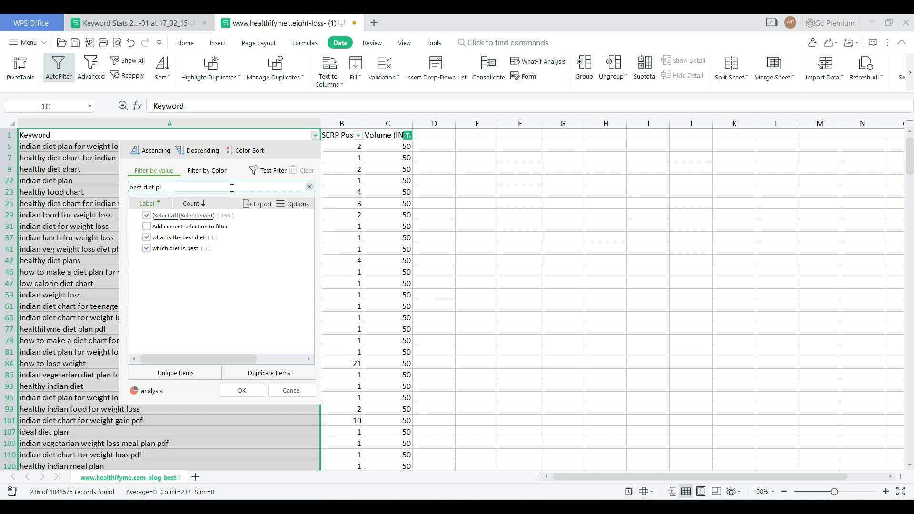
{"action": "type", "text": "an for"}
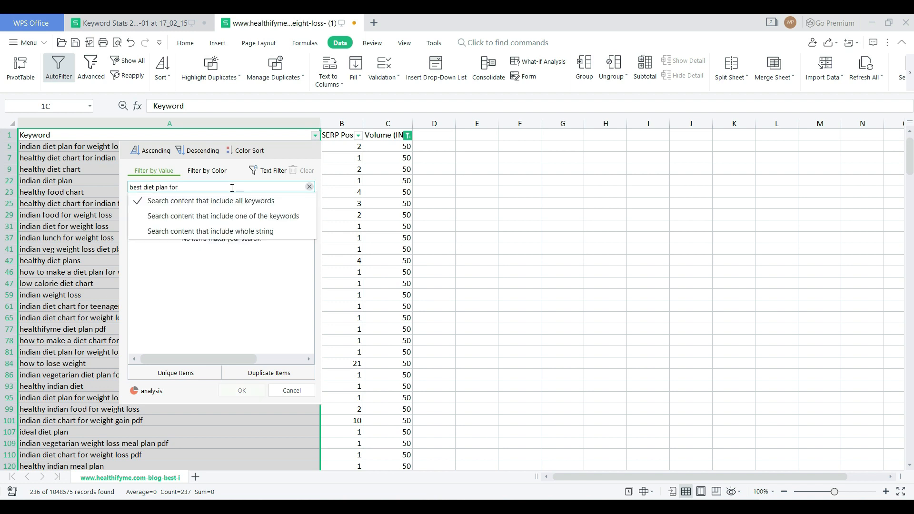
{"action": "left_click", "coordinate": [232, 200]}
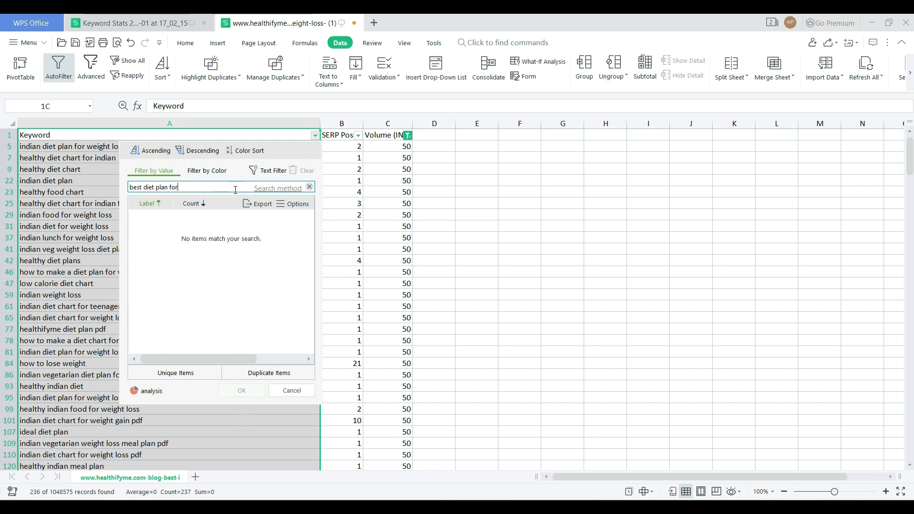
{"action": "type", "text": "weight loss"}
- Shorten the Keyword filter's search term to "diet plan for weight loss" and apply the filter
{"action": "left_click", "coordinate": [142, 187]}
{"action": "key", "text": "BackSpace"}
{"action": "key", "text": "BackSpace"}
{"action": "key", "text": "BackSpace"}
{"action": "key", "text": "BackSpace"}
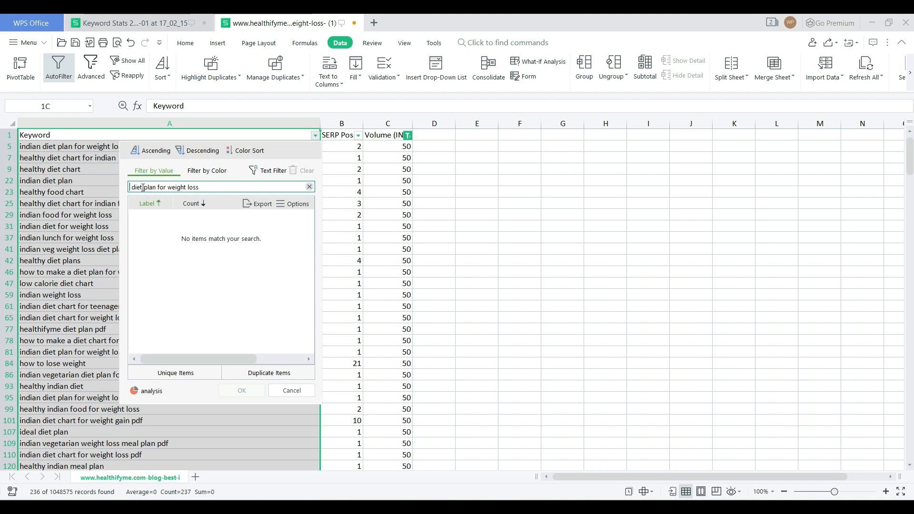
{"action": "key", "text": "BackSpace"}
{"action": "left_click", "coordinate": [237, 391]}
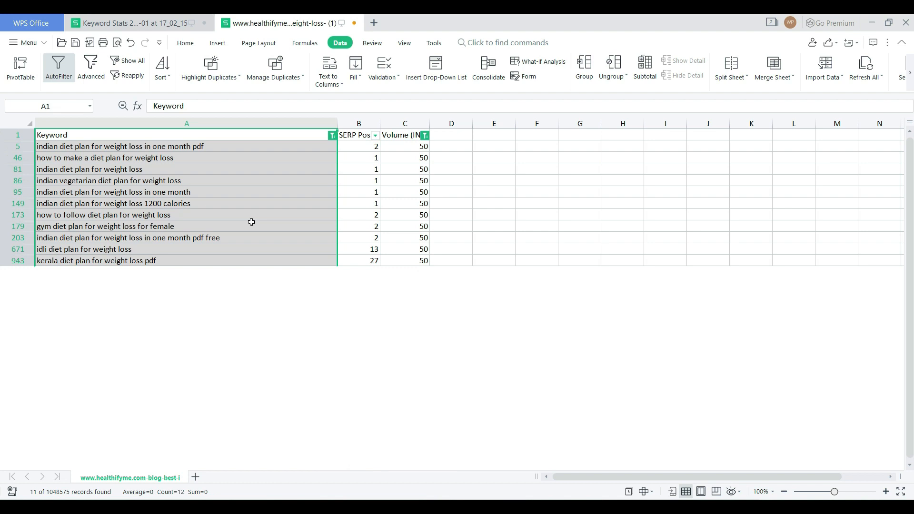
- Examine the filtered "diet plan for weight loss" keywords one by one, comparing their wording with the article's main heading
{"action": "left_click", "coordinate": [213, 168]}
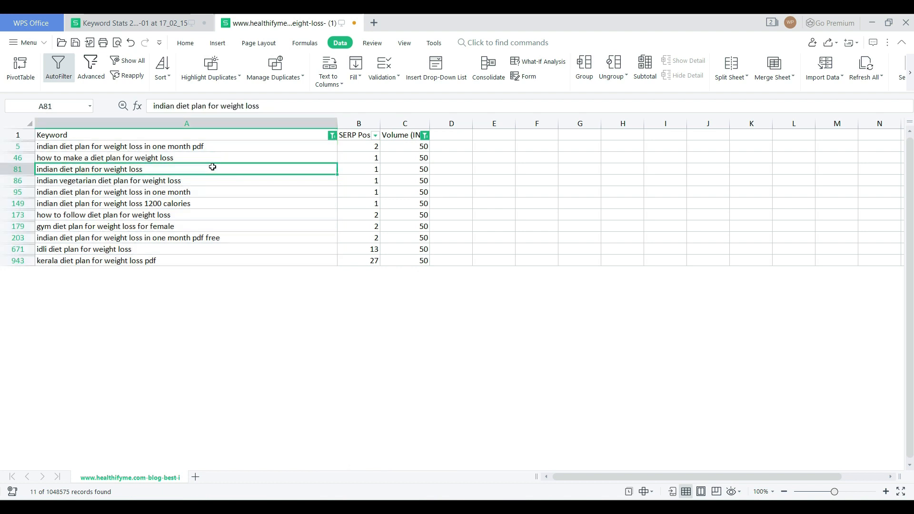
{"action": "left_click", "coordinate": [118, 147]}
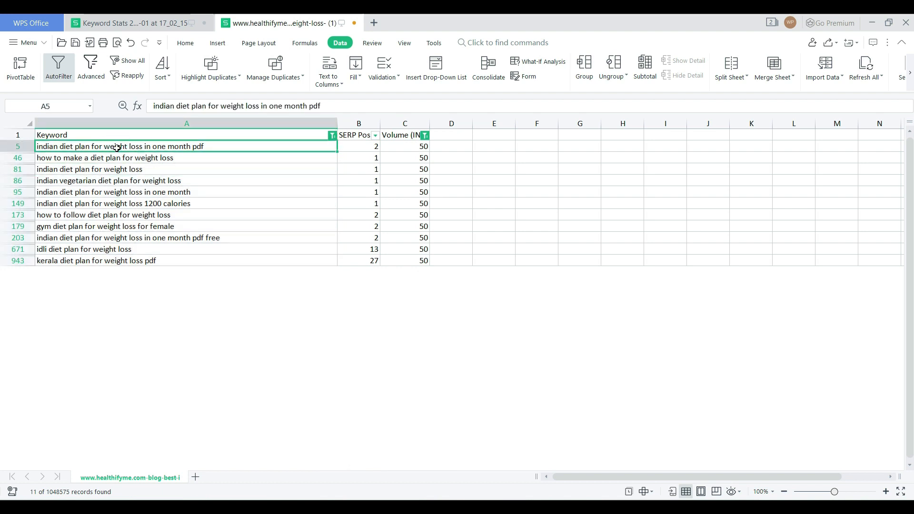
{"action": "key", "text": "Down"}
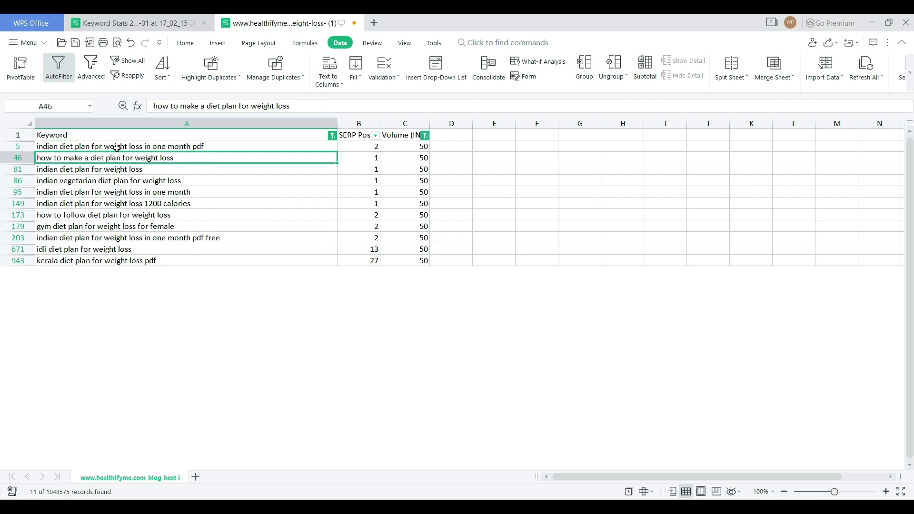
{"action": "key", "text": "Down"}
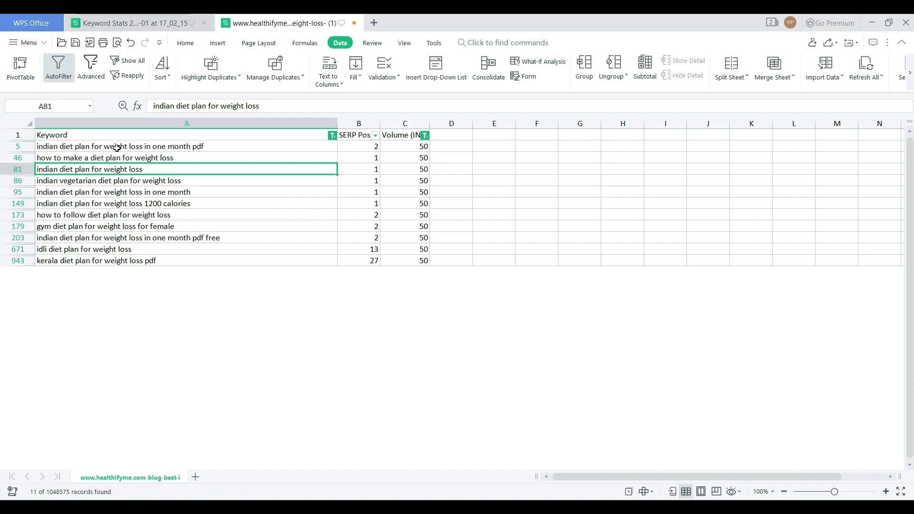
{"action": "key", "text": "Down"}
{"action": "key", "text": "Down"}
{"action": "key", "text": "Down"}
{"action": "key", "text": "Down"}
{"action": "key", "text": "Down"}
{"action": "key", "text": "Down"}
{"action": "key", "text": "Down"}
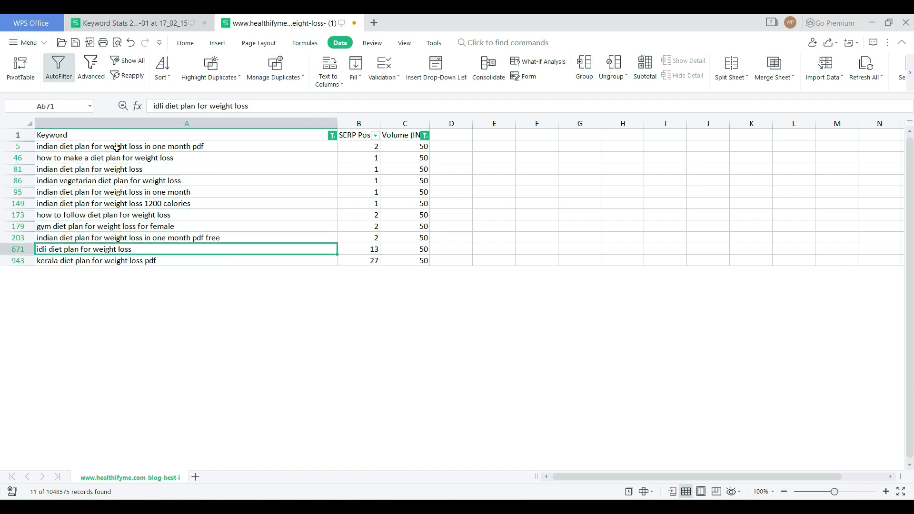
{"action": "key", "text": "Down"}
{"action": "key", "text": "Up"}
{"action": "key", "text": "Up"}
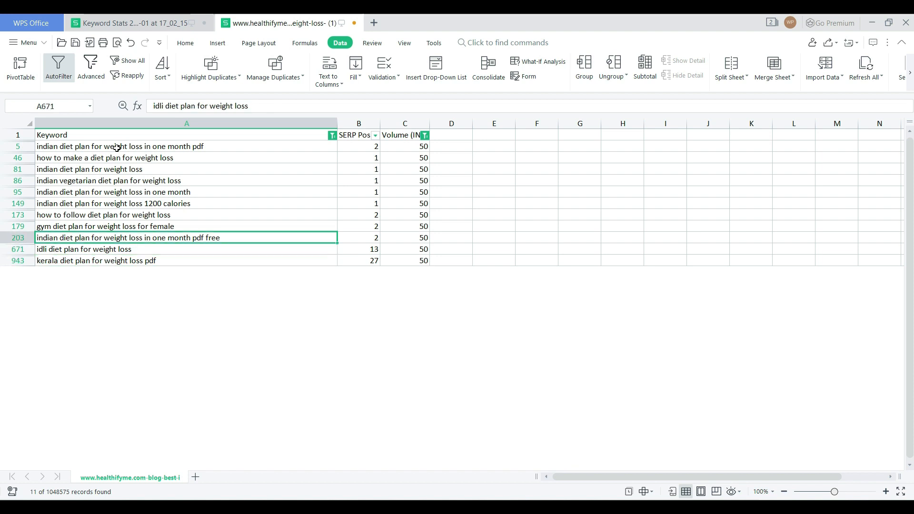
{"action": "key", "text": "Up"}
{"action": "key", "text": "Up"}
{"action": "key", "text": "Up"}
{"action": "key", "text": "Up"}
{"action": "key", "text": "Up"}
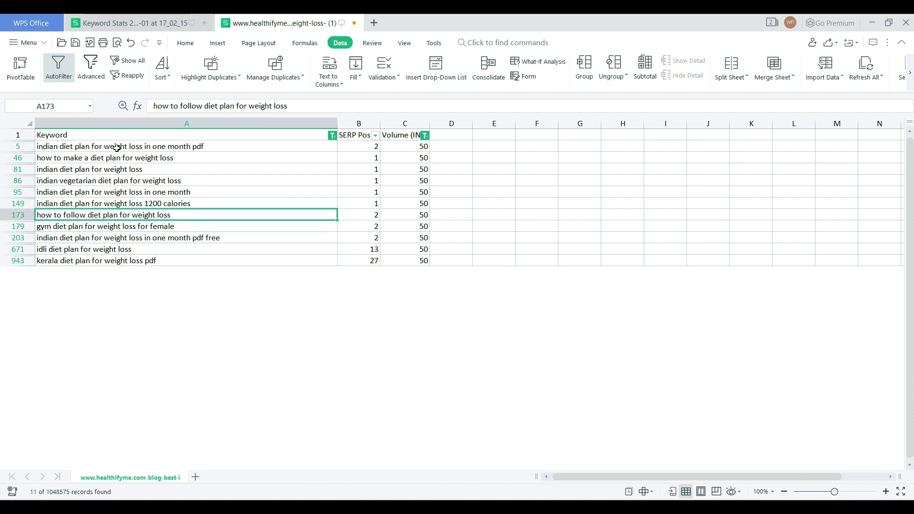
{"action": "key", "text": "Up"}
{"action": "key", "text": "Up"}
{"action": "key", "text": "Up"}
{"action": "key", "text": "Up"}
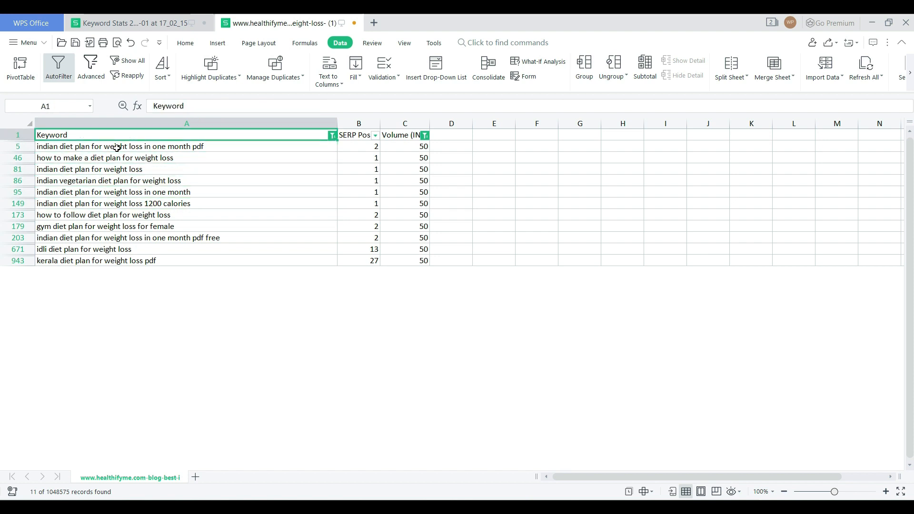
{"action": "key", "text": "Down"}
{"action": "key", "text": "Down"}
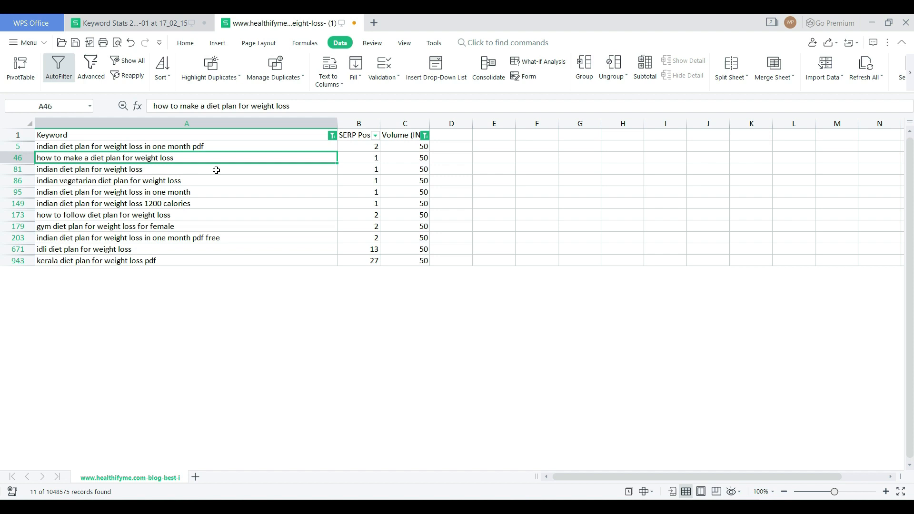